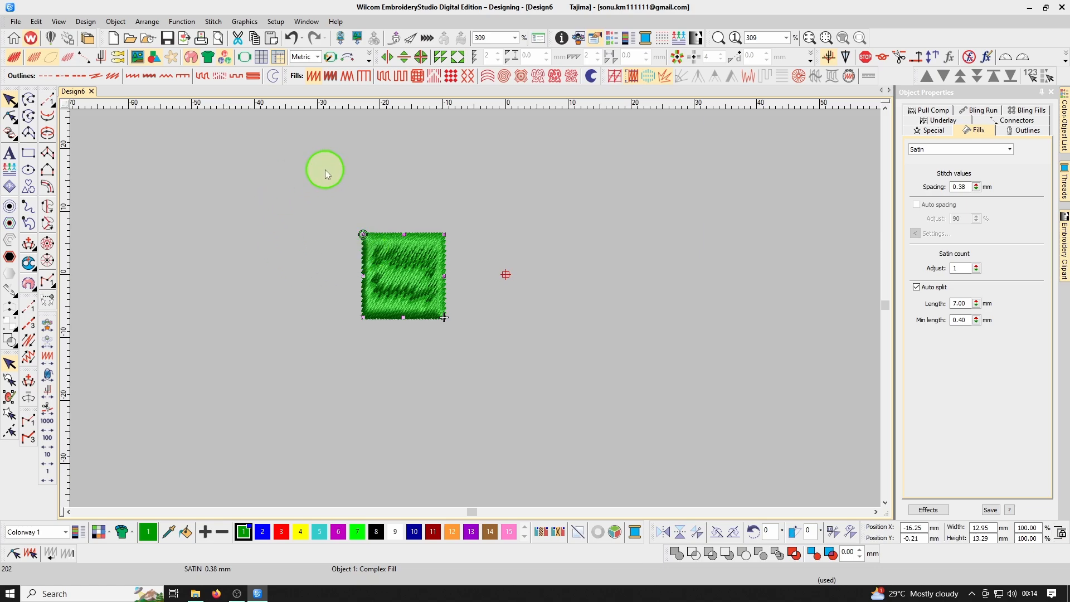
Step: Delete the green satin square from the design
drag(424, 283, 435, 306)
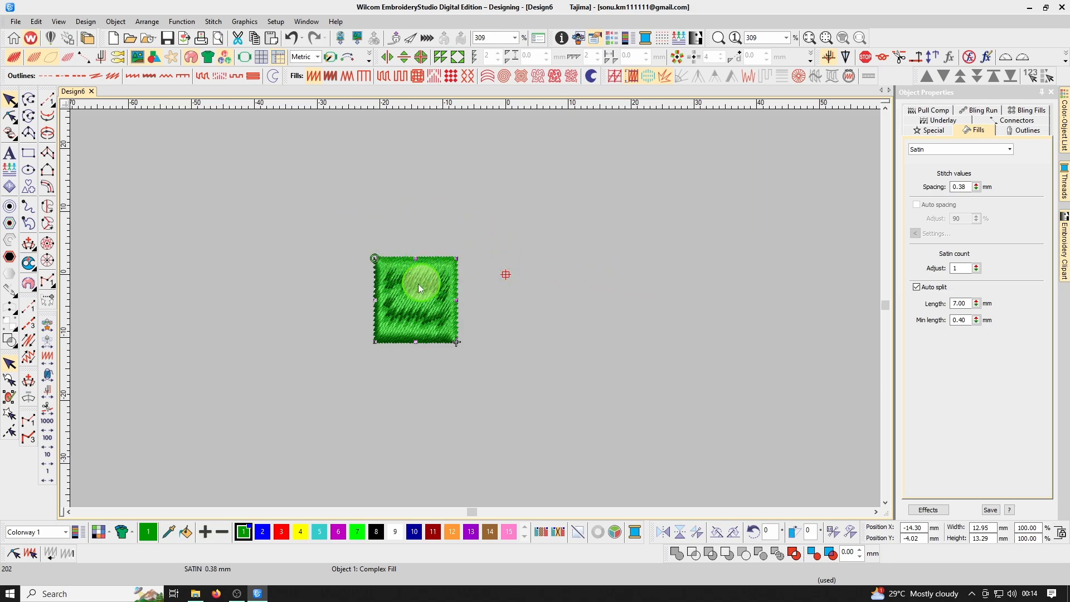
key(Delete)
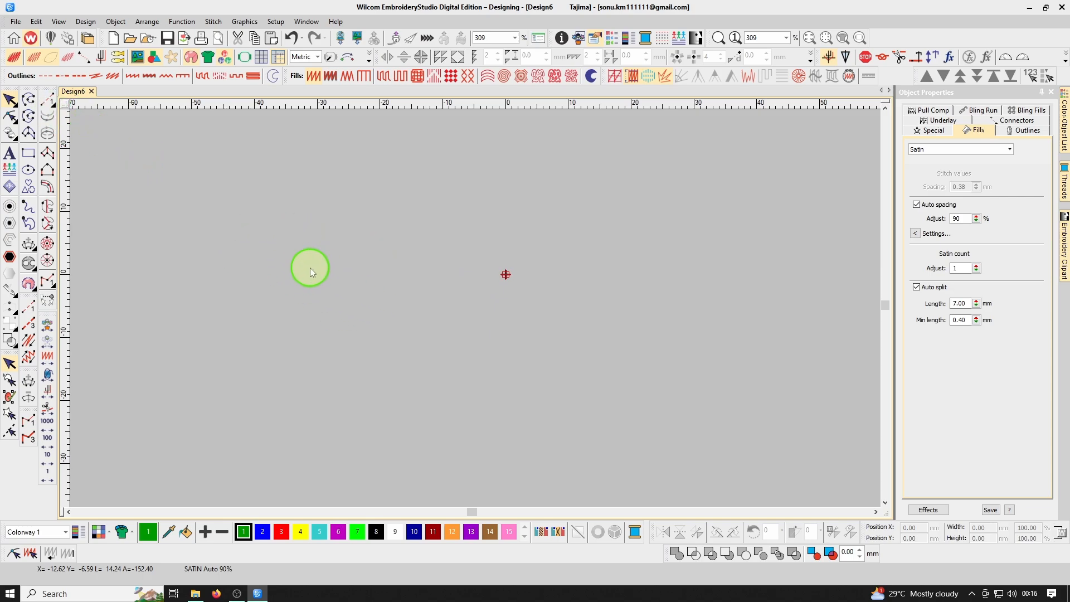
Step: Turn on design repeats with 3 horizontal repeats at a distance of 50 mm
key(ctrl+r)
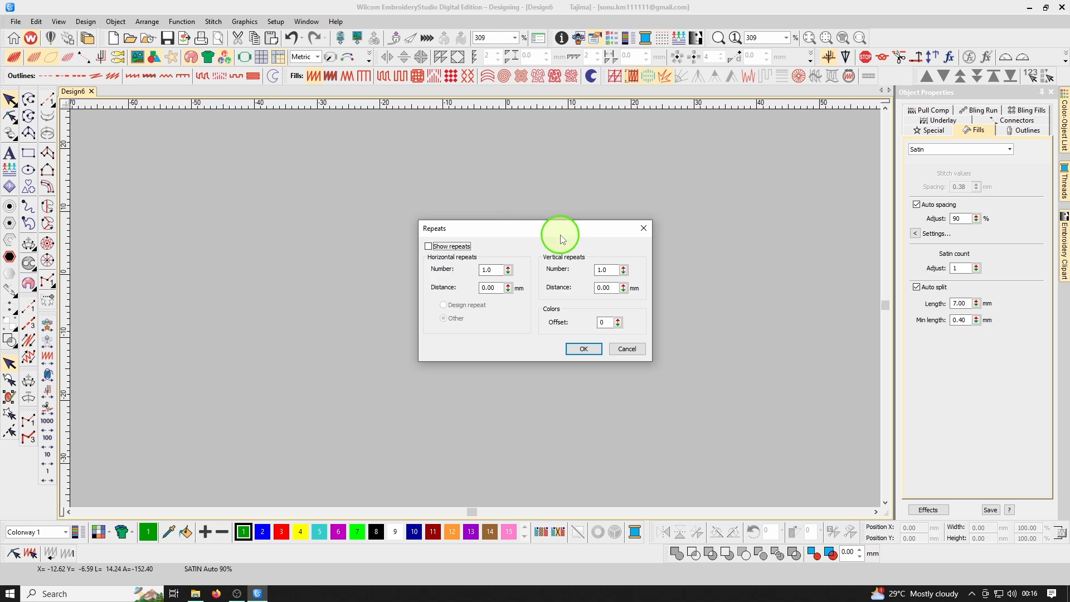
click(427, 246)
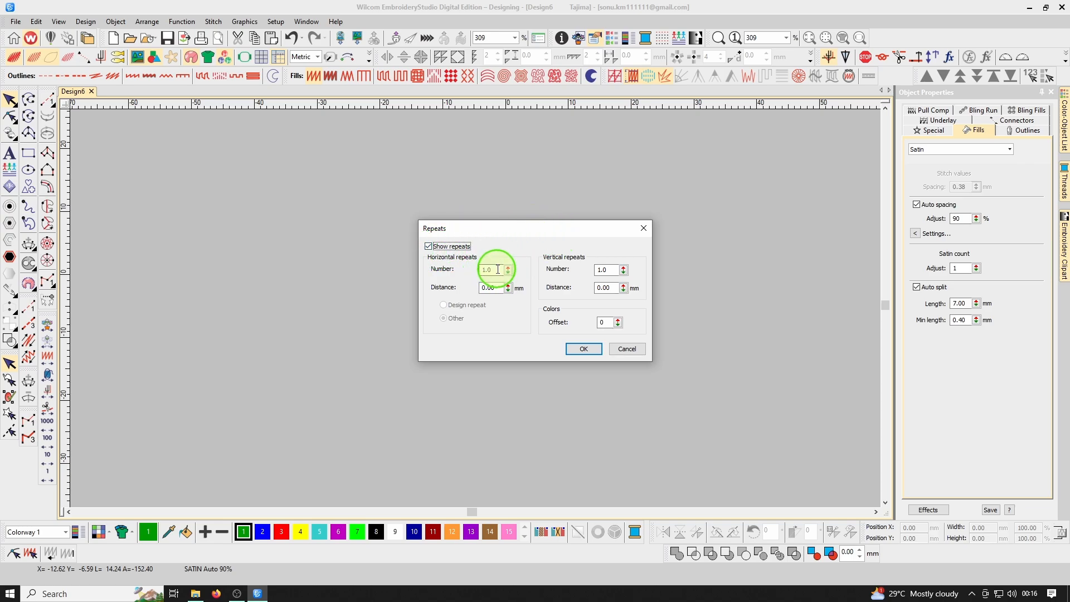
drag(497, 269, 446, 273)
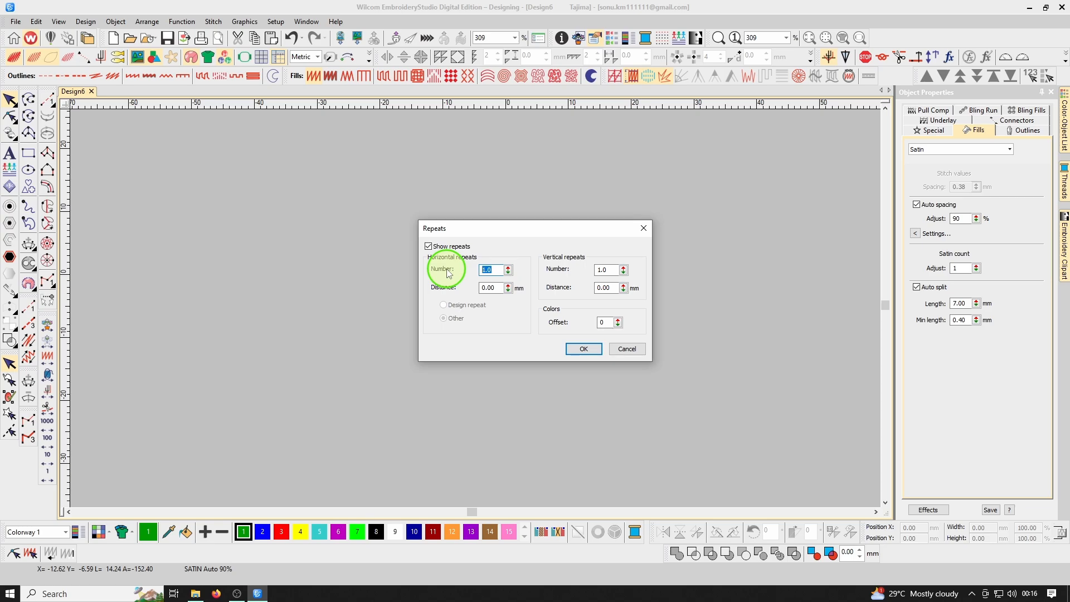
double_click(492, 287)
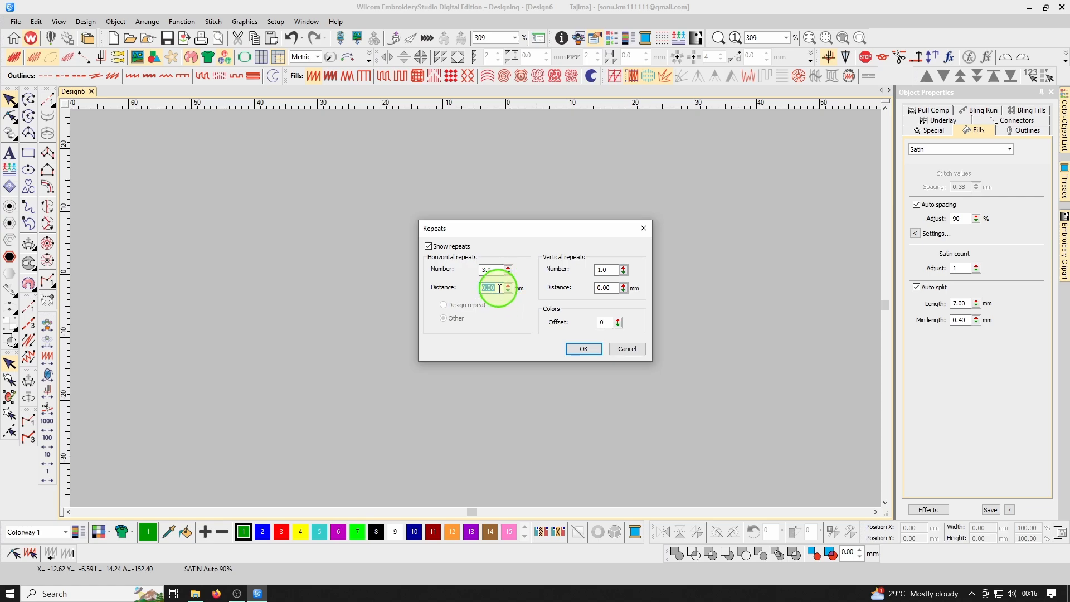
text(50)
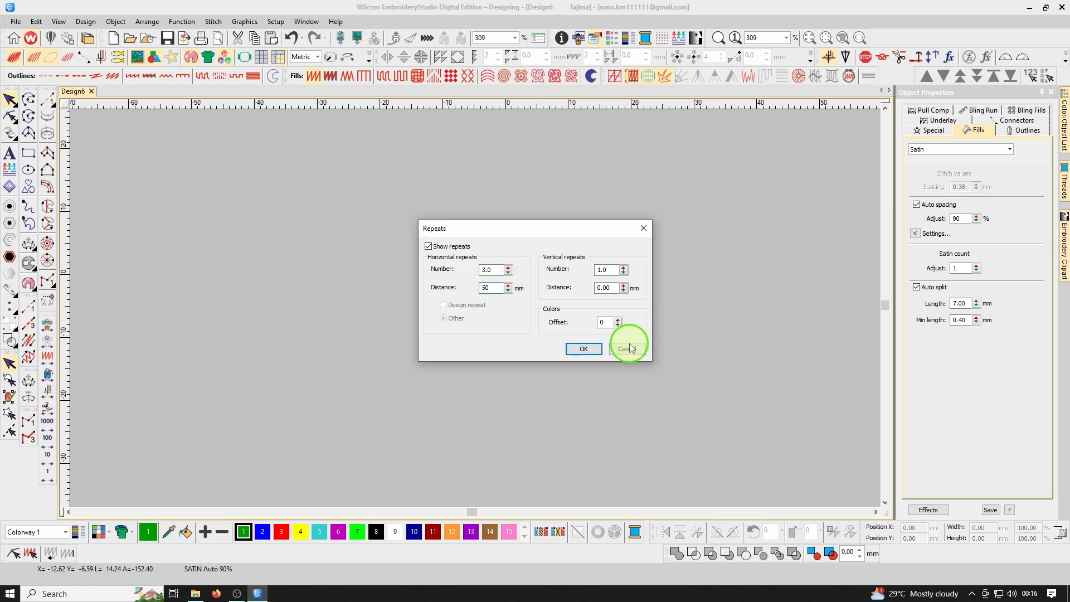
click(584, 349)
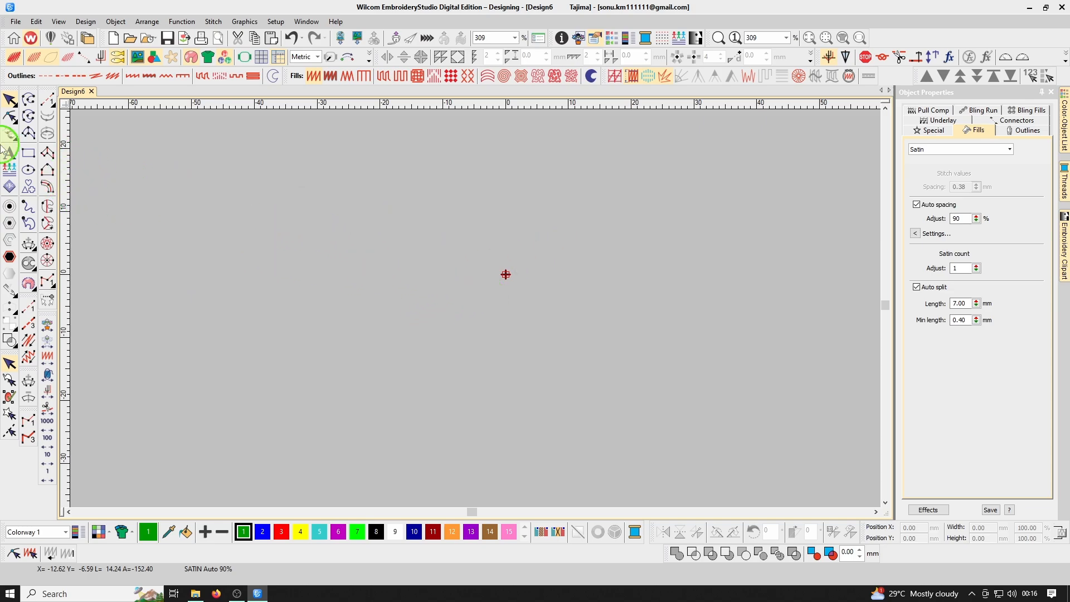
Step: Digitize a closed Complex Fill curl with a spiral end and a pointed tail, about 17 mm wide and 12 mm high, and generate its stitches
click(48, 206)
click(521, 260)
click(489, 221)
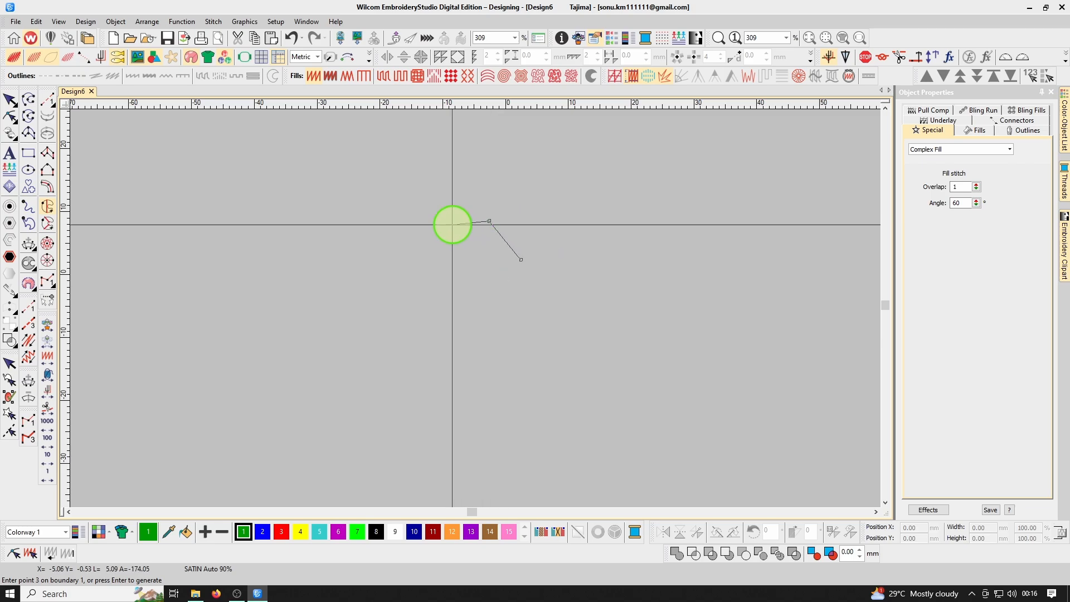
click(441, 233)
click(448, 255)
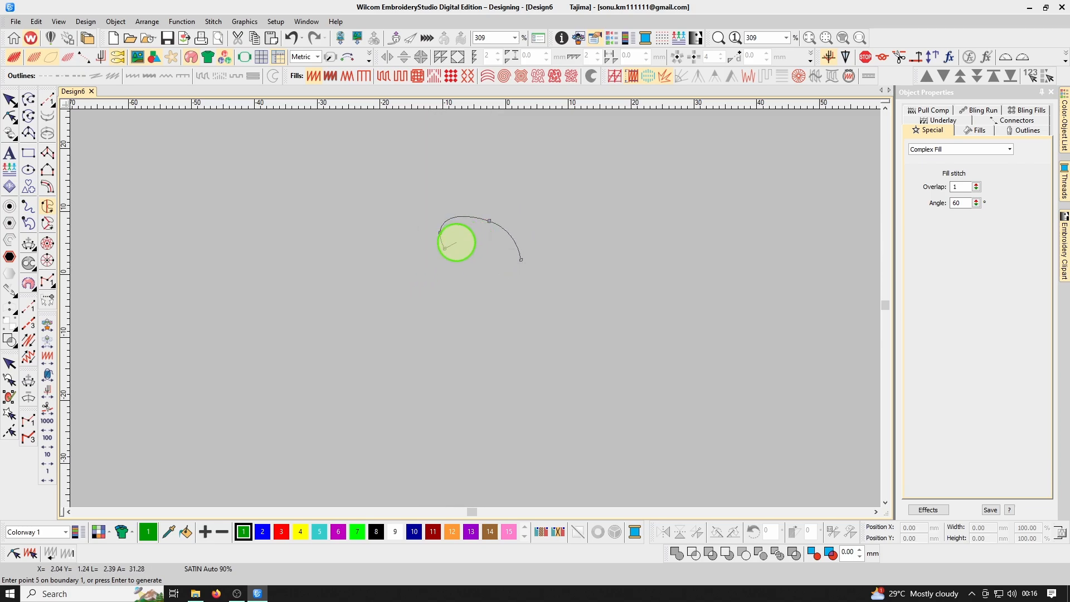
click(456, 233)
click(473, 238)
click(468, 262)
click(438, 271)
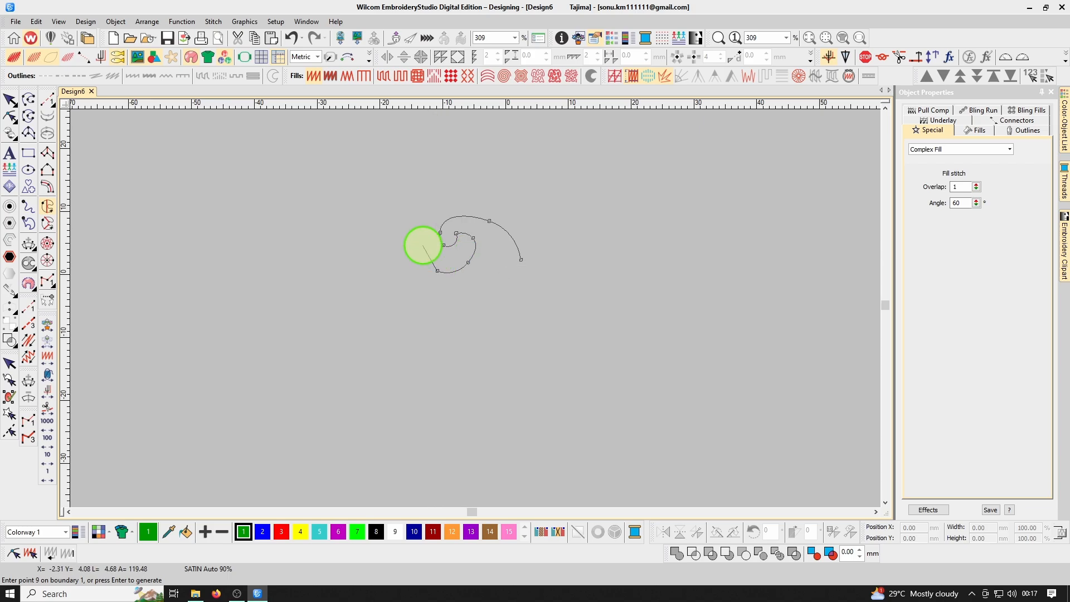
click(417, 235)
click(443, 204)
right_click(498, 206)
click(522, 259)
key(Return)
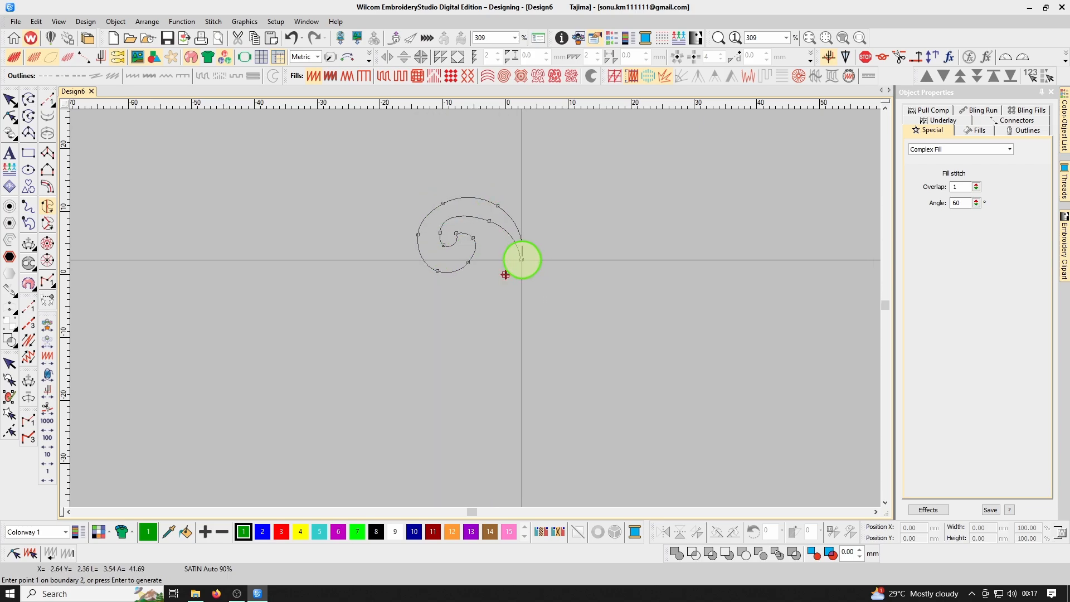
key(Return)
key(Return)
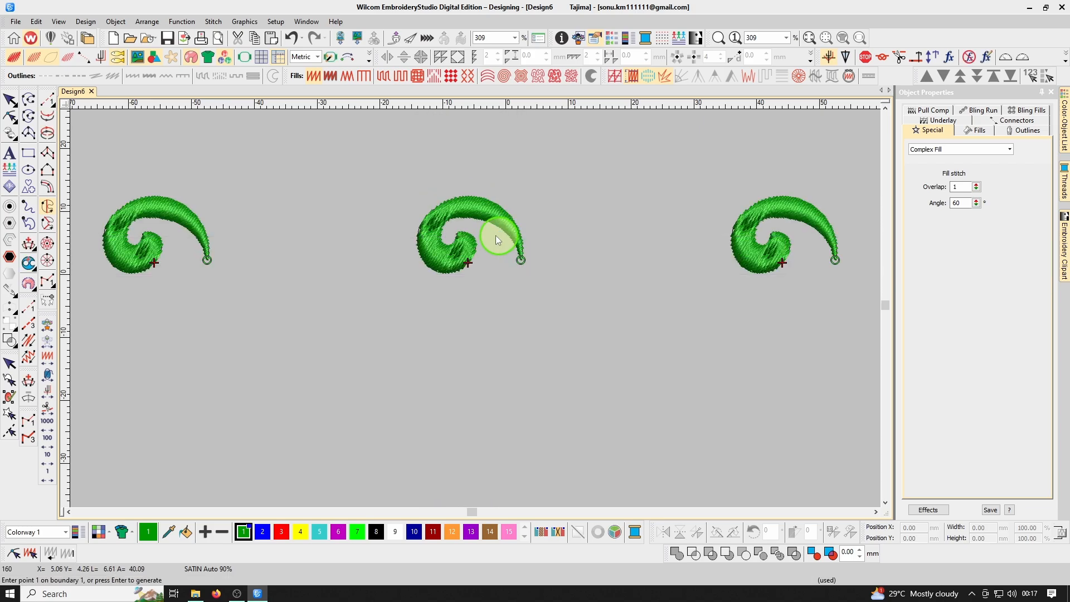
Step: Reshape the spiral side of the middle curl by moving outer outline points outward and adding two curve points on its inner edge
key(h)
scroll(463, 225, up, 1)
scroll(467, 240, down, 1)
scroll(390, 252, up, 1)
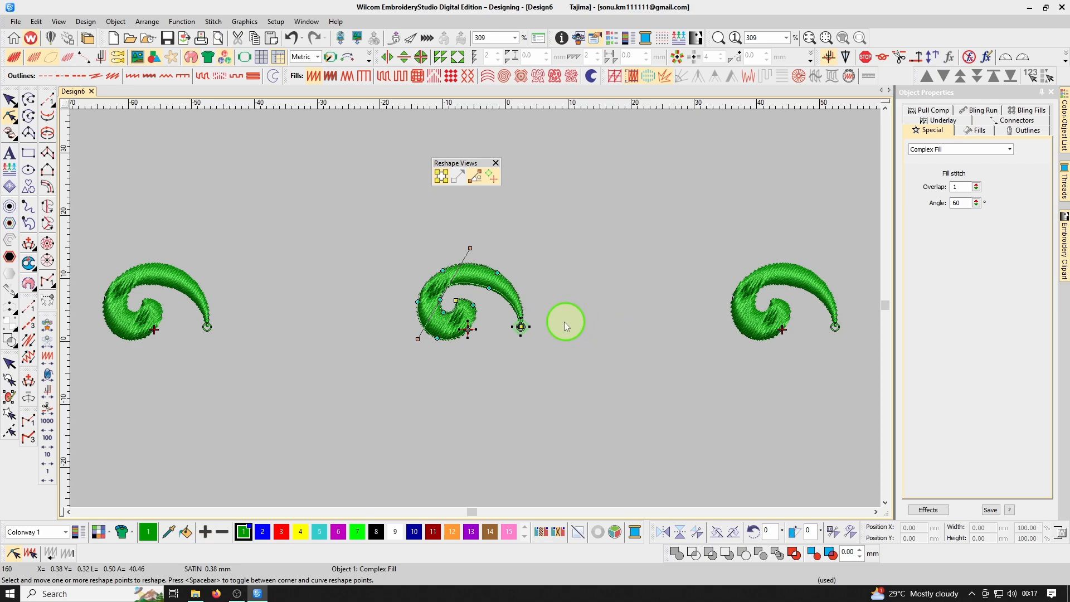
key(z)
key(z)
scroll(445, 300, up, 2)
drag(349, 290, 331, 279)
scroll(379, 303, down, 1)
scroll(379, 303, down, 1)
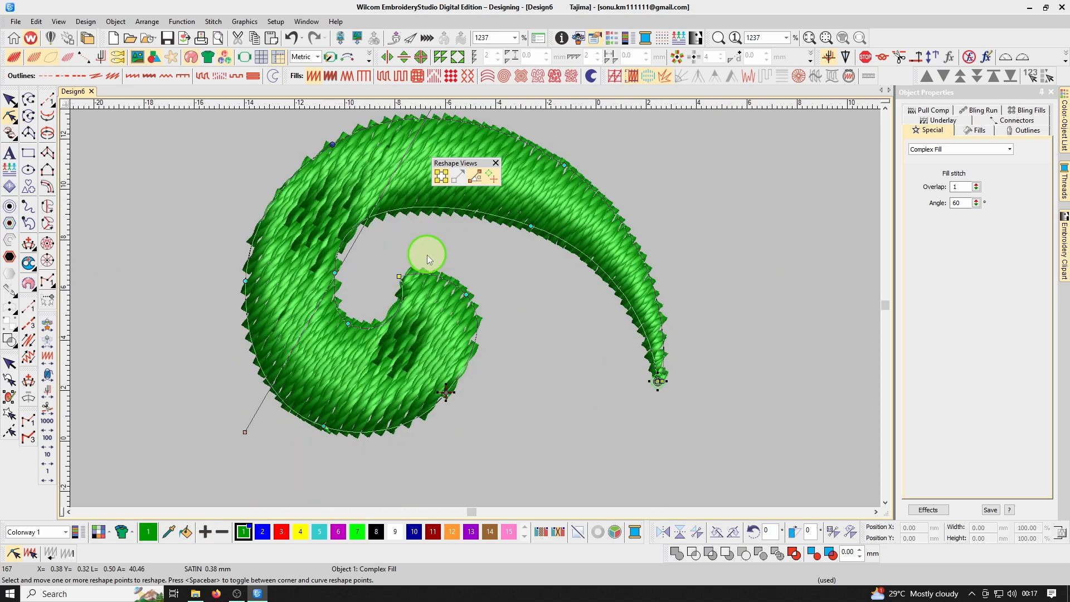
right_click(352, 228)
right_click(335, 300)
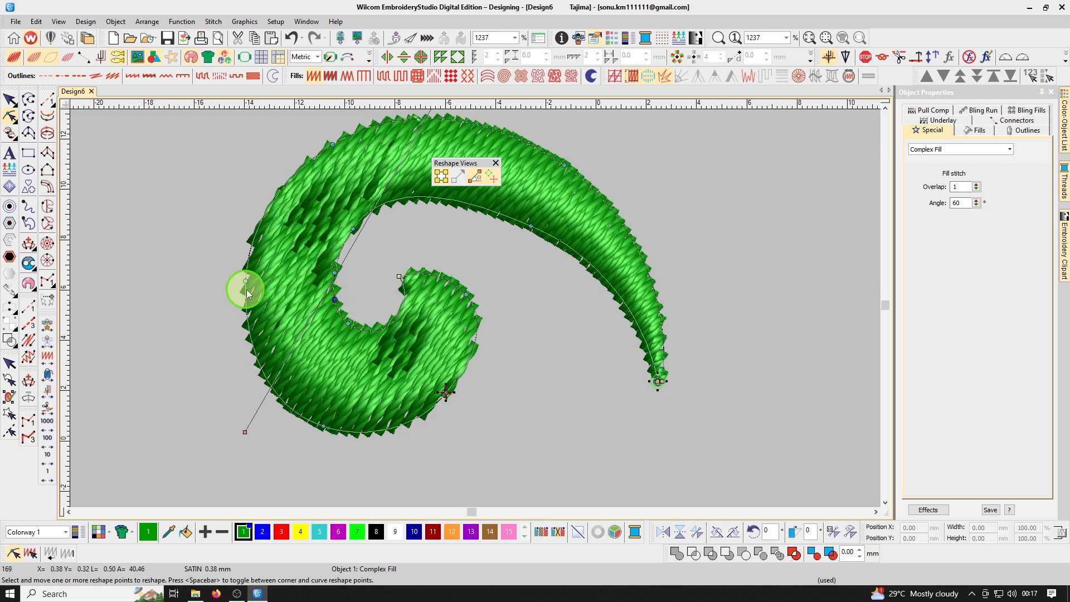
drag(245, 281, 236, 284)
scroll(448, 259, up, 2)
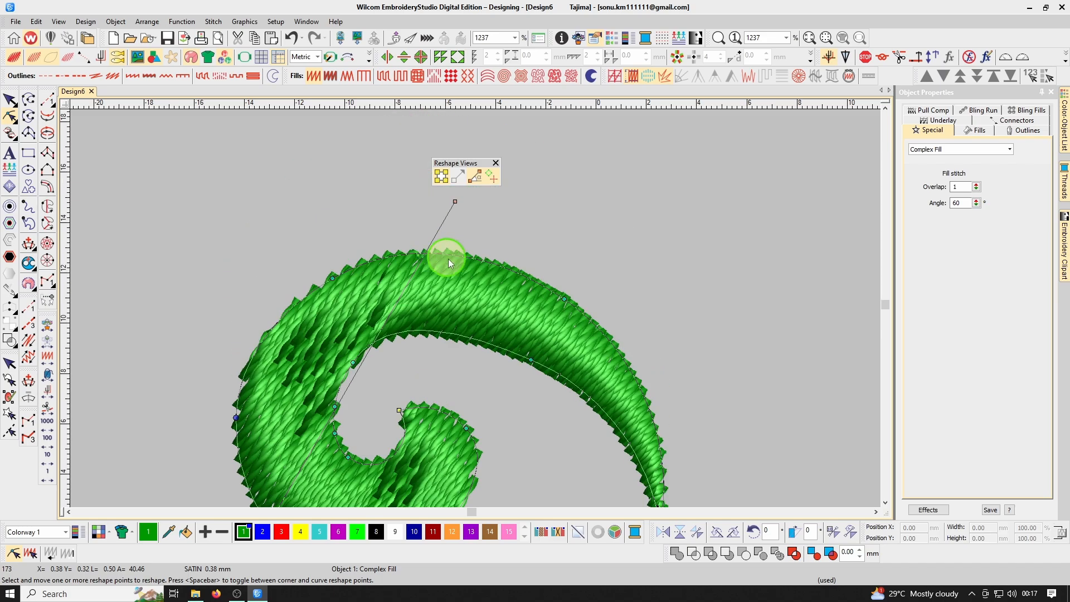
key(shift+z)
key(Escape)
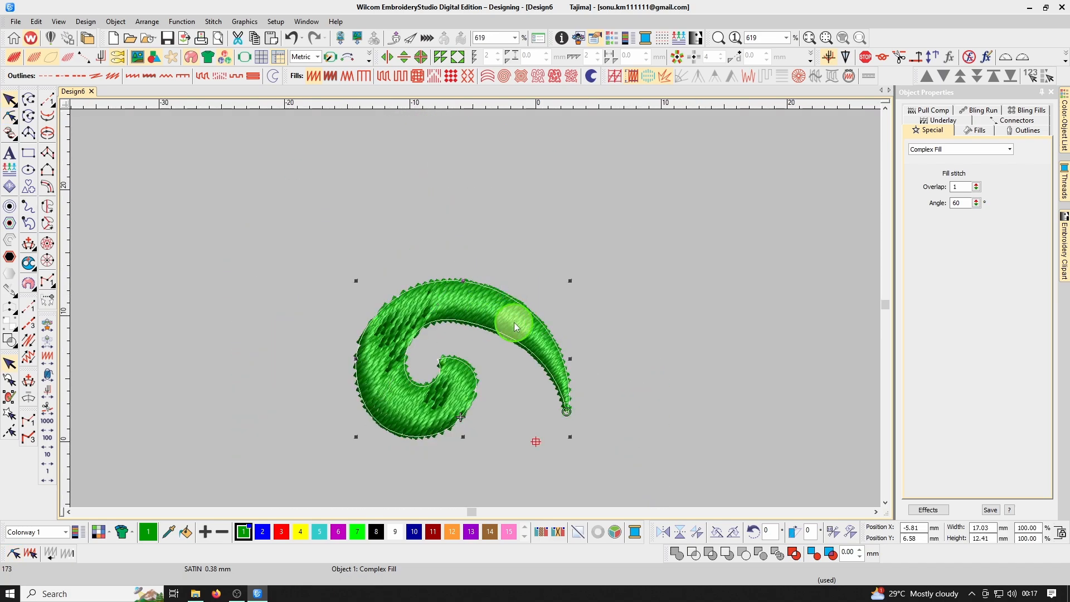
Step: Add stitch angle lines across the curl, from the tail around the bend to the inner spiral end, to make its satin turn
key(ctrl+h)
click(537, 374)
click(543, 267)
click(483, 349)
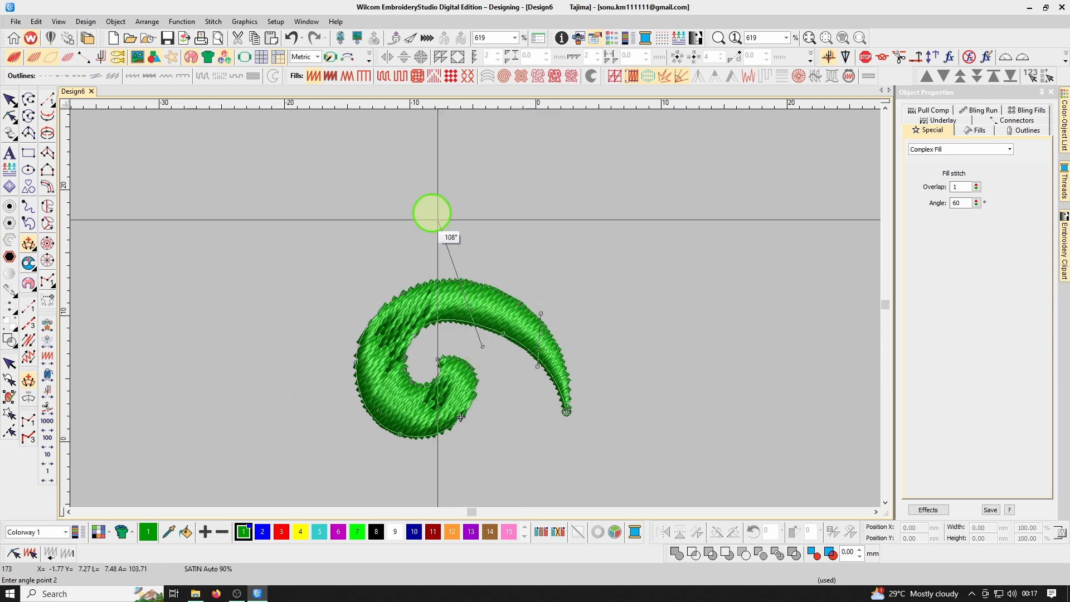
click(430, 215)
click(462, 339)
click(340, 273)
click(418, 351)
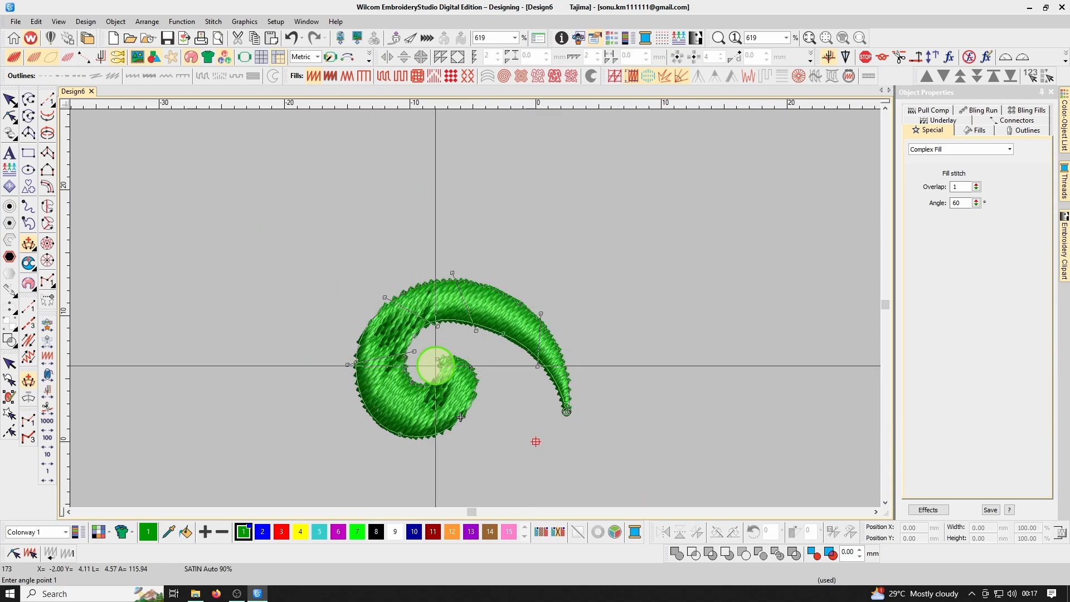
scroll(410, 266, down, 2)
click(377, 315)
click(429, 241)
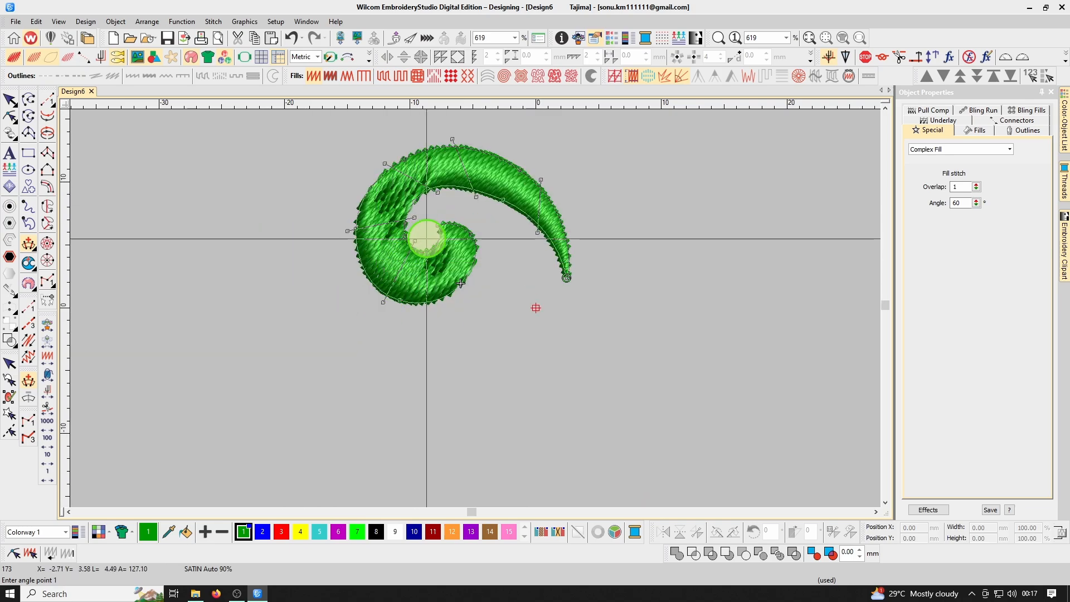
click(476, 276)
click(437, 230)
click(509, 224)
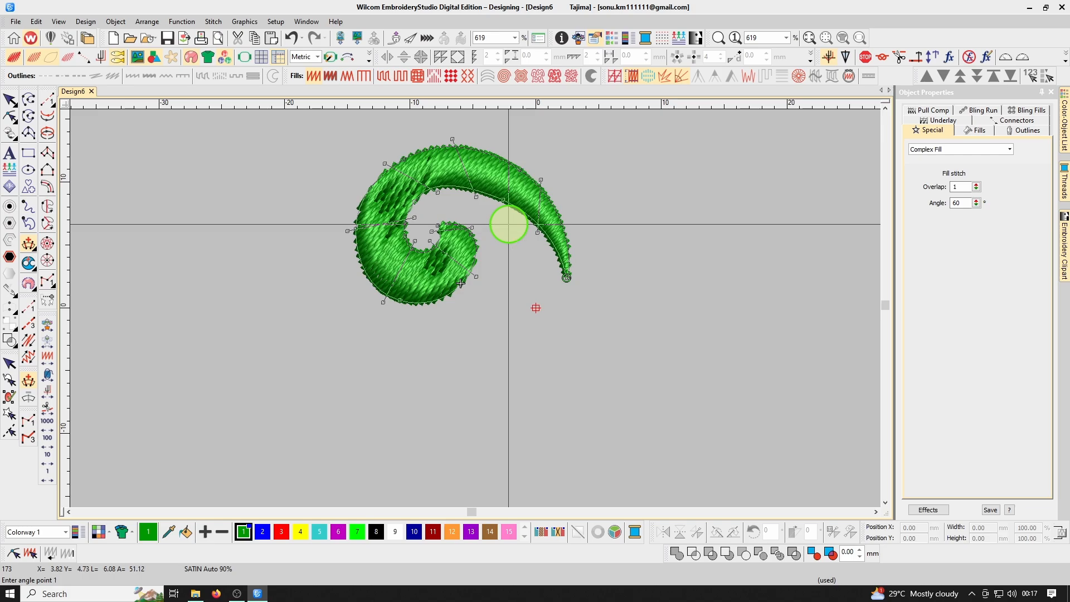
key(Return)
Step: Set the horizontal repeat distance to 25 mm
key(shift+z)
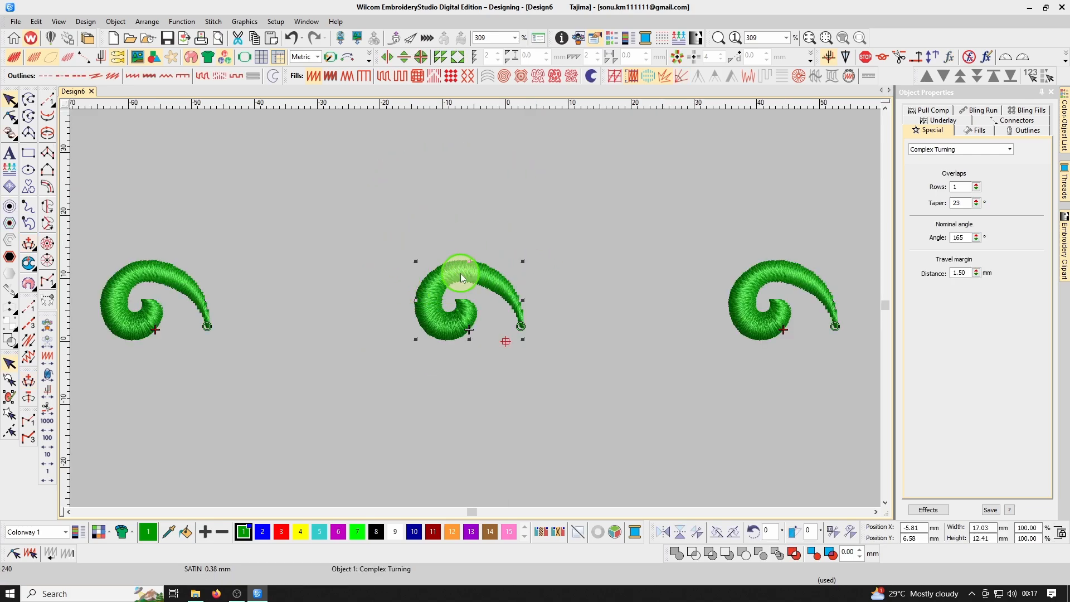
key(z)
key(shift+z)
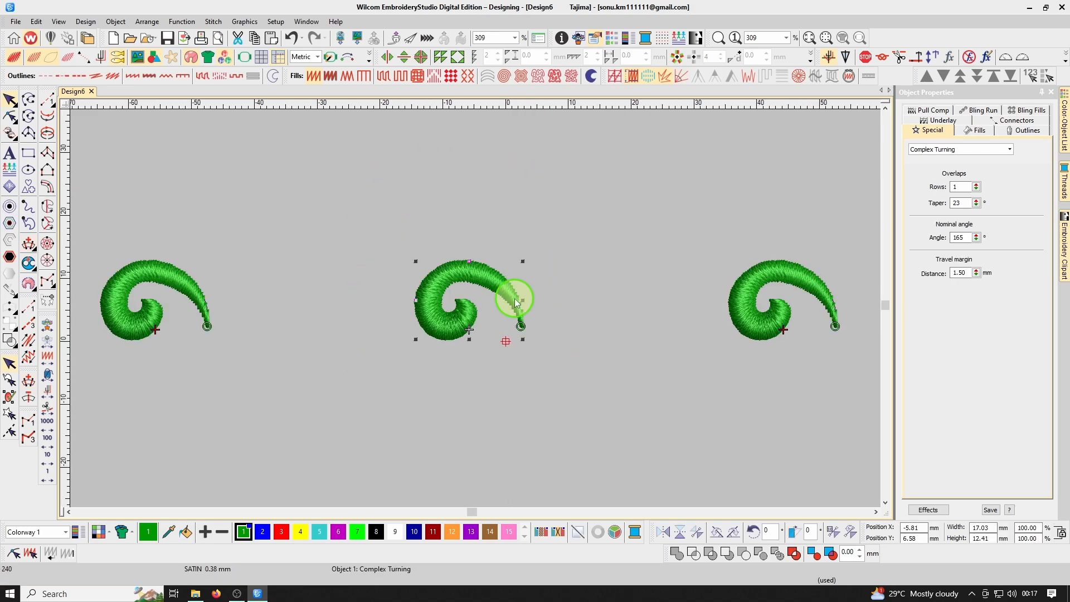
scroll(463, 268, up, 3)
scroll(480, 326, down, 2)
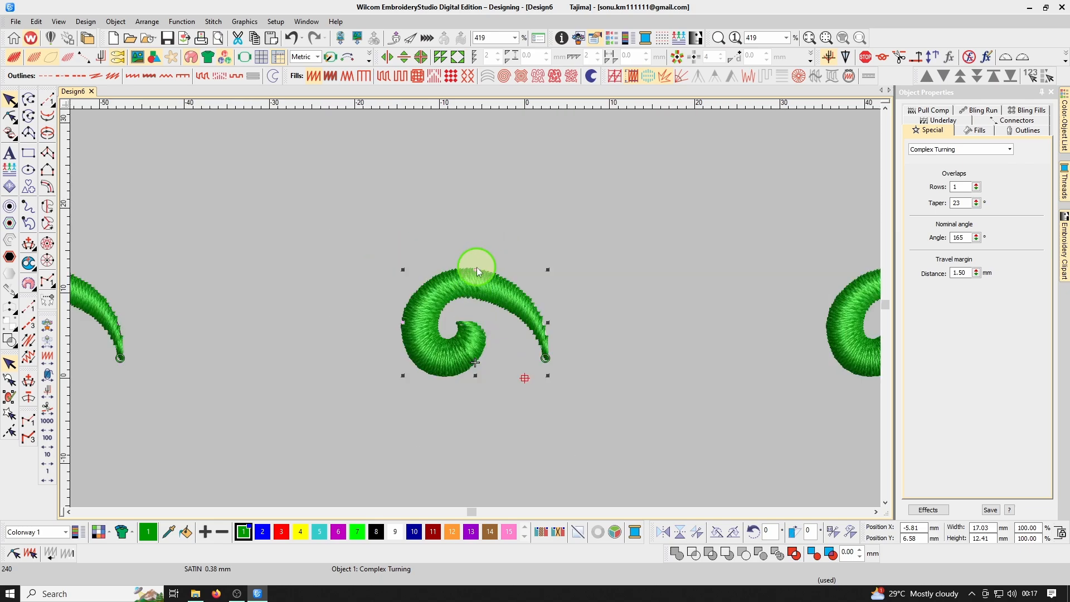
key(ctrl+r)
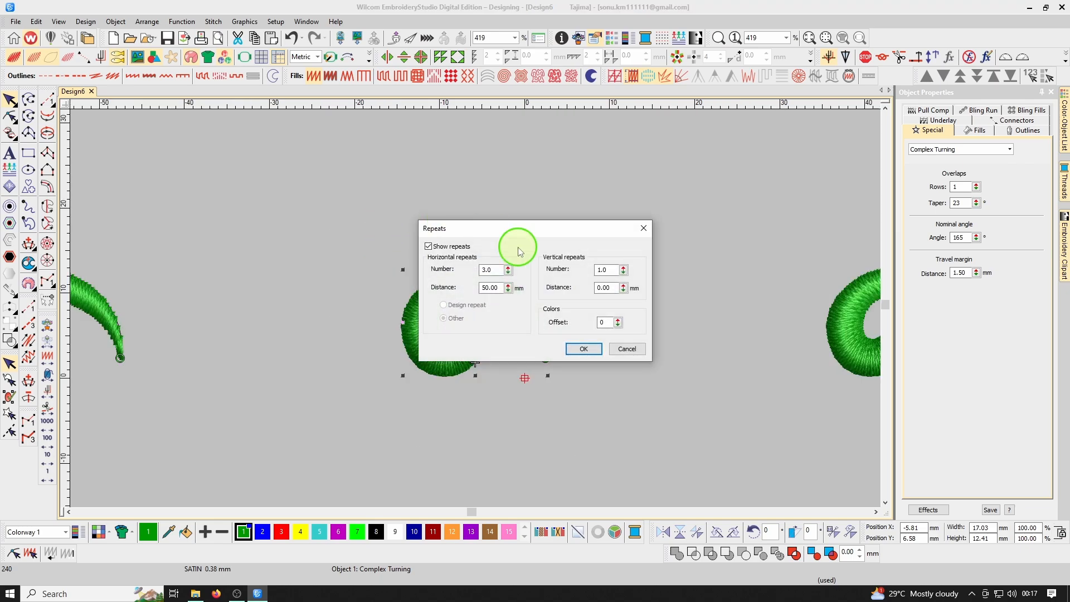
double_click(493, 287)
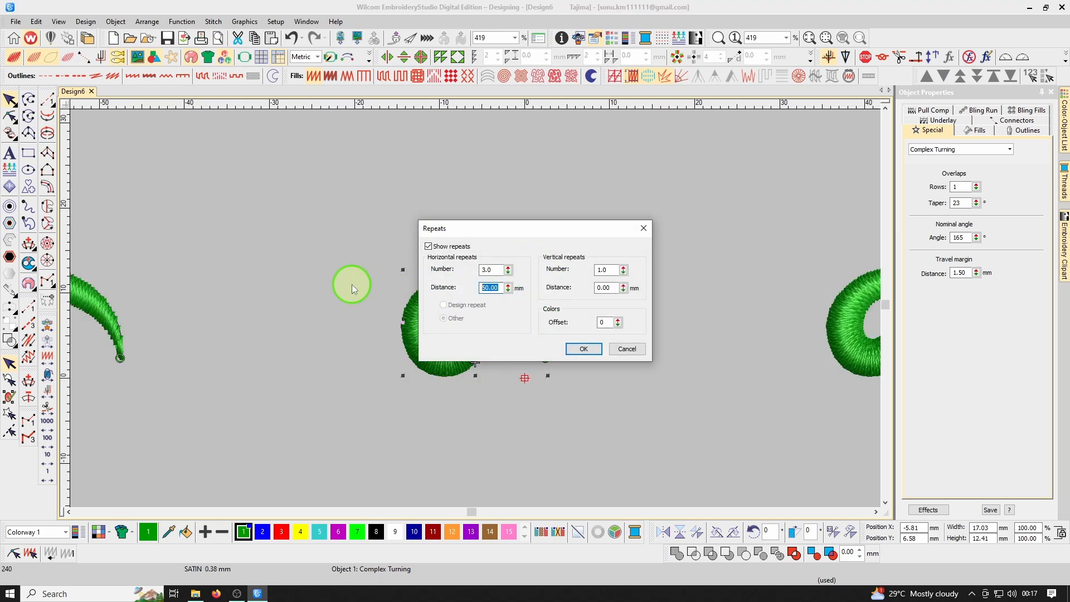
text(25)
key(Return)
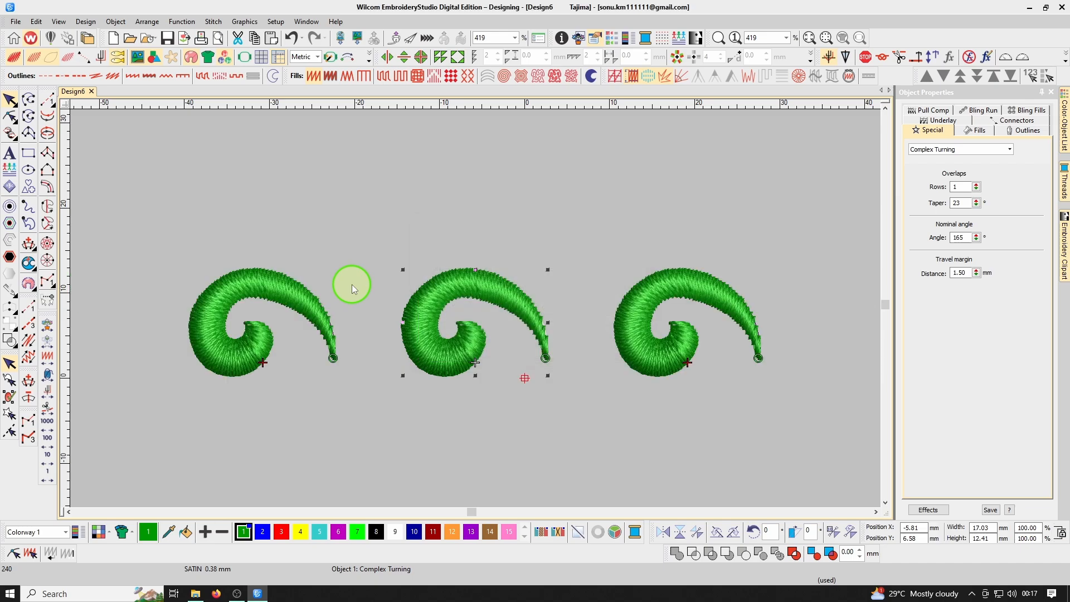
Step: Scale the selected curl down to about 13.4 mm wide and 8.9 mm high
key(z)
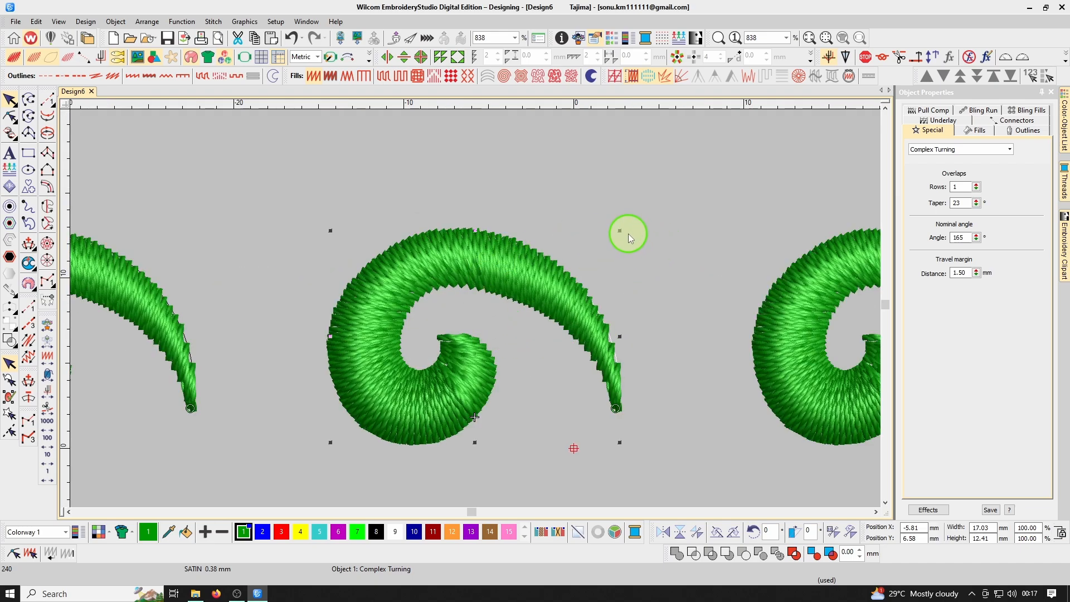
drag(620, 230, 589, 260)
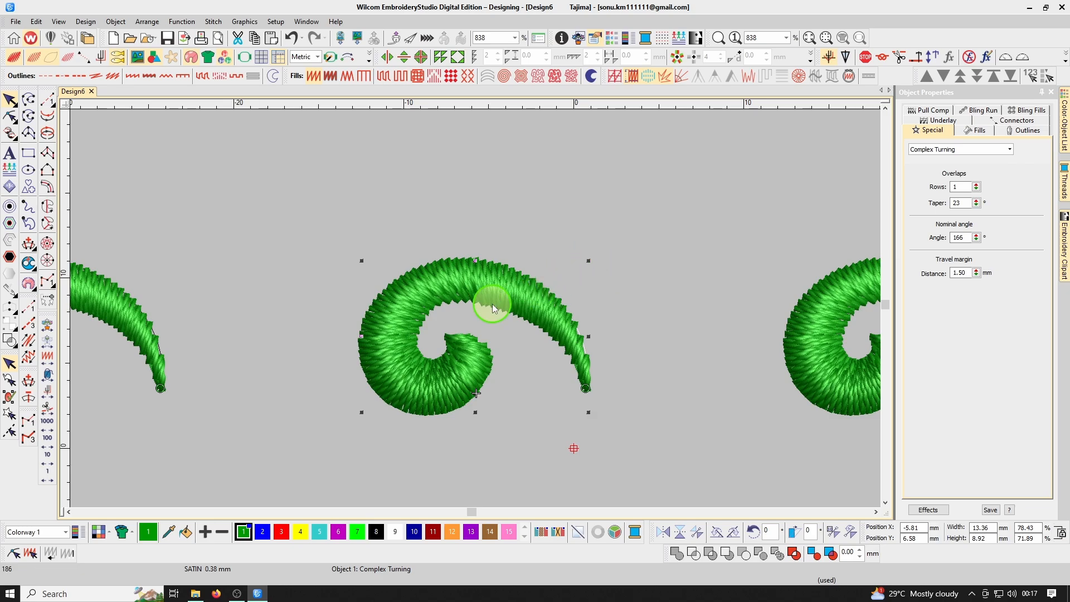
Step: Place a copy of the curl beside the spiral end of the original, at about X -17.3 mm and Y 6.8 mm, forming a linked chain
drag(493, 307, 267, 276)
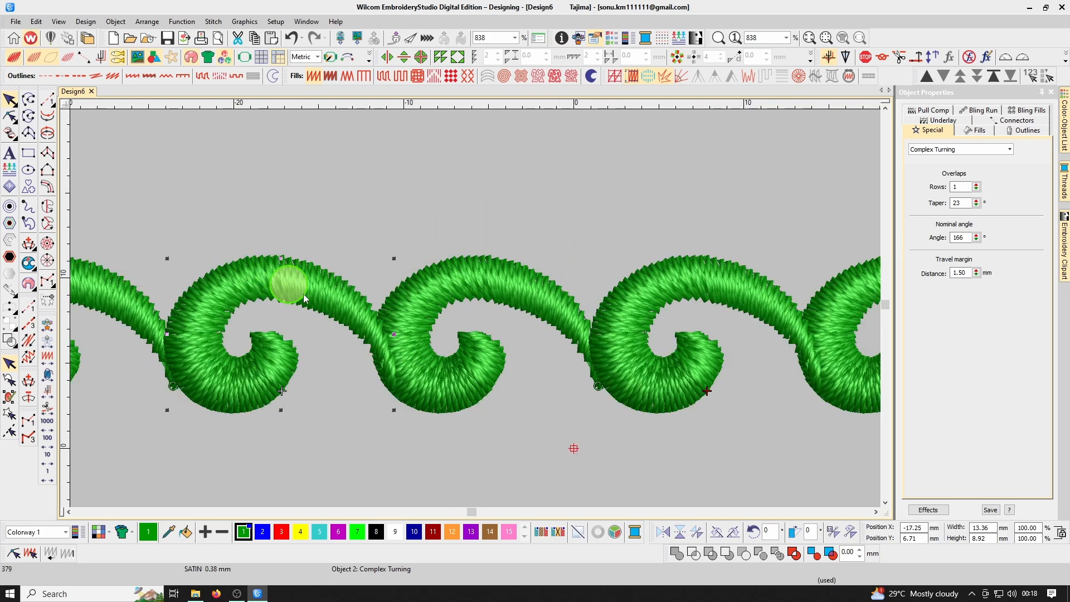
key(shift+z)
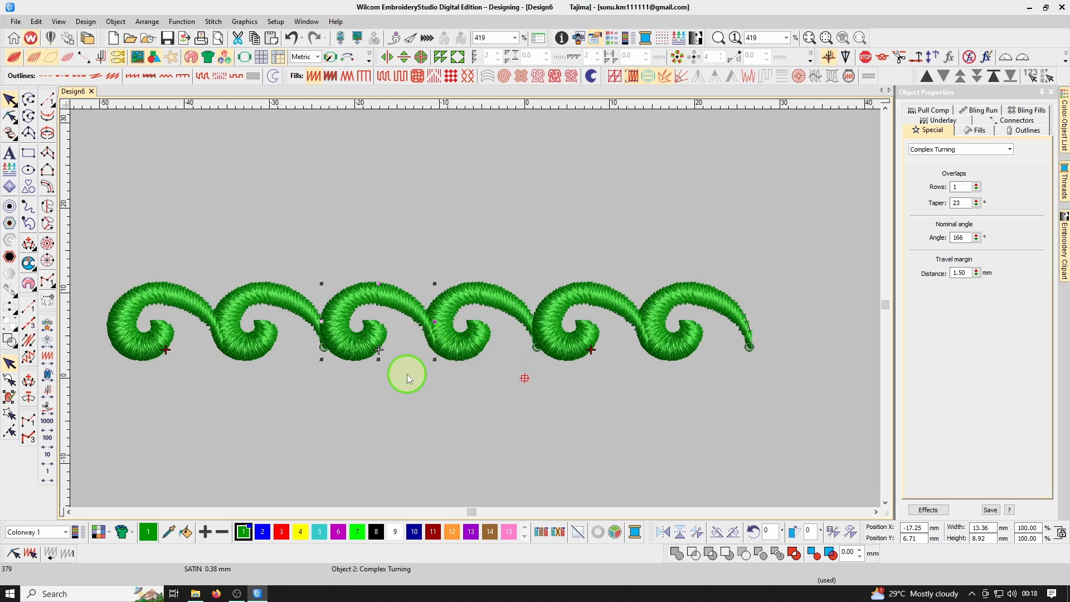
key(z)
drag(339, 312, 334, 307)
key(shift+z)
Step: Switch off the display of the design repeats to view the original curl pair alone, and switch it back on
key(t)
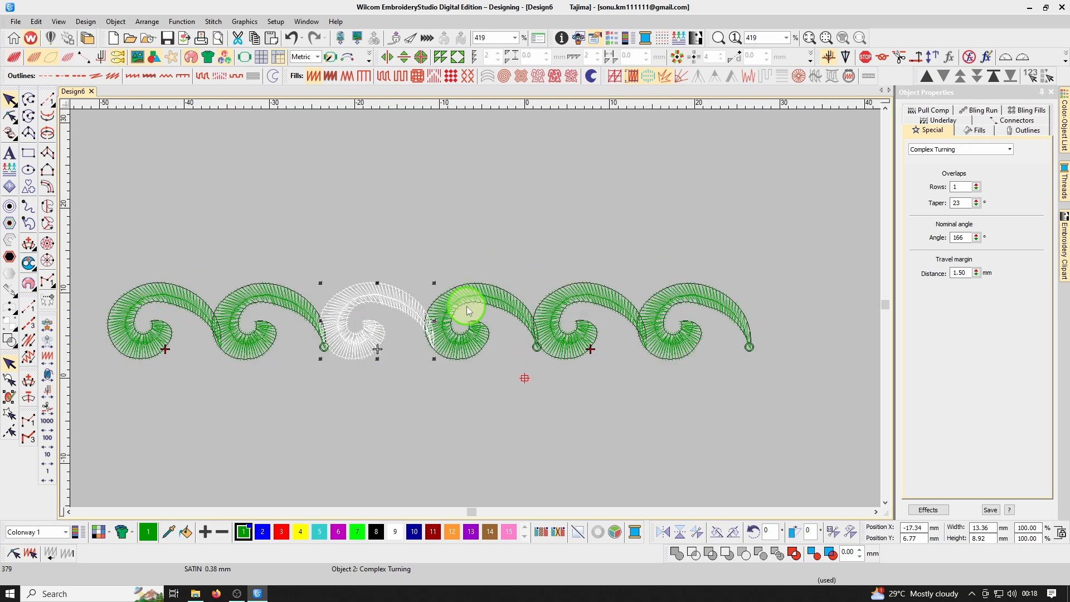
drag(282, 224, 557, 424)
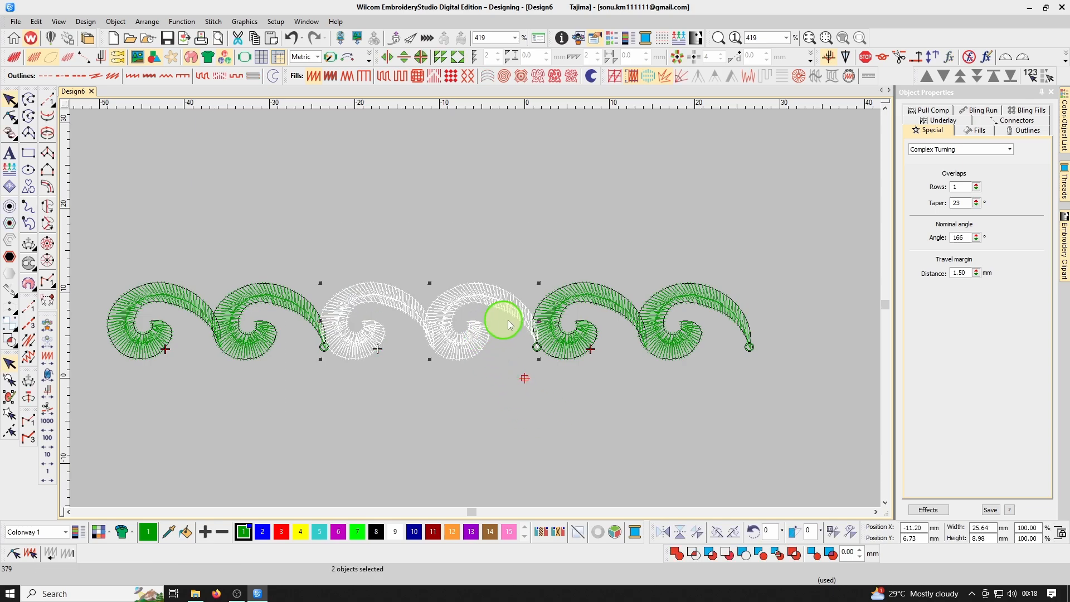
key(ctrl+r)
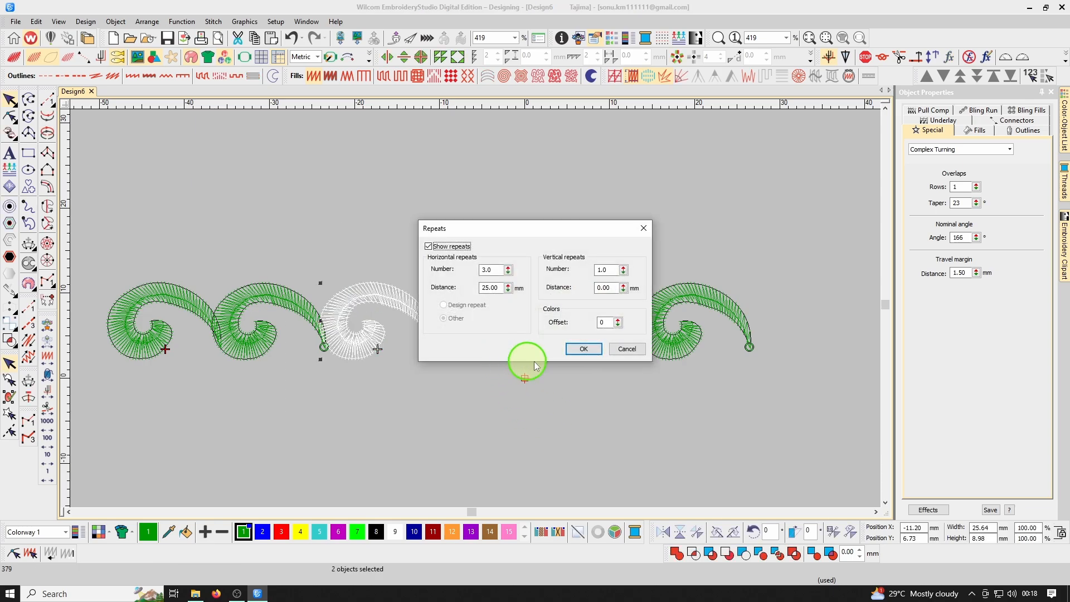
click(582, 348)
key(t)
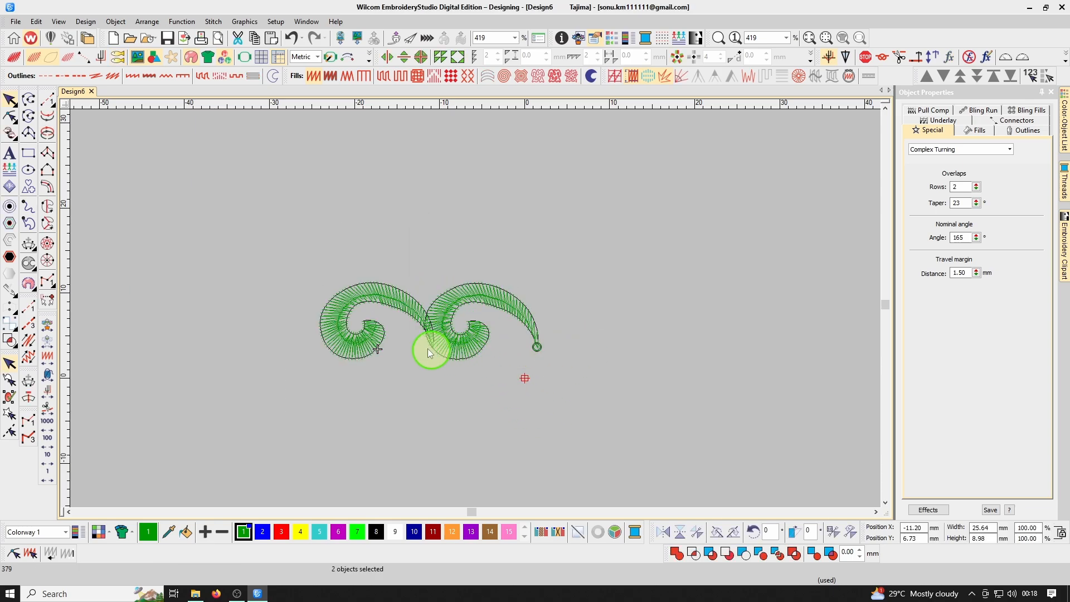
key(Escape)
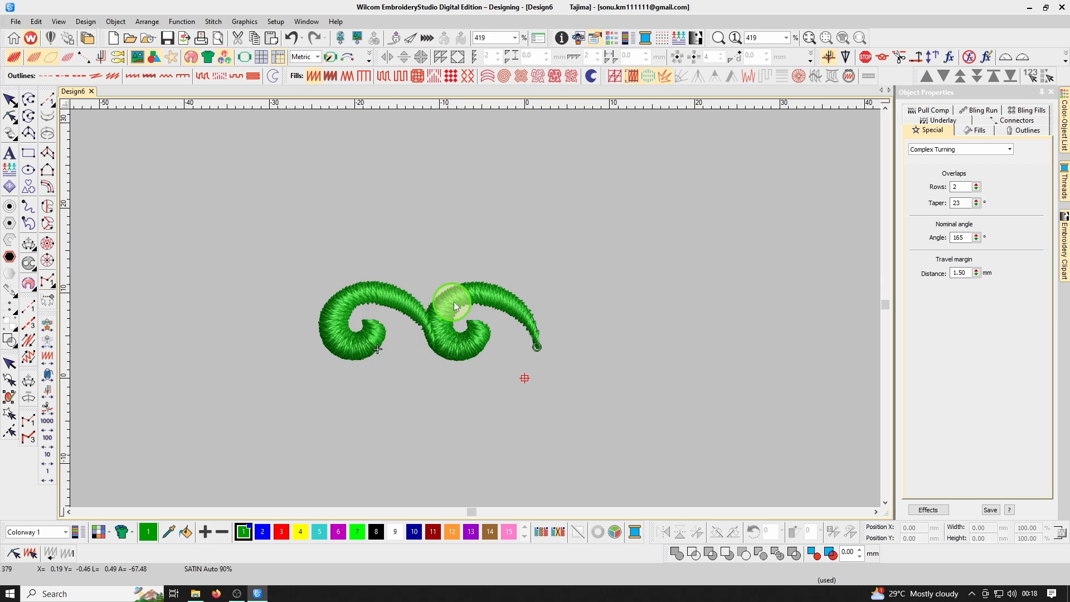
key(ctrl+r)
click(582, 349)
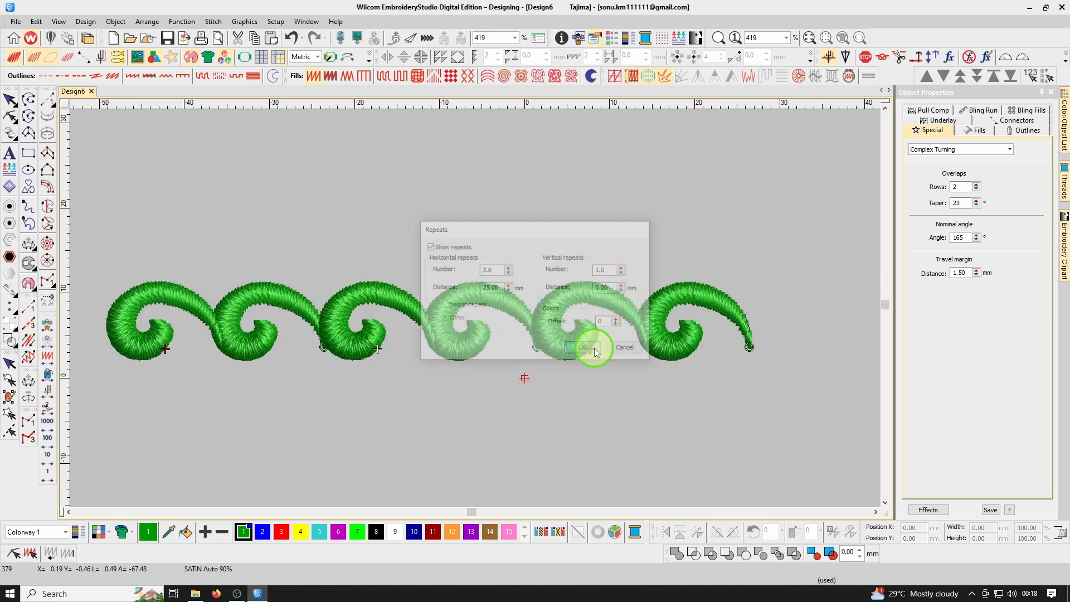
Step: Mirror the curl copy vertically so its spiral turns upward, opposite to the neighbouring curl
key(z)
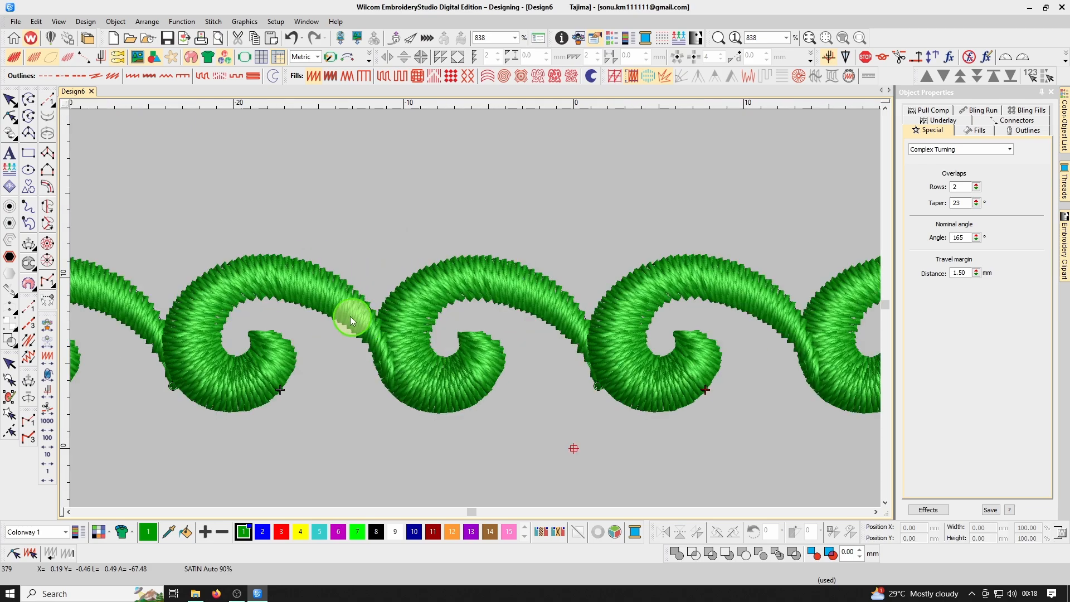
click(337, 294)
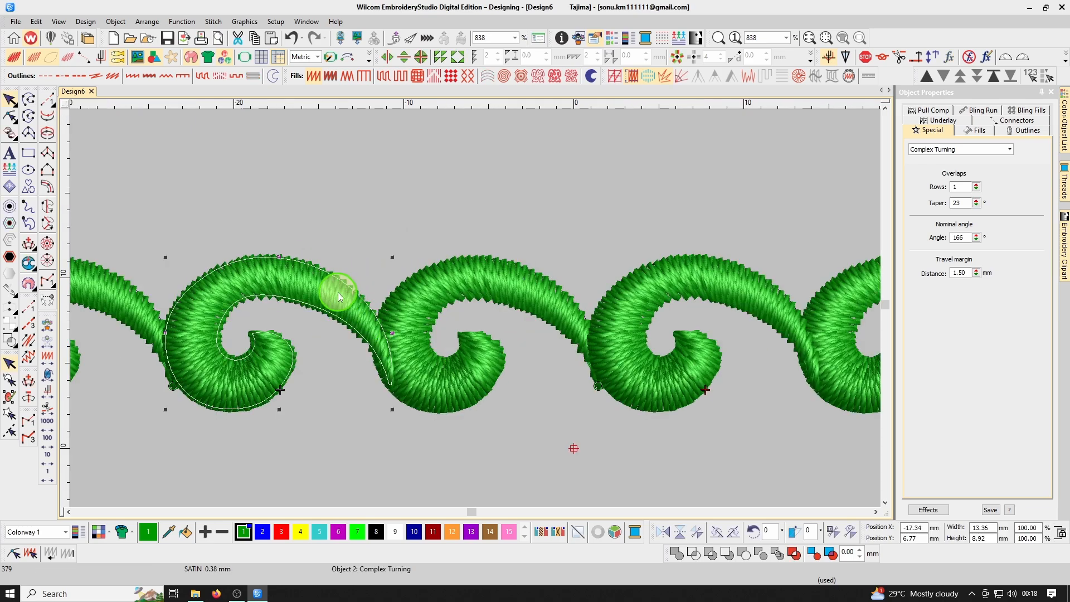
click(679, 533)
Step: Move and rotate the mirrored curl clockwise so its thin tail joins the outer edge of the neighbouring curl
key(shift+z)
key(z)
click(354, 363)
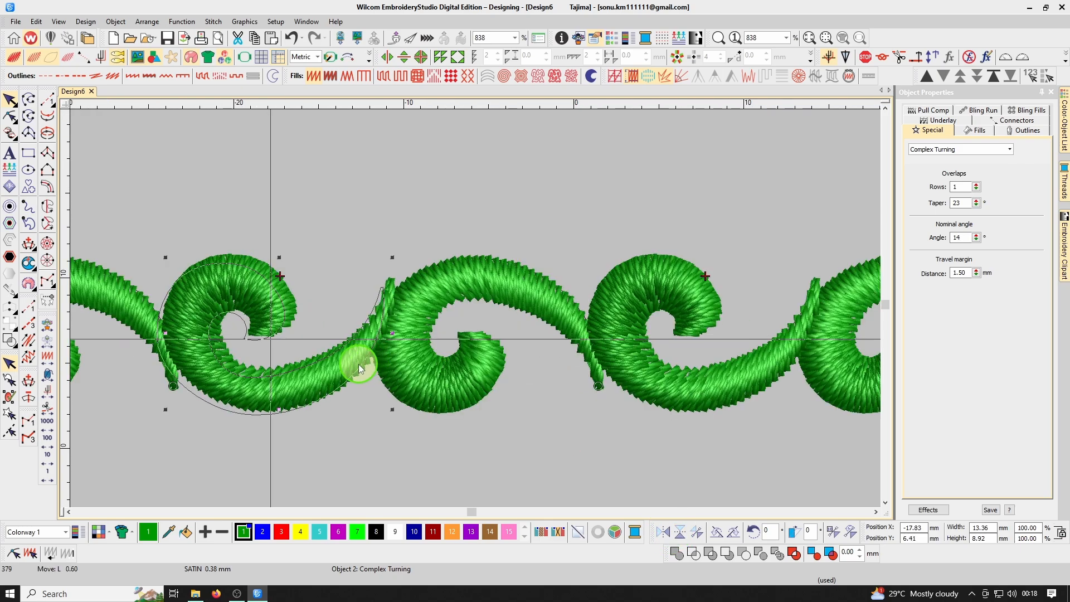
drag(385, 264, 394, 277)
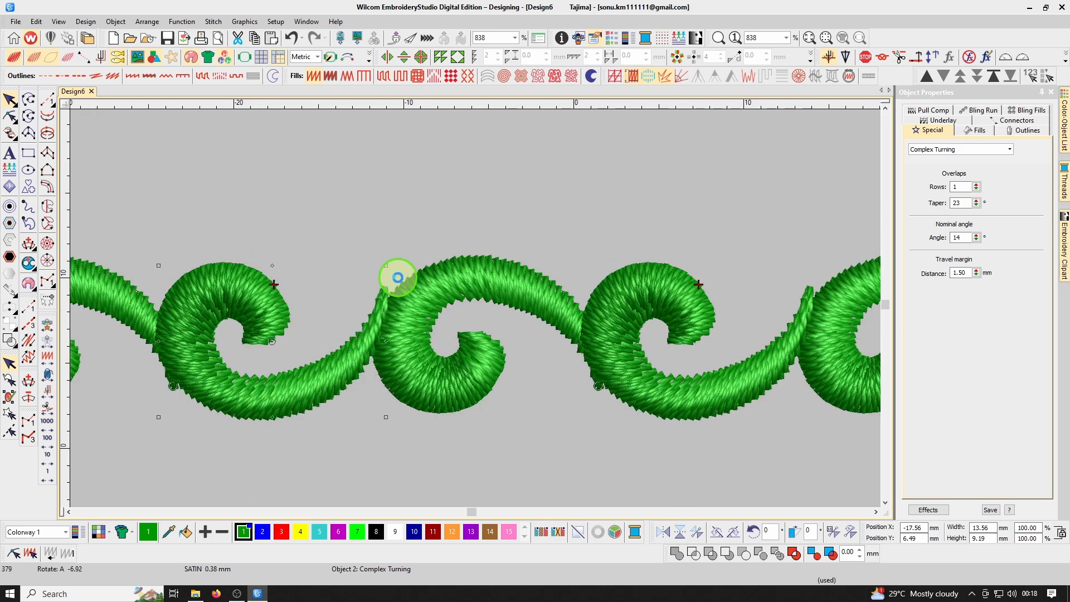
click(352, 362)
Step: Rotate the unmirrored curl by about 3° so its tail flows into the next repeated curl
click(458, 313)
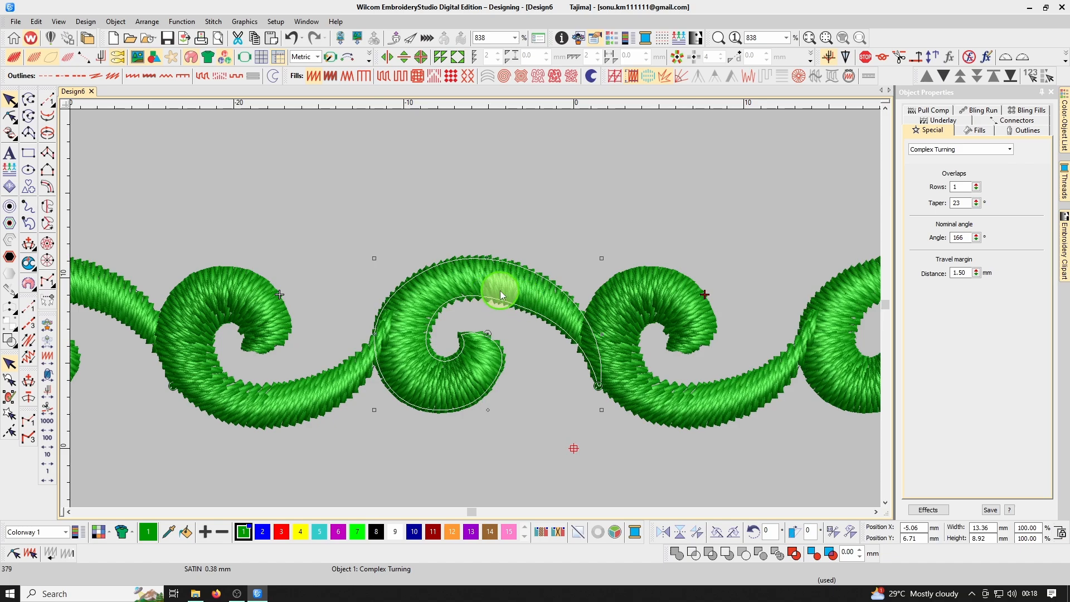
drag(374, 260, 370, 264)
click(402, 293)
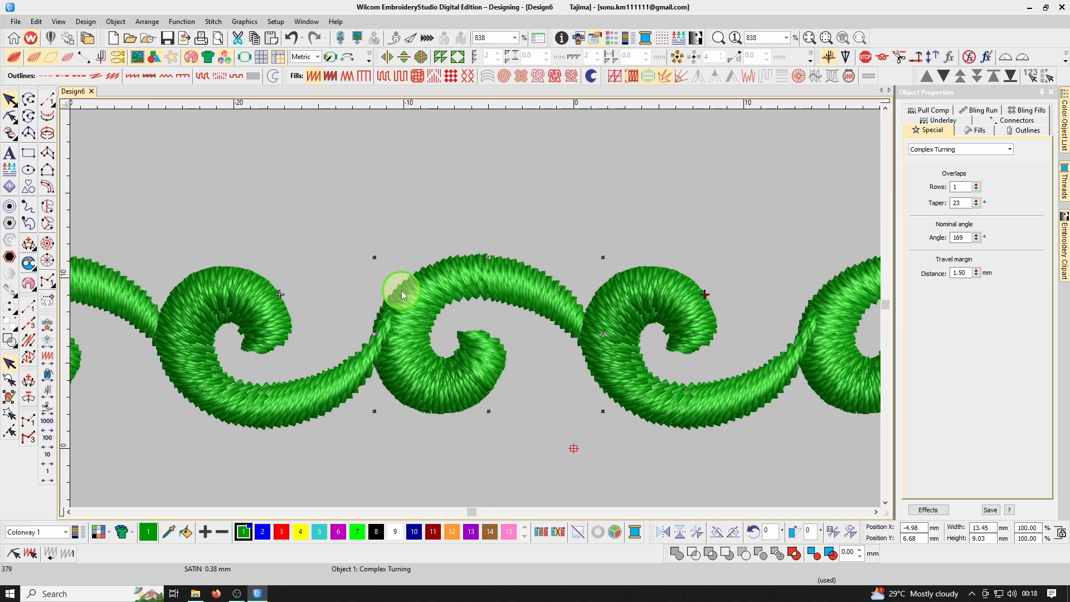
scroll(446, 283, down, 2)
click(536, 290)
scroll(535, 338, up, 1)
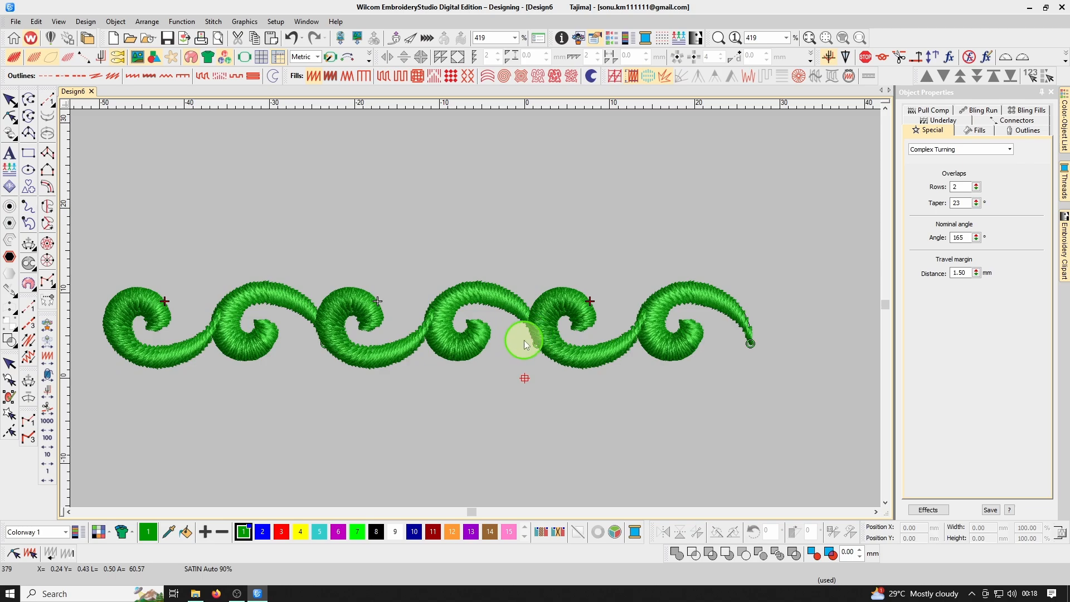
Step: Select both original curls and group them
key(t)
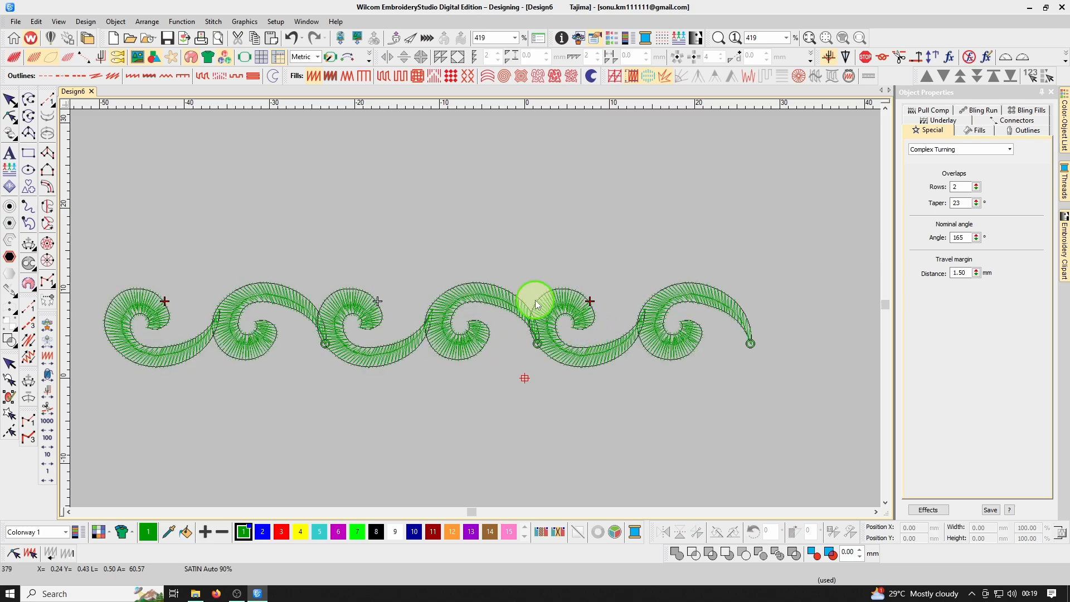
key(shift+r)
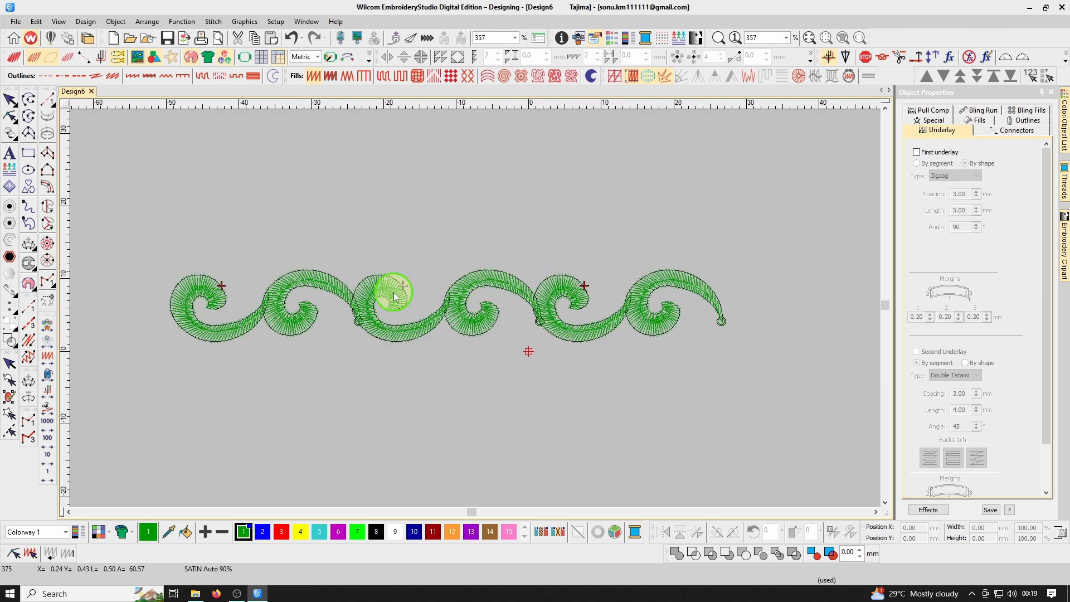
key(t)
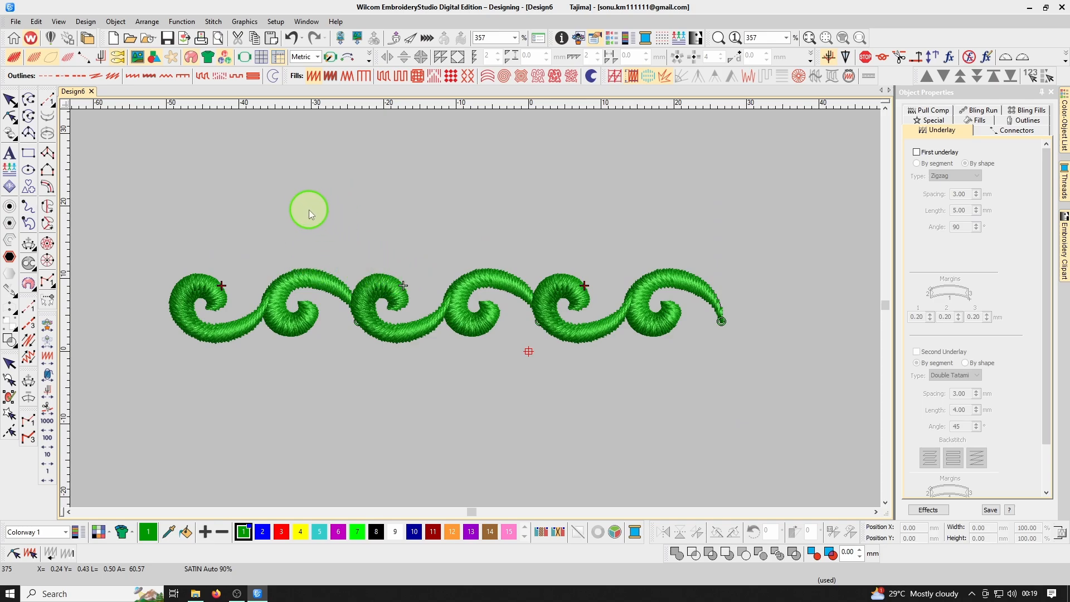
drag(552, 405, 553, 400)
key(ctrl+g)
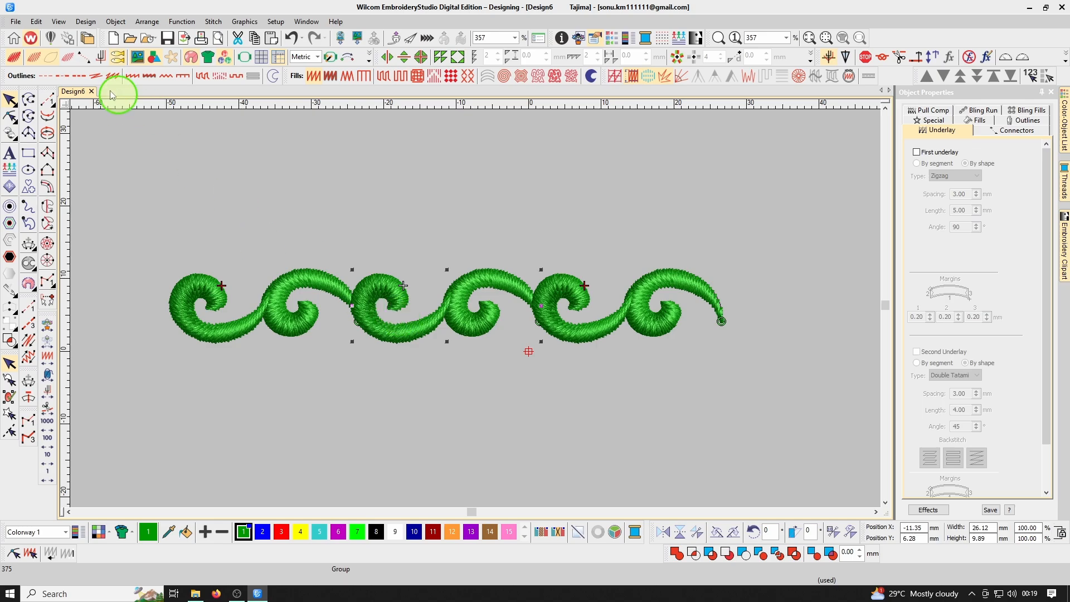
Step: Create a new blank design and show repeats in it, with 3 horizontal repeats at a distance of 50 mm
click(15, 21)
click(486, 149)
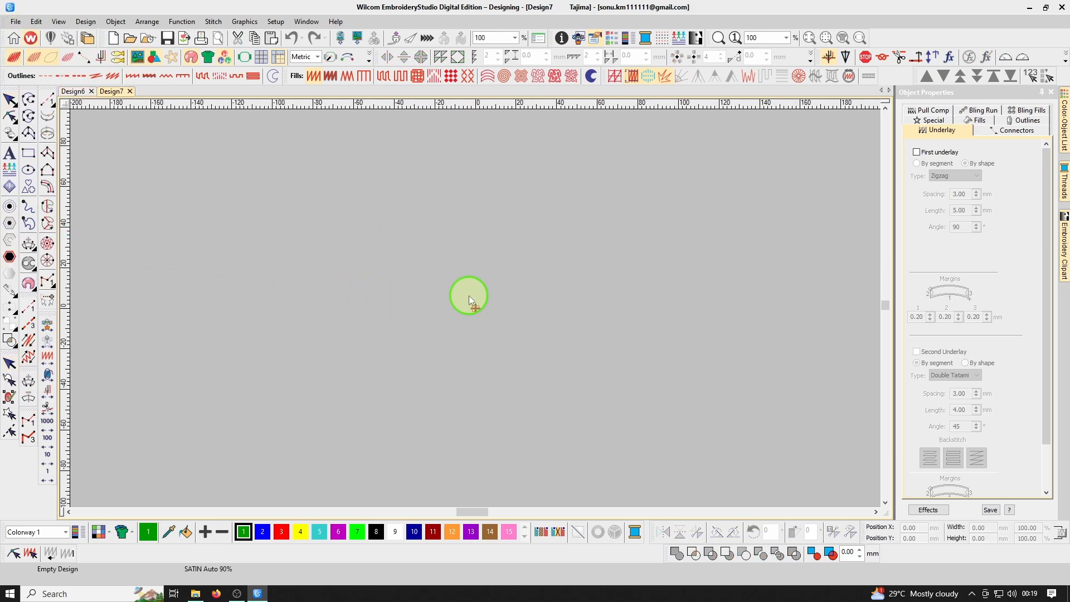
key(ctrl+r)
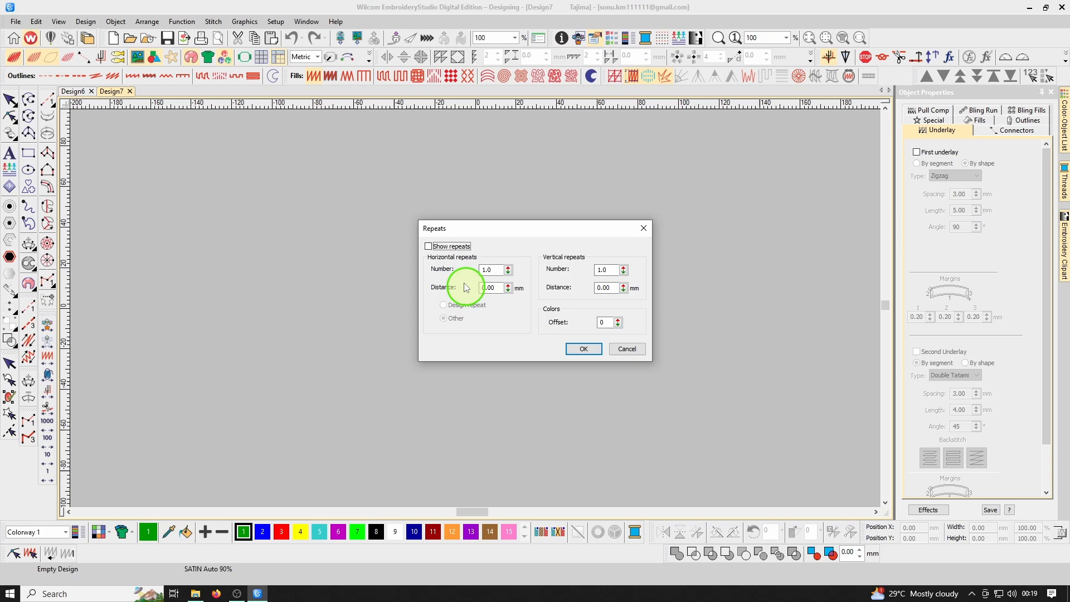
click(436, 244)
text(3)
key(Tab)
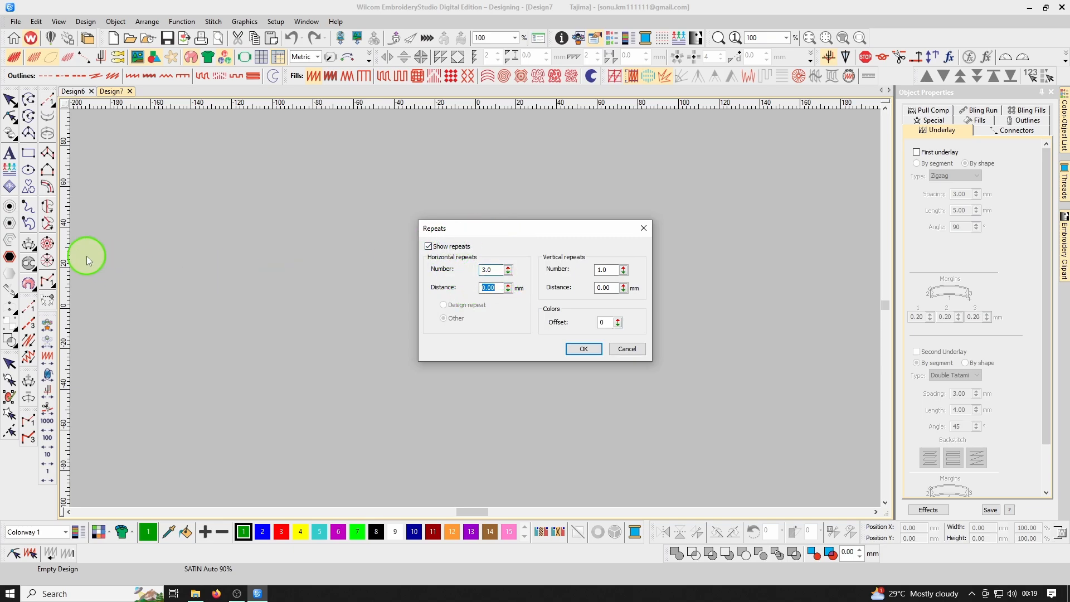
text(50)
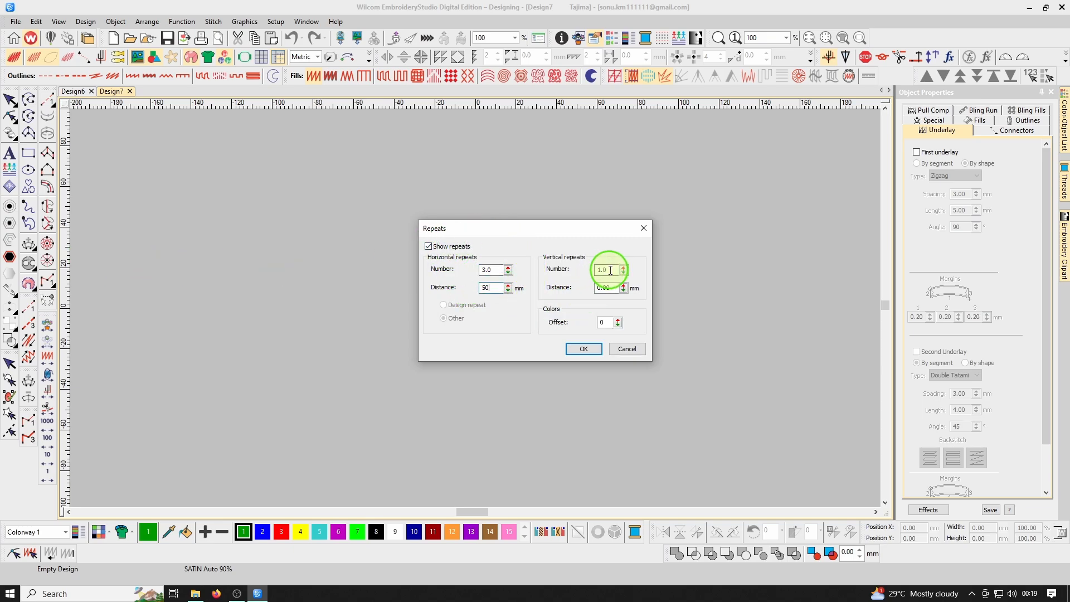
Step: Set the vertical repeats to 3 at a distance of 50 mm and apply the repeat settings
drag(610, 270, 466, 270)
text(3)
key(Tab)
text(50)
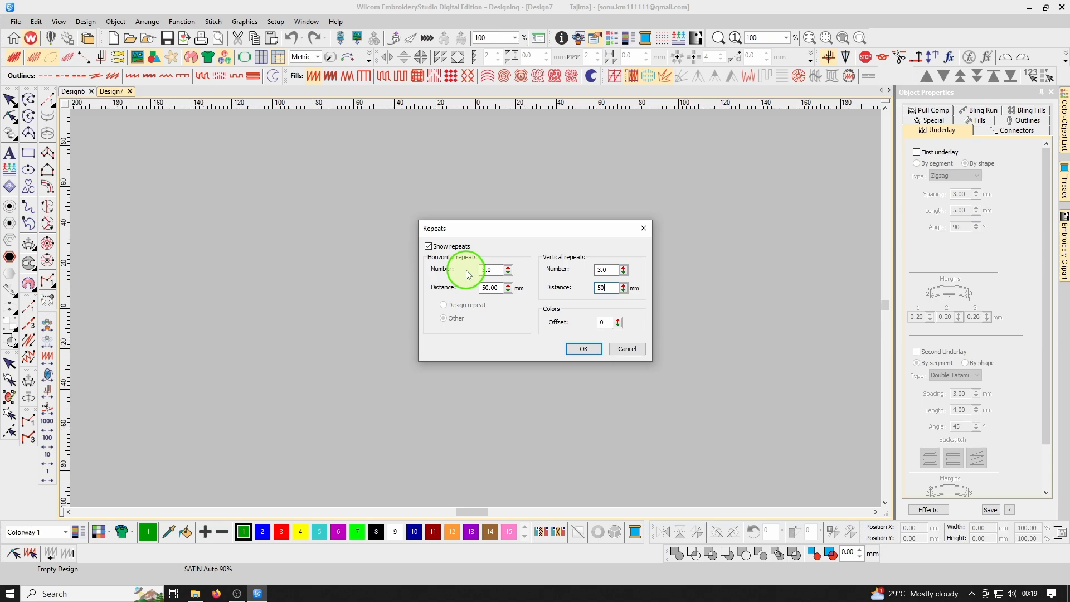
click(598, 354)
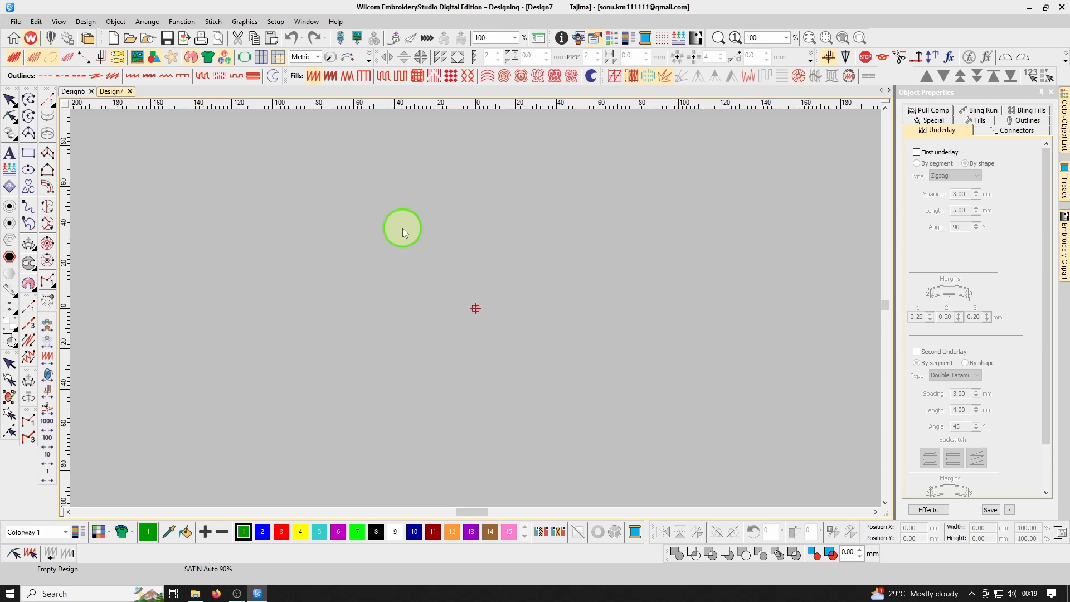
Step: Draw a three-point run-stitch curve sagging downward just above the design origin, about 37 mm wide and 13 mm high
scroll(424, 242, down, 1)
scroll(490, 286, up, 1)
scroll(515, 310, down, 2)
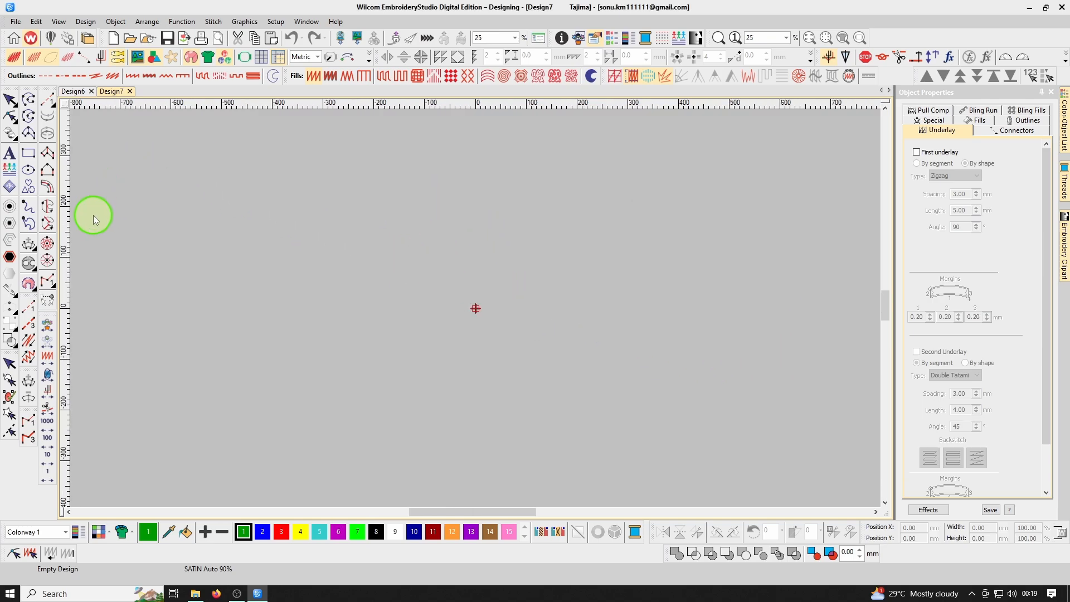
scroll(94, 219, up, 1)
key(space)
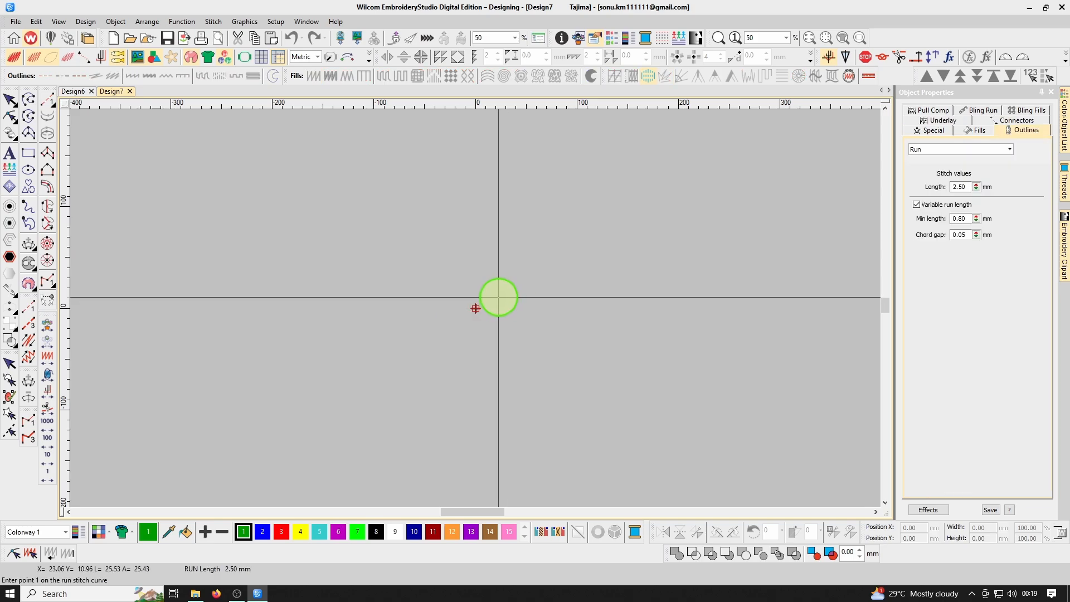
click(506, 295)
scroll(509, 304, up, 2)
right_click(516, 268)
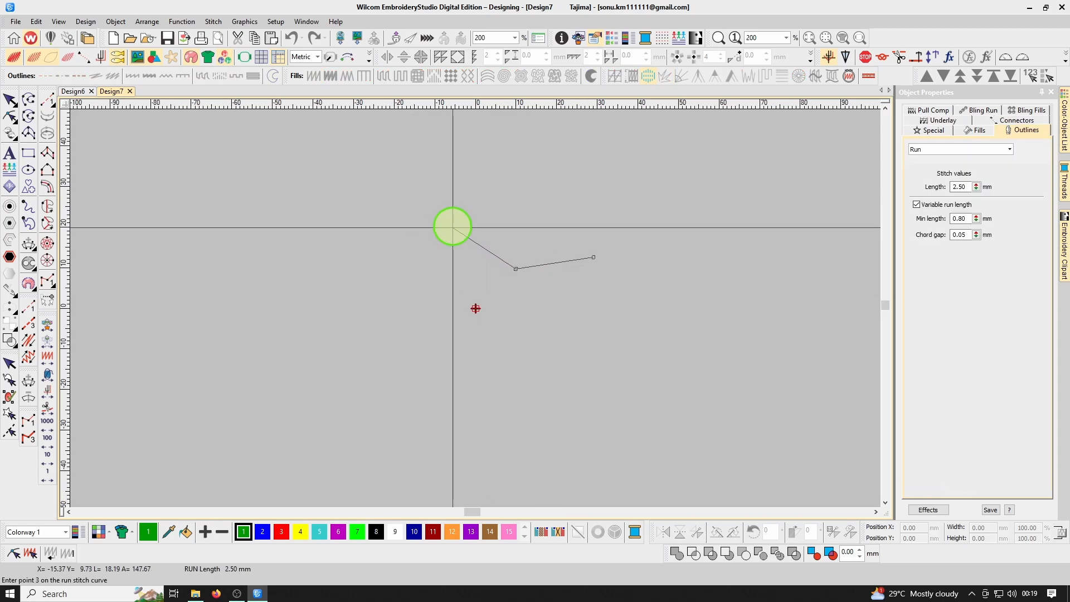
click(443, 218)
key(Return)
key(Escape)
Step: Scale the run curve down to about 29 mm wide and 10.4 mm high and move it down toward the origin
click(504, 269)
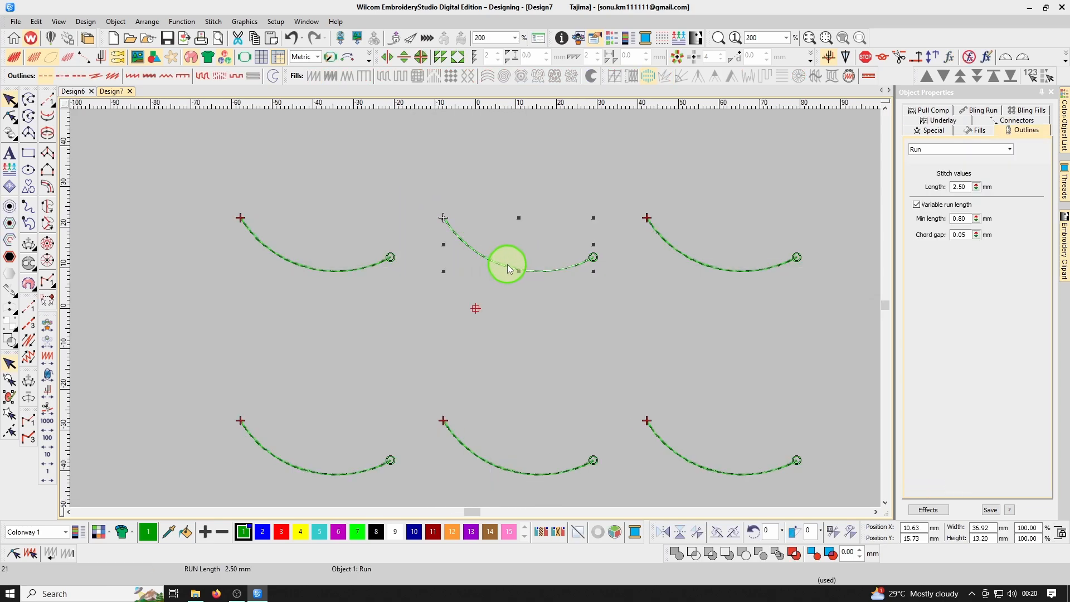
drag(593, 218, 586, 234)
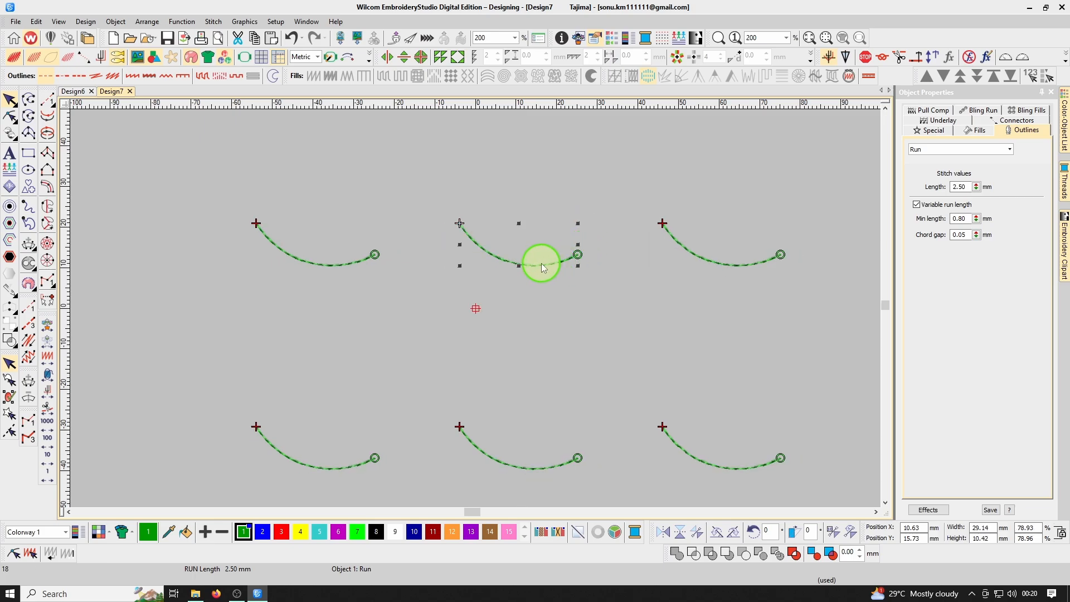
drag(541, 265, 545, 303)
Step: Rotate the run curve clockwise so it spans about 26.4 mm wide and 19.6 mm high
drag(581, 259, 581, 286)
scroll(580, 287, down, 5)
scroll(462, 302, up, 3)
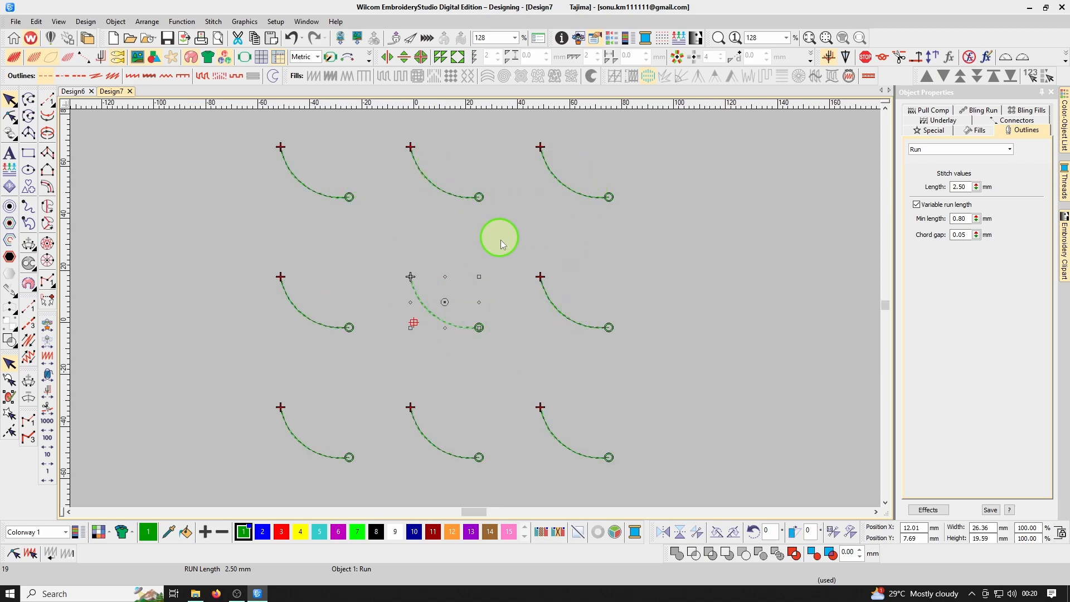
scroll(511, 282, up, 2)
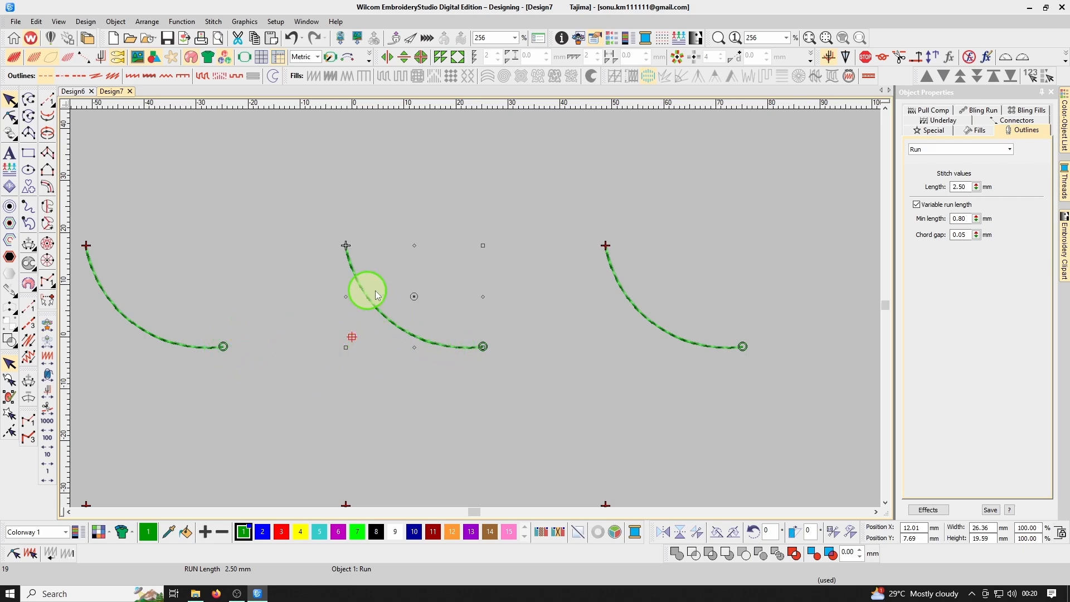
scroll(448, 329, down, 2)
scroll(448, 329, up, 2)
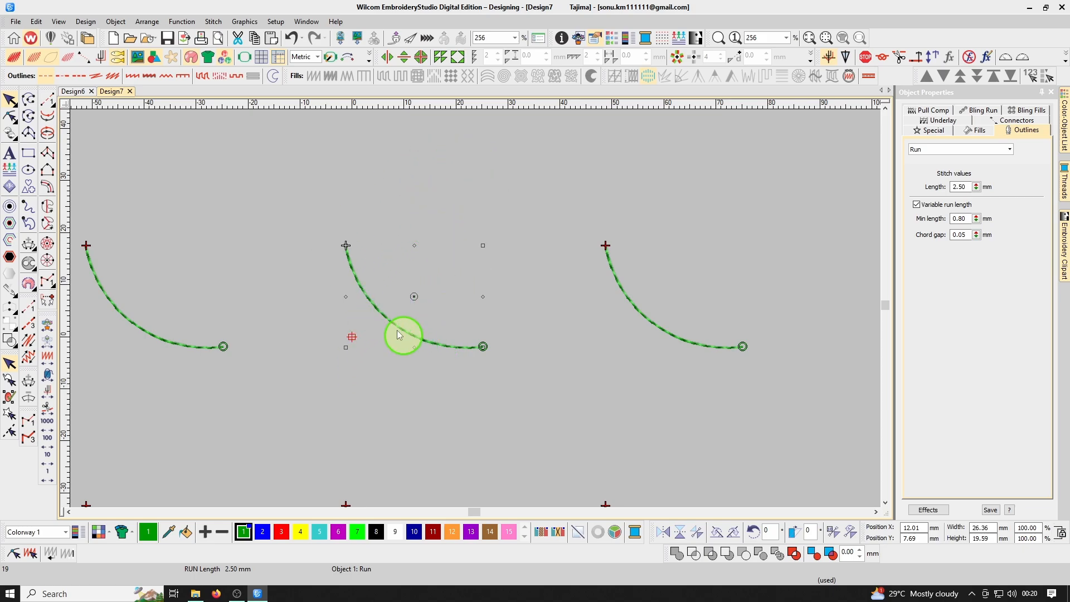
Step: Draw a run-stitch spiral branching from the middle of the curve and curling inward below it, about 16 mm wide and 22 mm high
key(Escape)
key(space)
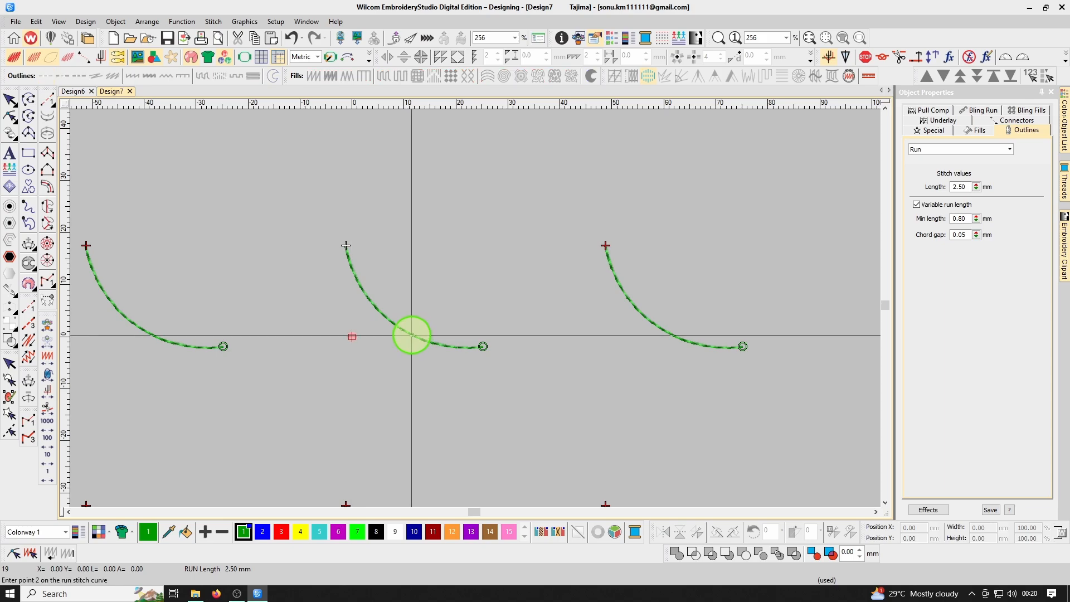
click(412, 335)
scroll(387, 327, down, 1)
scroll(387, 326, down, 1)
click(359, 210)
click(347, 272)
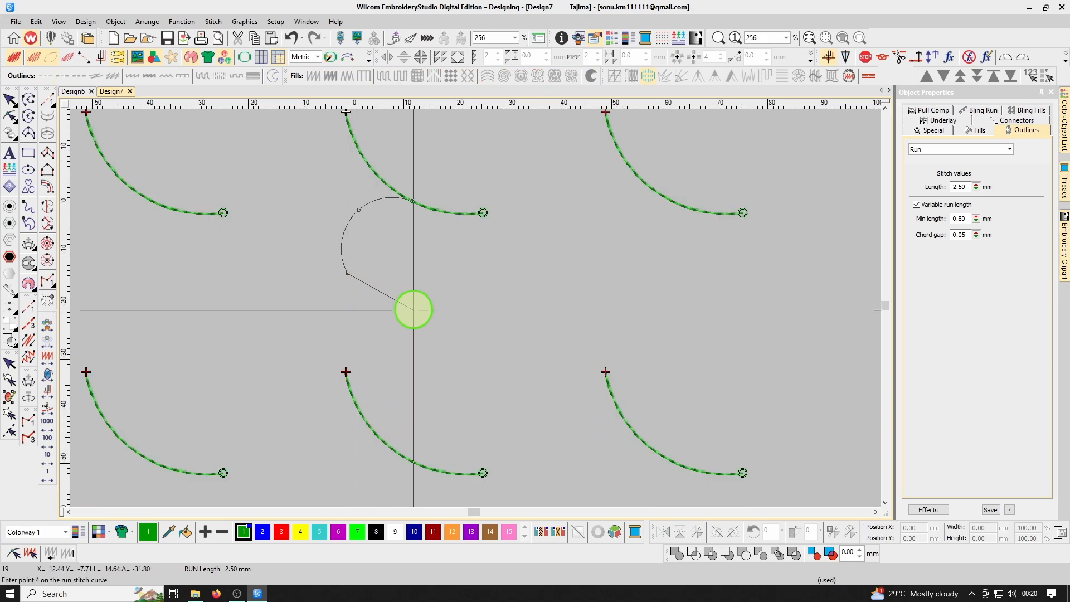
click(423, 289)
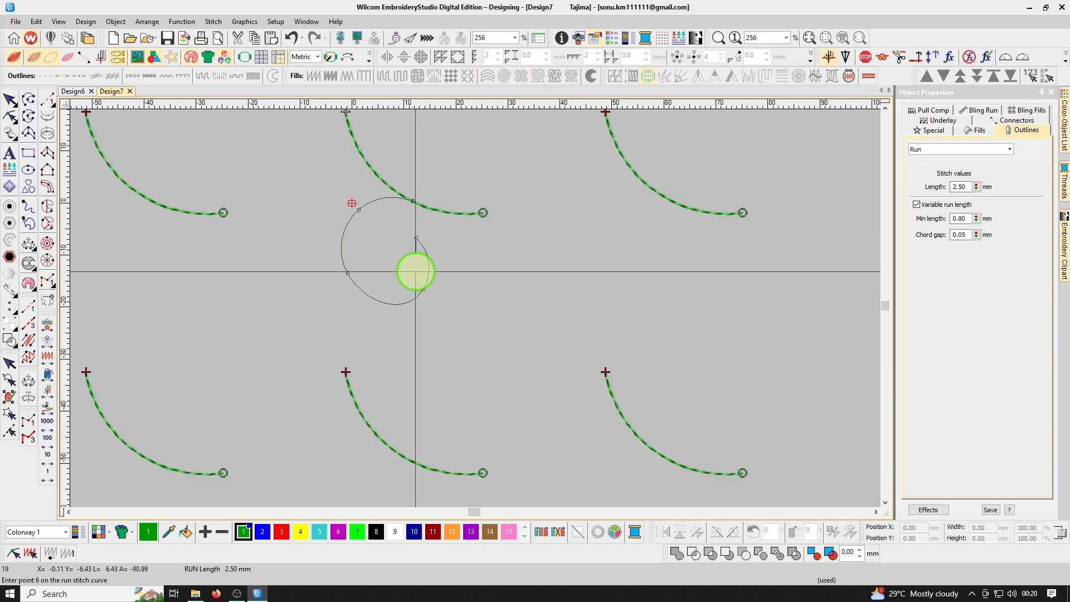
click(418, 266)
click(383, 266)
key(Return)
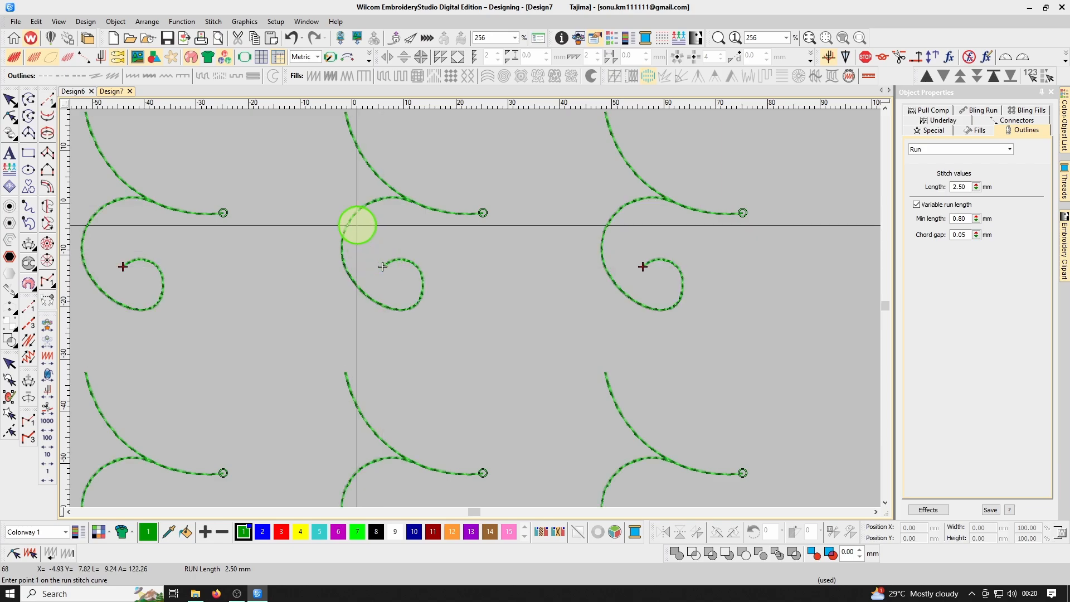
Step: Draw a run-stitch curl branching left from the outer edge of the central spiral, about 16 mm wide and 13 mm high
click(348, 221)
click(324, 174)
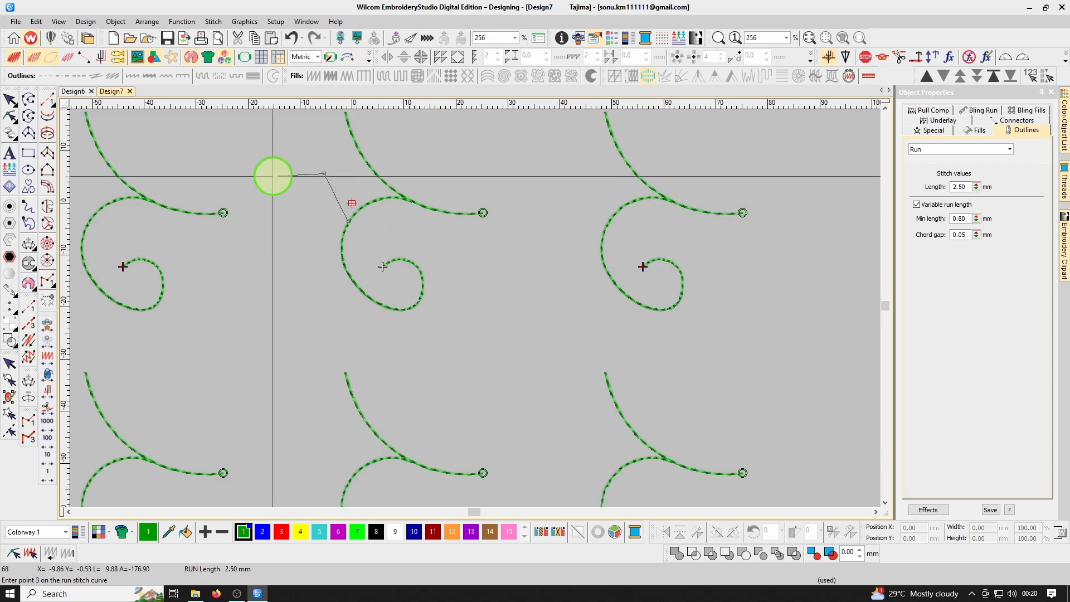
click(273, 177)
click(288, 228)
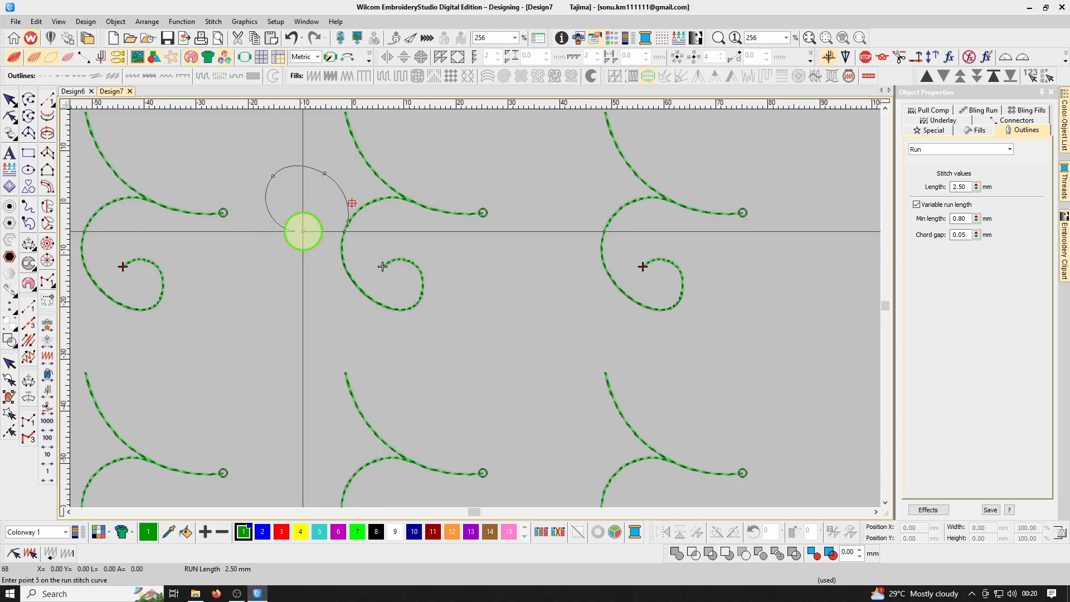
click(302, 231)
key(Return)
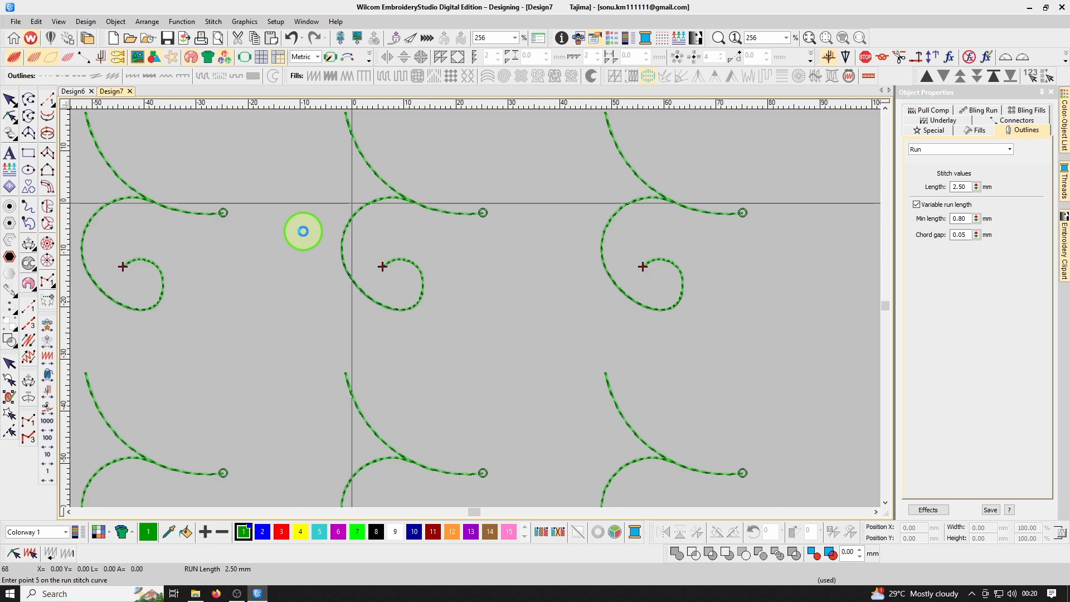
Step: Draw a six-point run-stitch curl from the stem's upper end, looping left and inward, about 25 mm wide and 14 mm high
scroll(315, 232, up, 3)
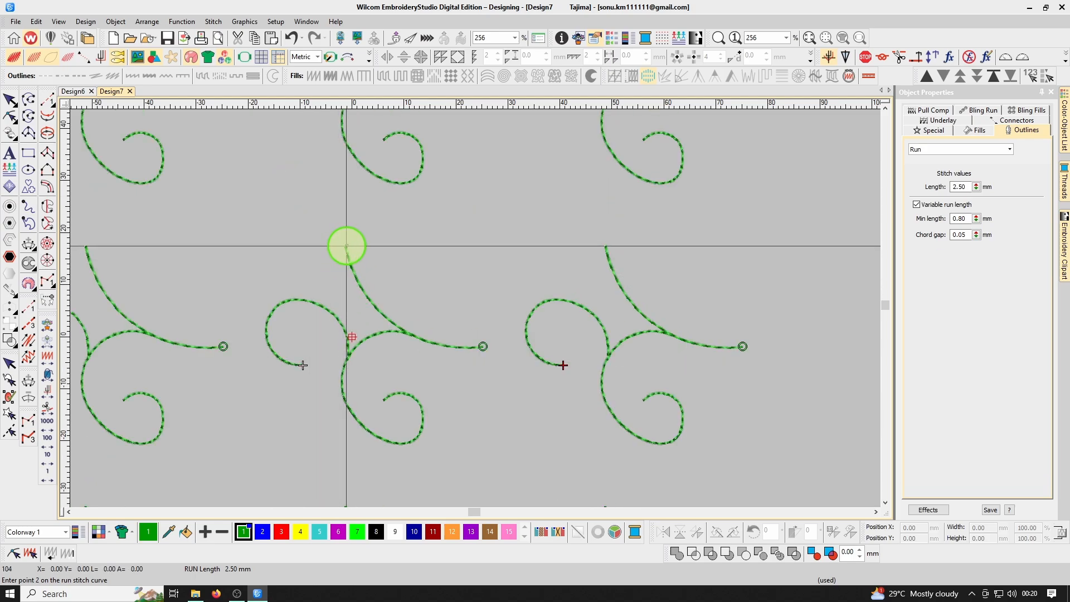
click(324, 196)
click(265, 195)
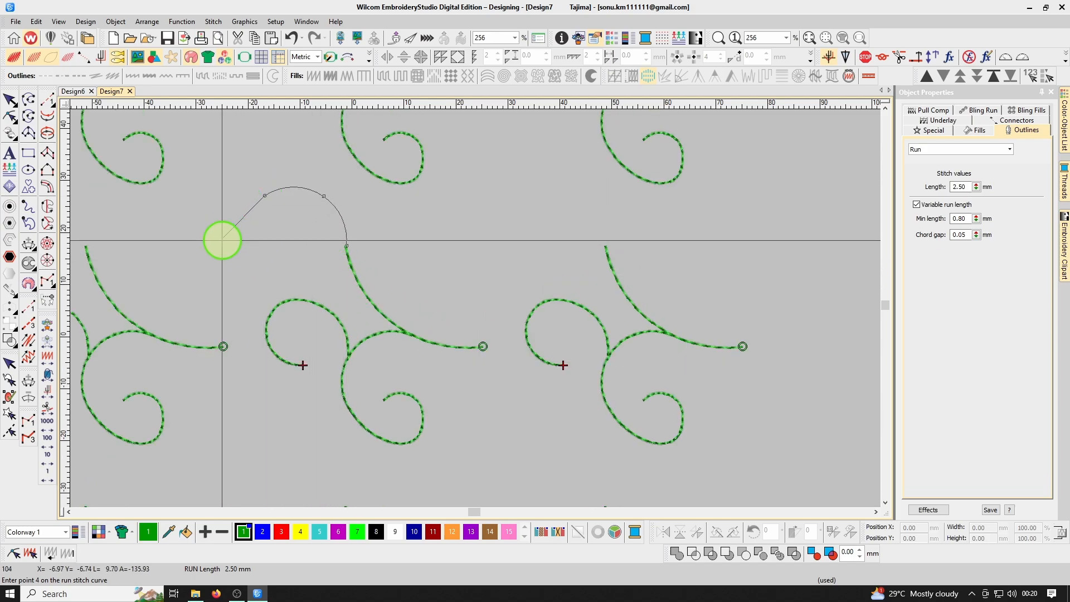
click(221, 246)
click(262, 260)
click(273, 218)
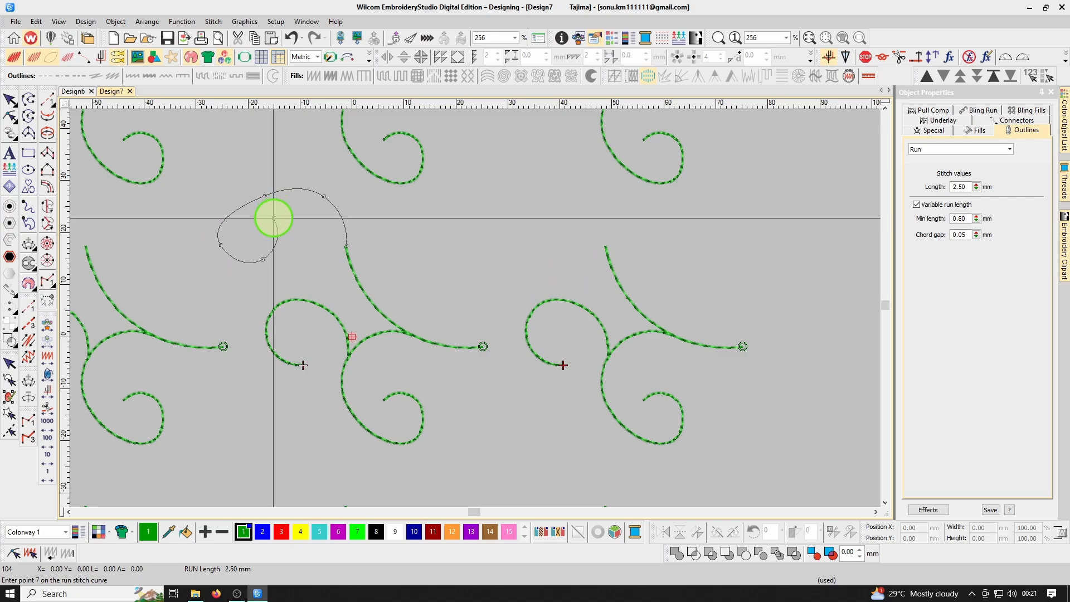
key(Return)
Step: Reshape the large upper curl by moving its upper-left node outward, making the curl rounder and about 16 mm high
key(h)
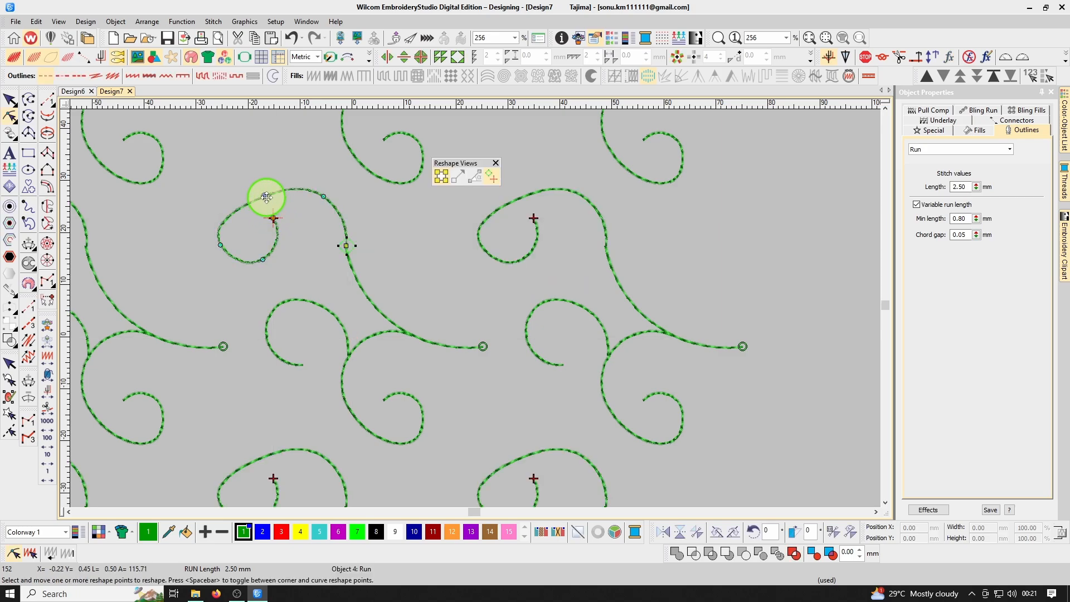
drag(255, 187, 251, 184)
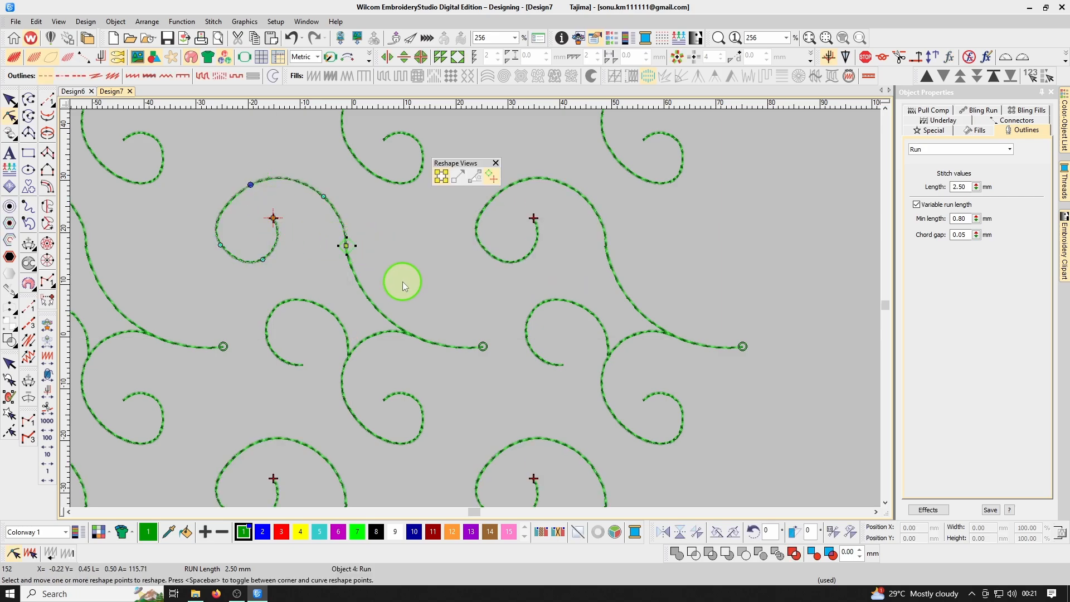
key(Escape)
Step: Draw a closed run-stitch leaf rising from the stem where the spiral branches off, about 8 mm wide and 20 mm high
key(space)
click(392, 322)
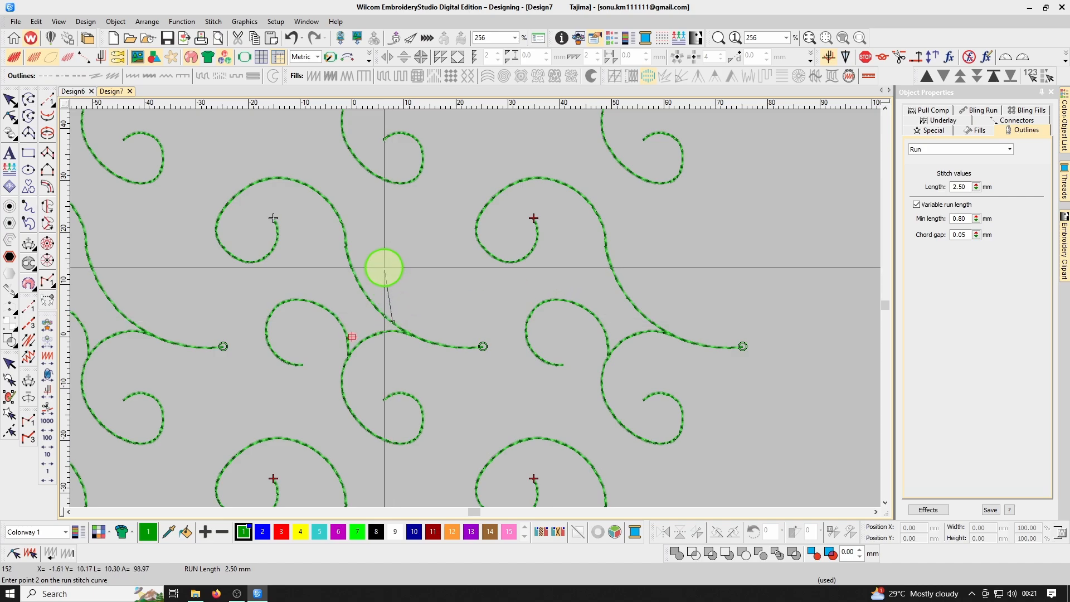
click(383, 267)
click(425, 225)
click(424, 260)
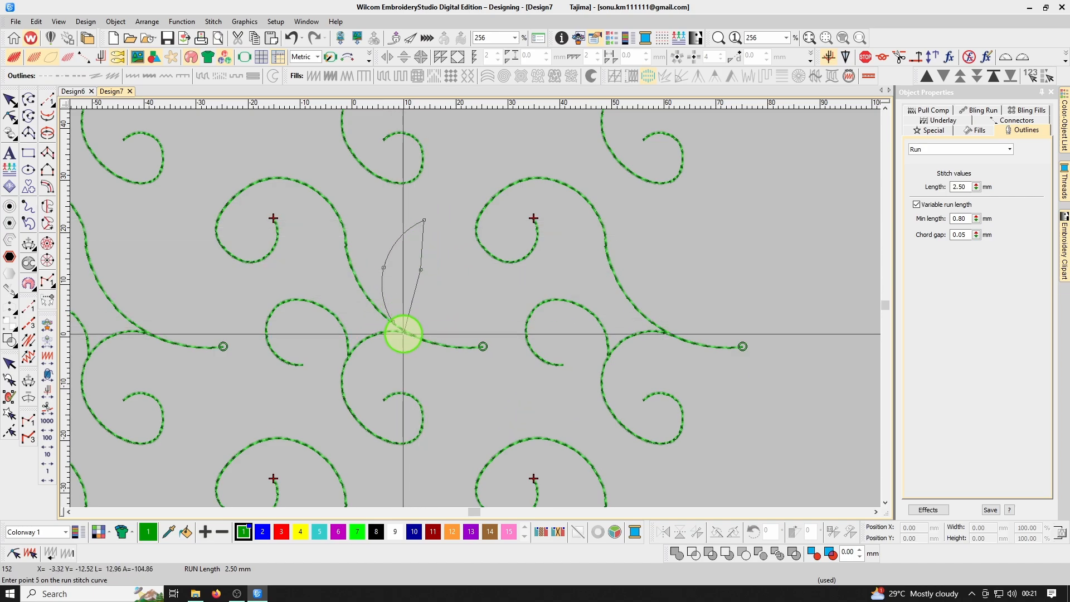
click(392, 322)
key(Return)
Step: Draw a three-point run-stitch curve joining the left curl to the neighbouring repeat's stem end, about 8.5 mm wide and 4.6 mm high
scroll(386, 288, down, 2)
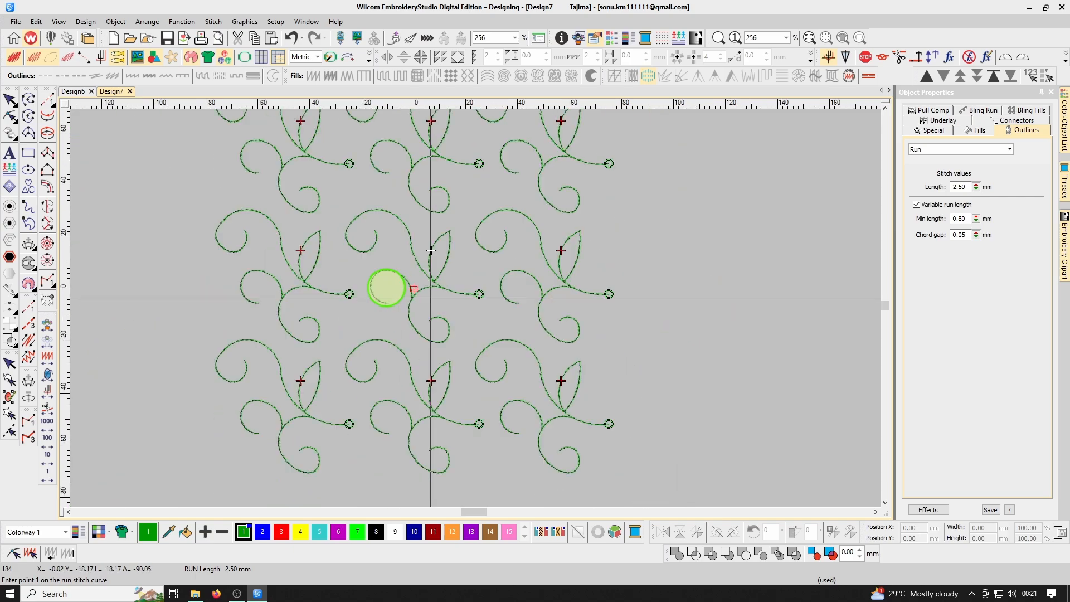
key(b)
drag(288, 208, 425, 344)
scroll(562, 291, down, 1)
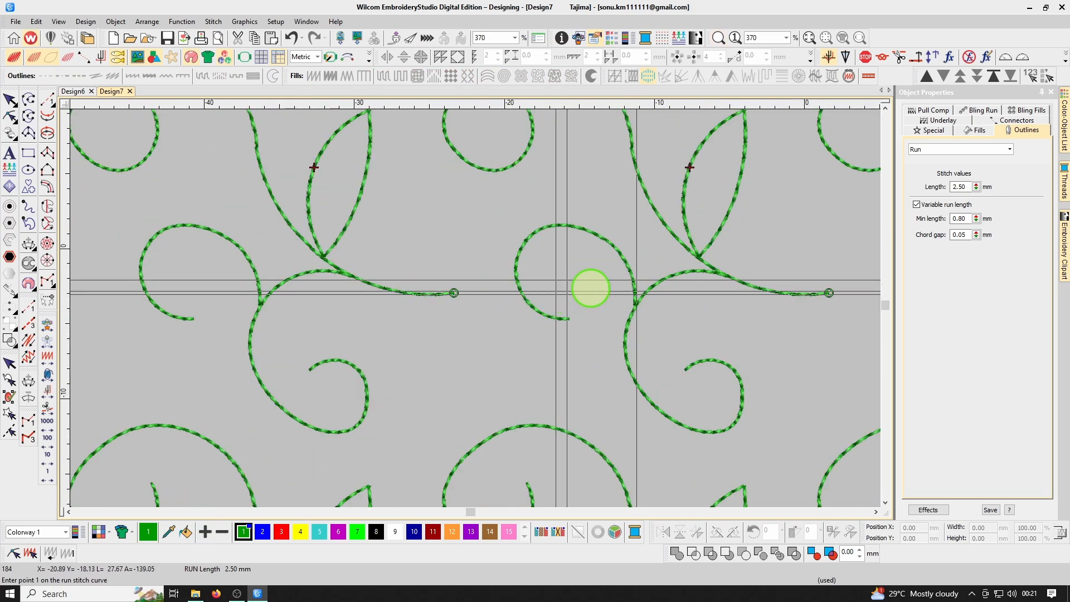
key(z)
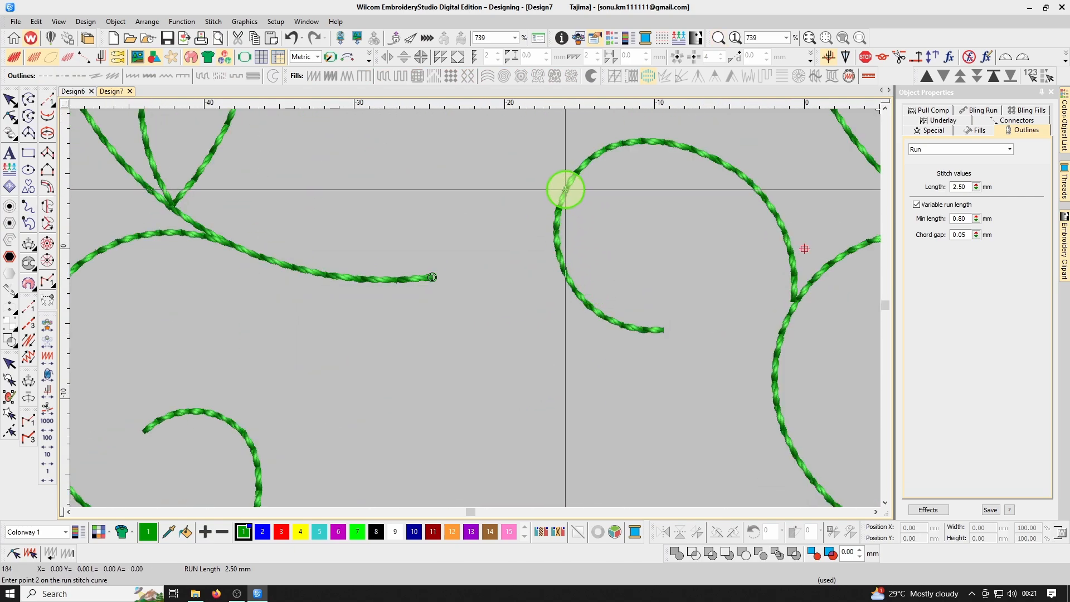
key(Escape)
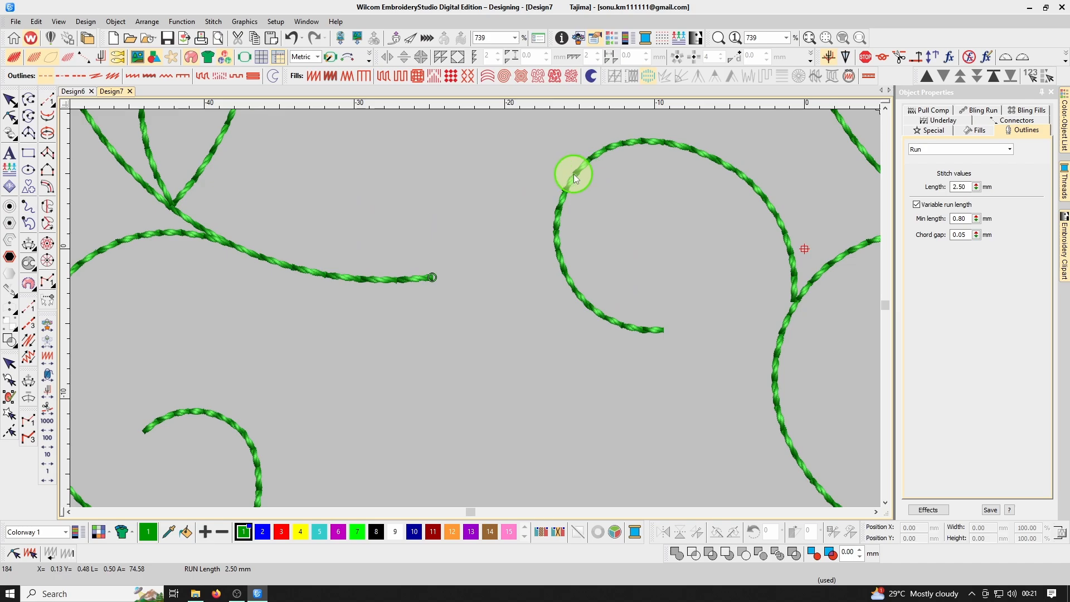
click(558, 208)
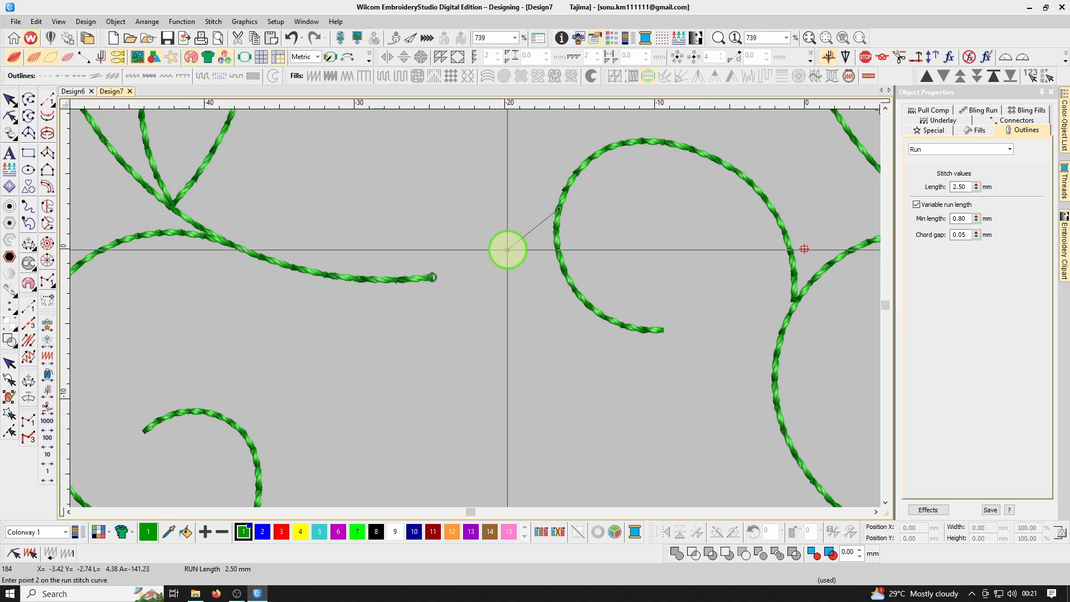
click(507, 250)
click(432, 277)
key(Return)
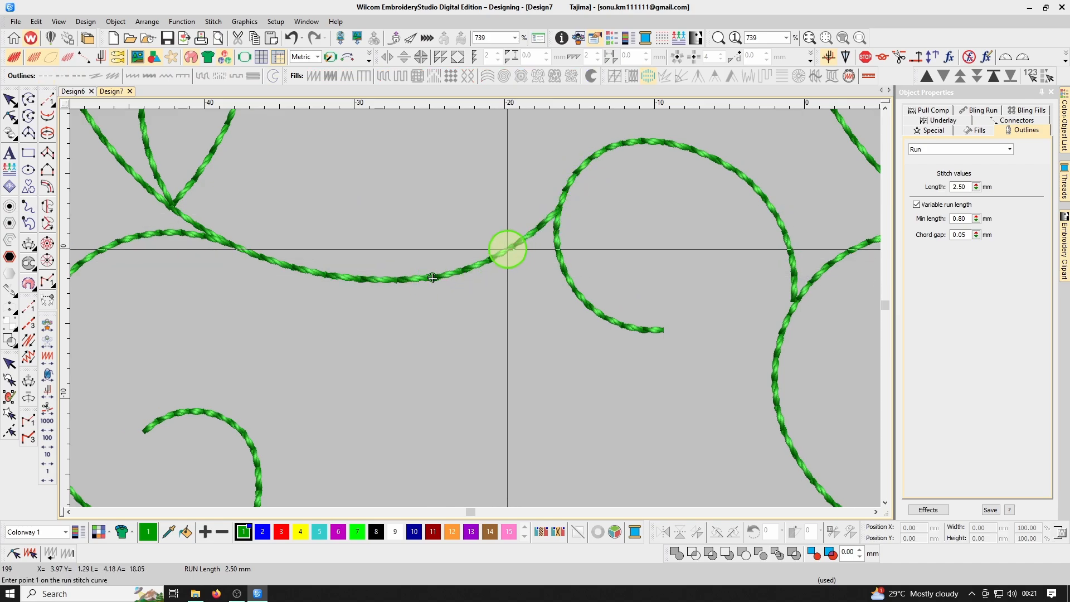
Step: Draw a run-stitch connector from the large upper curl to the spiral of the repeat above, about 3 mm wide and 13 mm high
scroll(433, 277, down, 5)
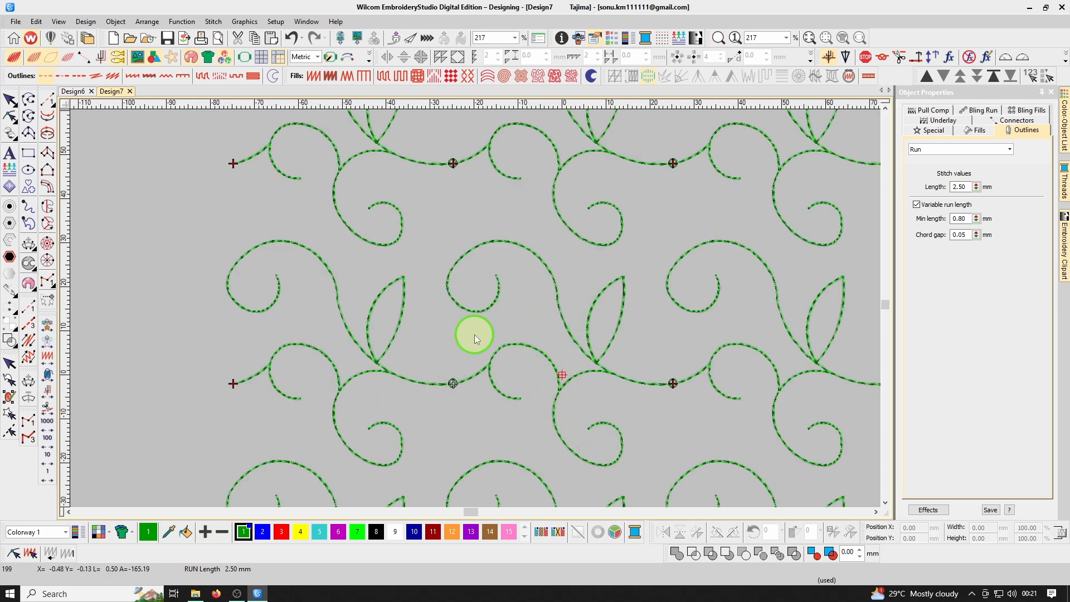
drag(543, 288, 485, 175)
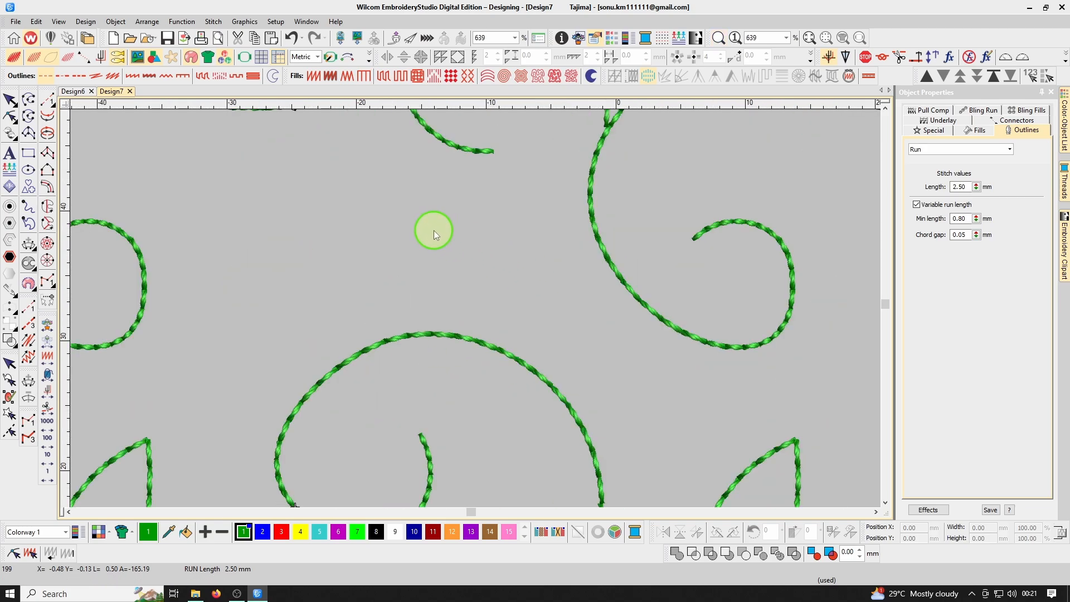
key(shift+z)
key(shift+z)
key(z)
key(space)
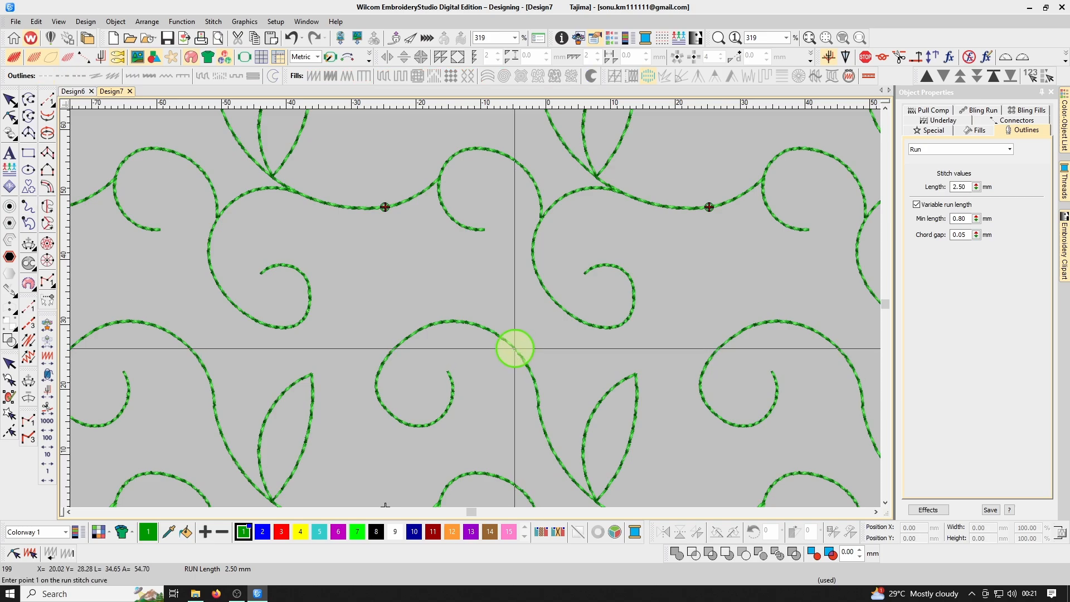
right_click(514, 349)
right_click(531, 313)
right_click(535, 262)
key(Return)
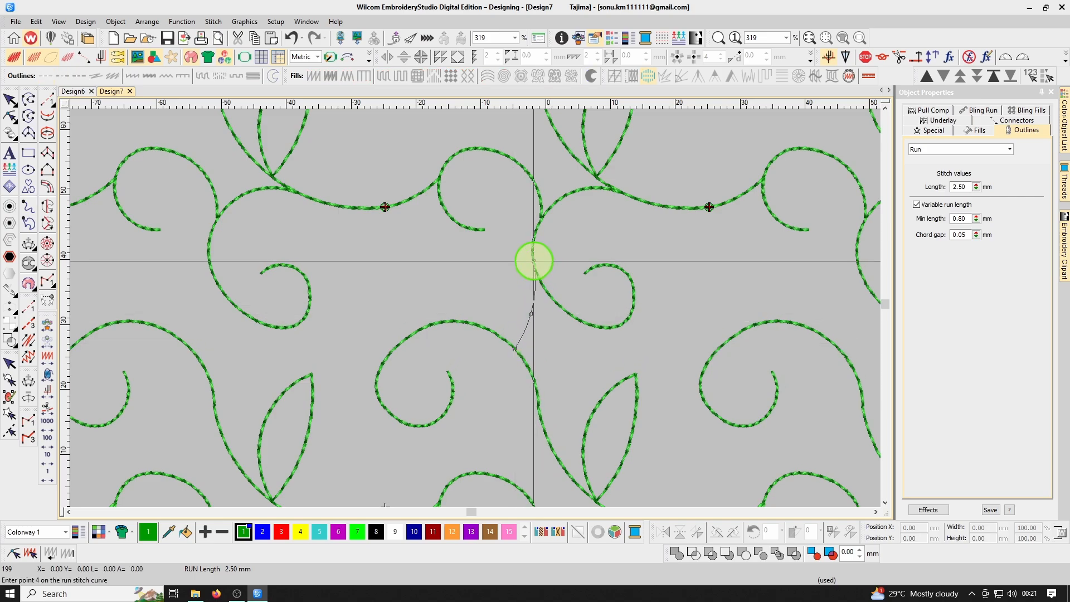
Step: Hide the design repeats to view the single motif, and show the 3 by 3 repeats at 50 mm spacing again
key(shift+z)
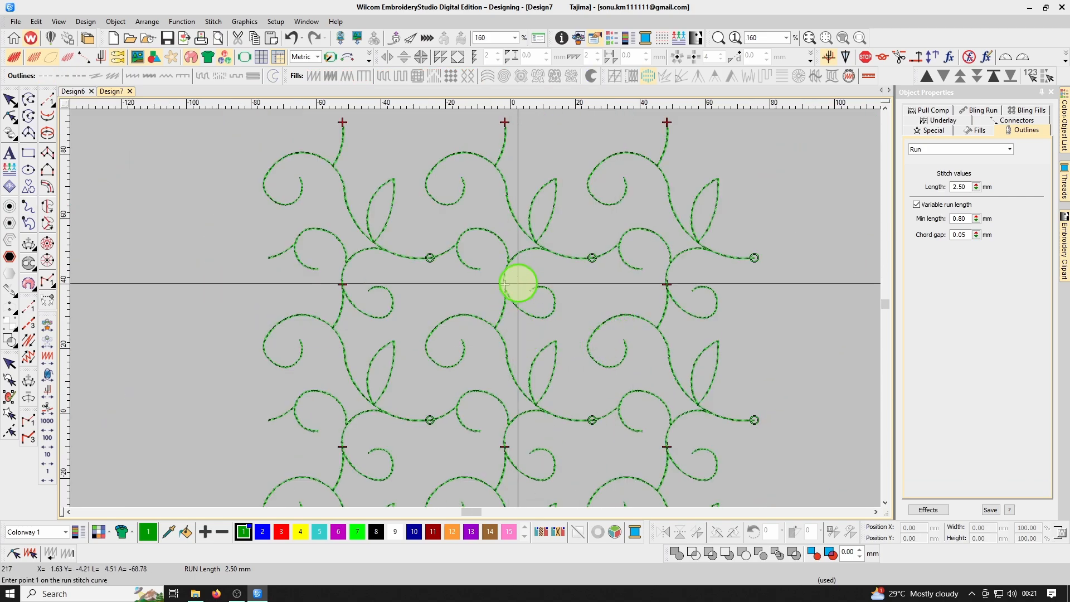
key(z)
scroll(443, 325, down, 1)
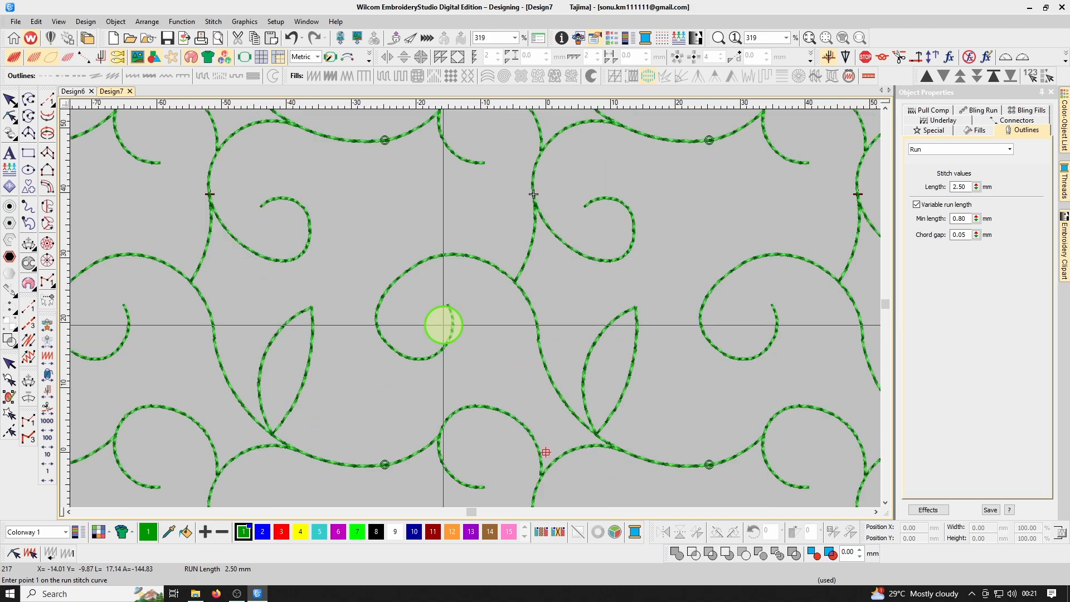
key(ctrl+r)
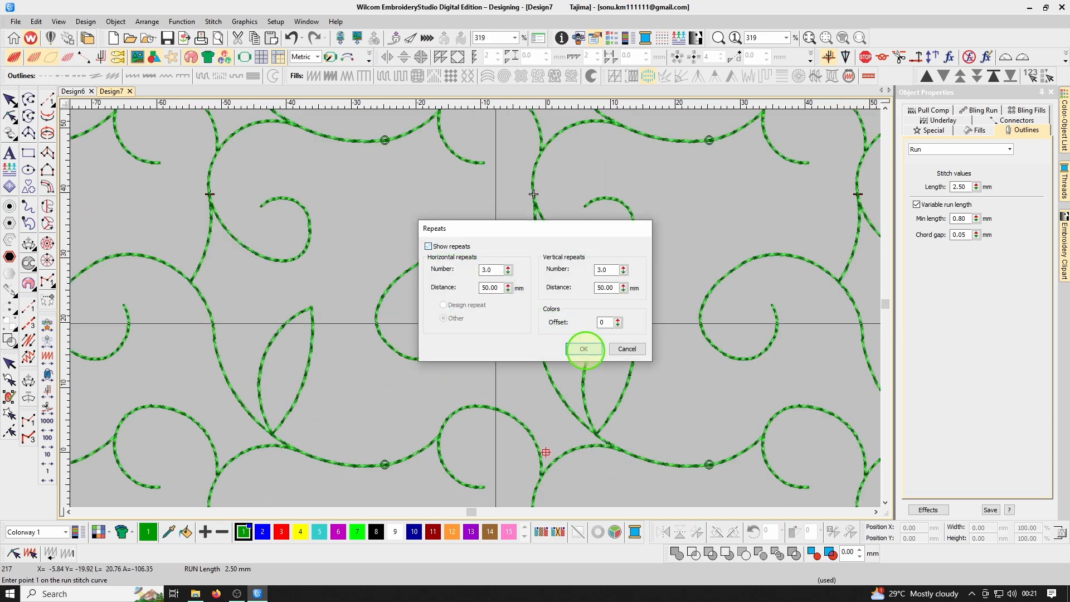
click(583, 349)
key(shift+z)
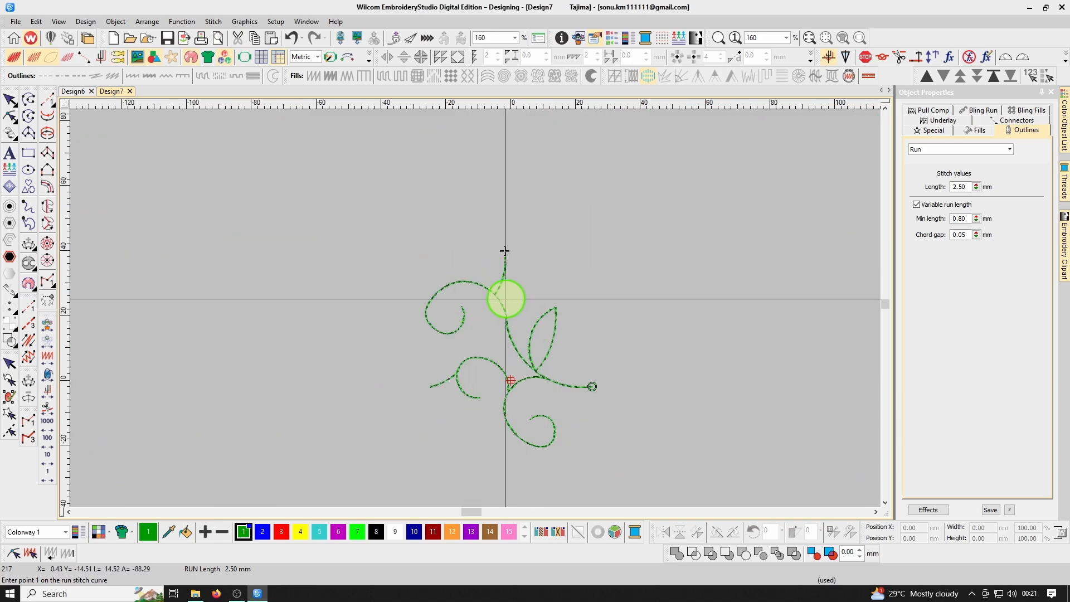
key(ctrl+r)
key(space)
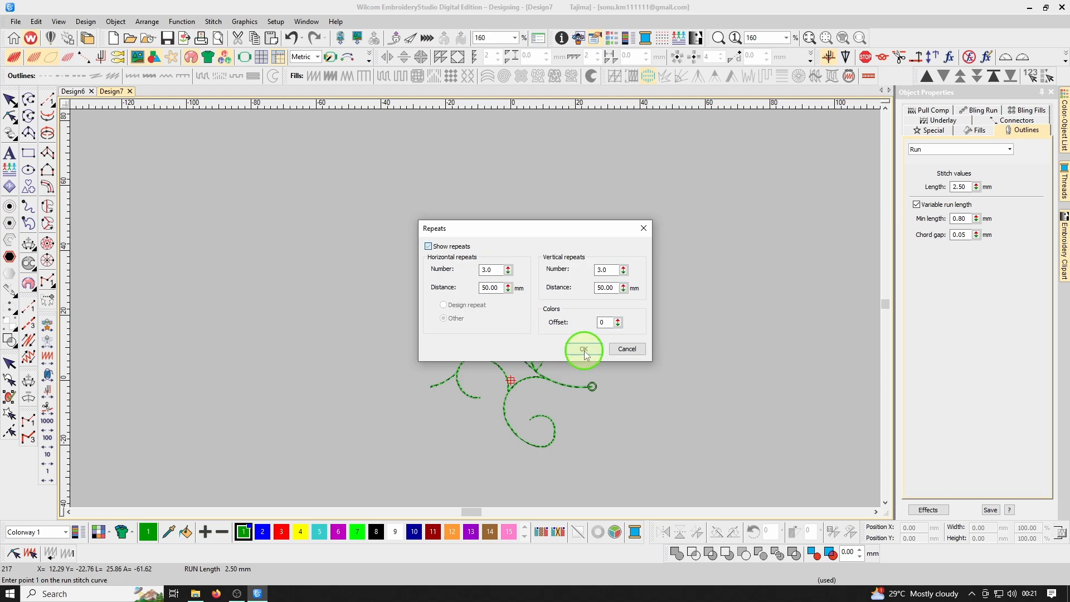
click(584, 350)
scroll(525, 307, down, 2)
key(z)
key(Escape)
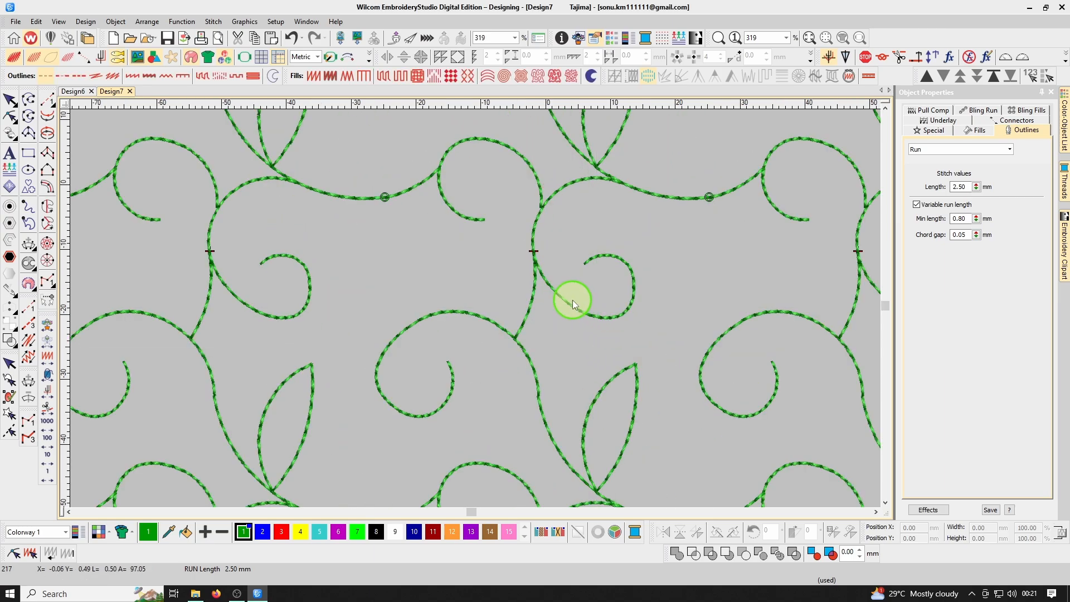
Step: Draw a run-stitch branch from the top of the large upper curl up into the empty left area, about 11 mm wide and 12 mm high
scroll(426, 278, up, 4)
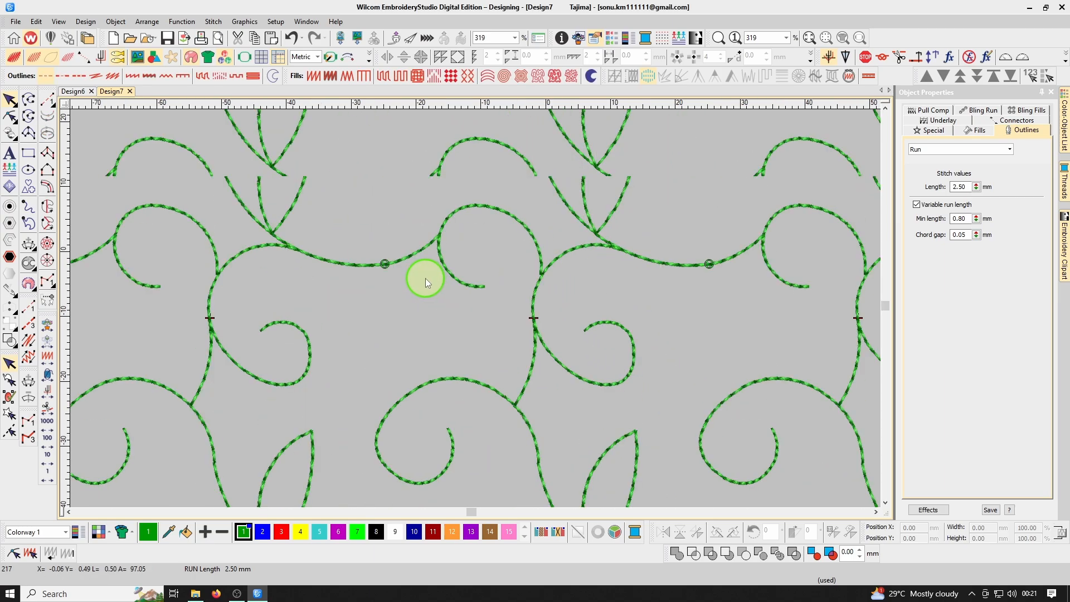
key(space)
click(430, 259)
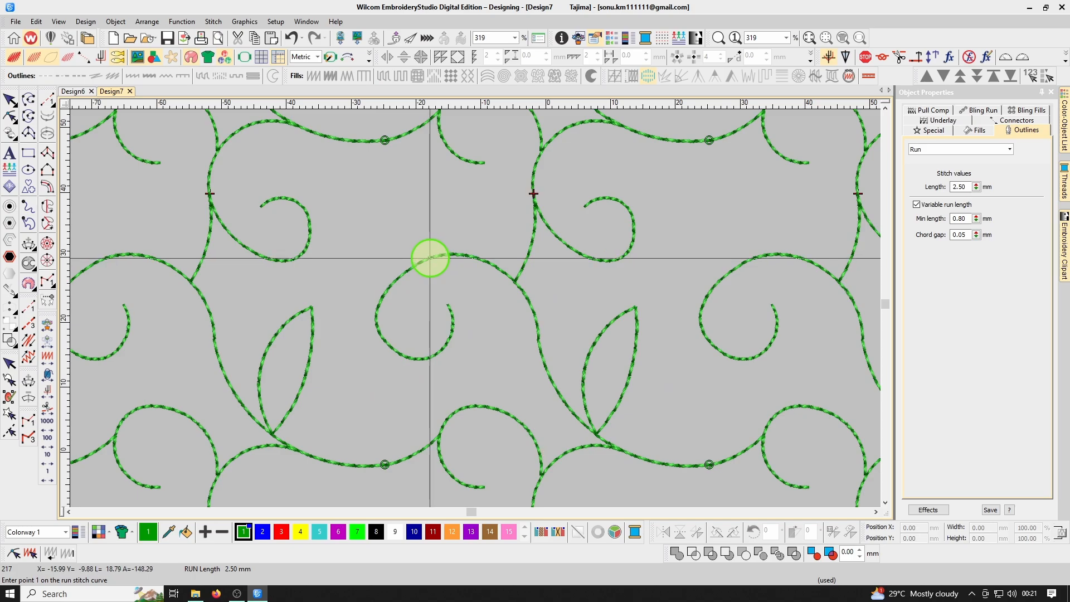
click(389, 239)
click(358, 183)
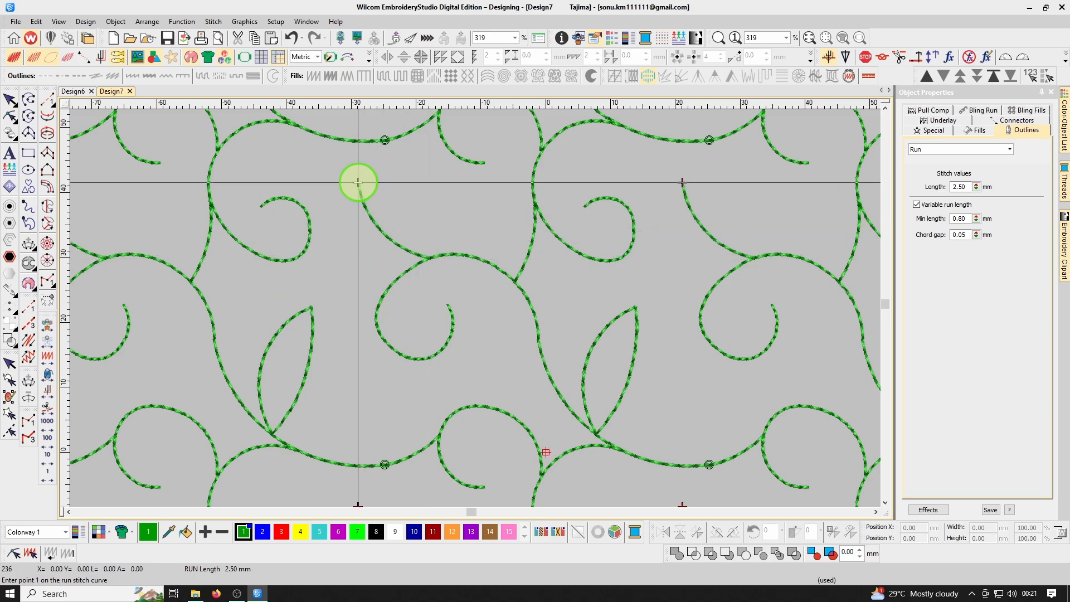
Step: Select all objects of the base motif and examine how they join and fill the surrounding repeats
key(shift+z)
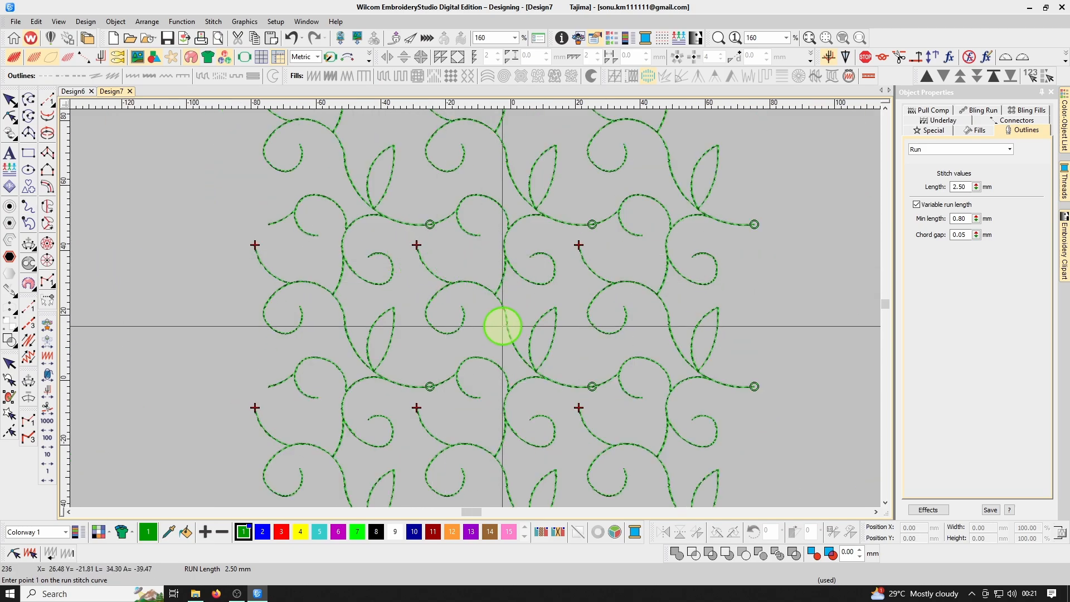
scroll(557, 307, up, 2)
key(shift+z)
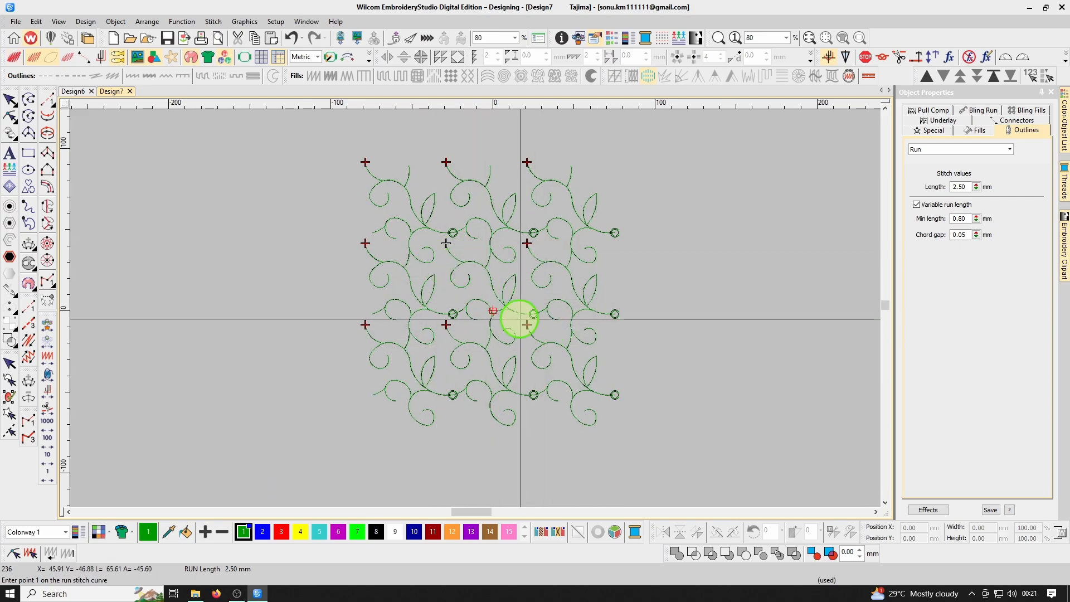
key(ctrl+a)
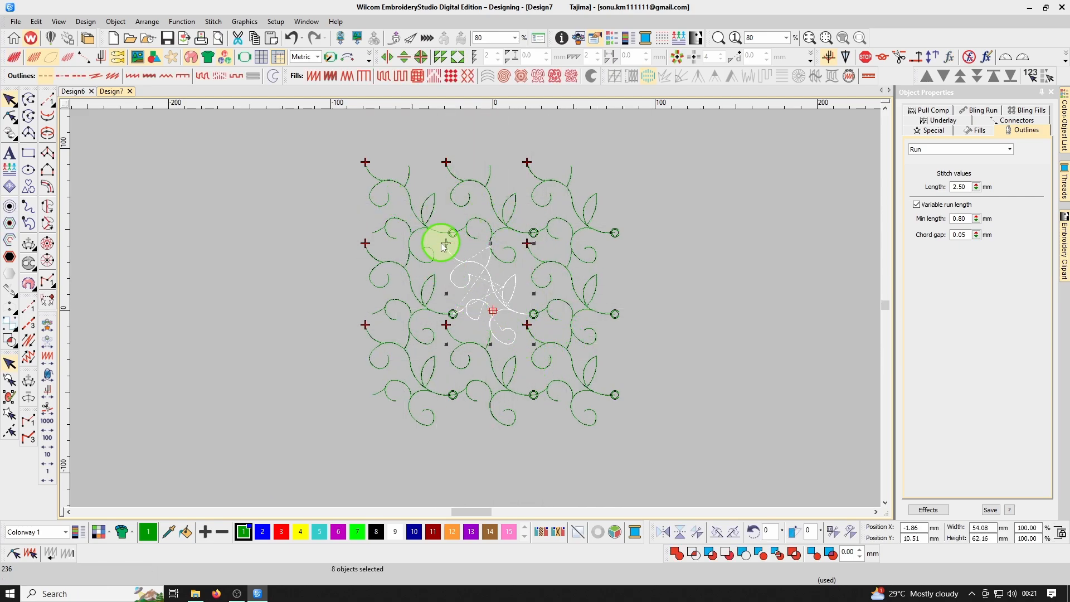
key(z)
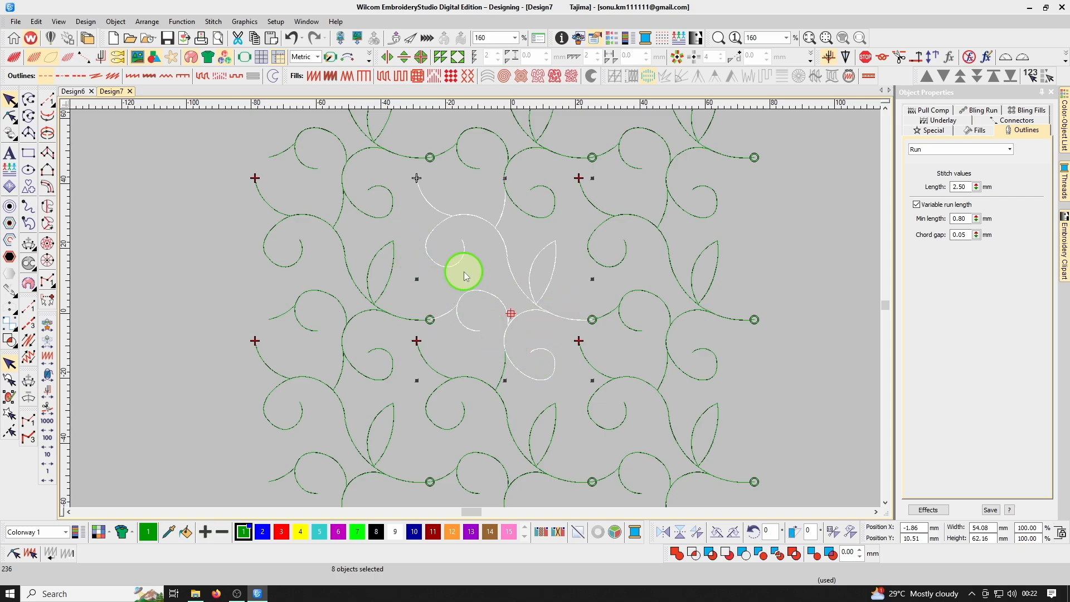
key(b)
drag(467, 290, 565, 417)
key(shift+z)
key(shift+z)
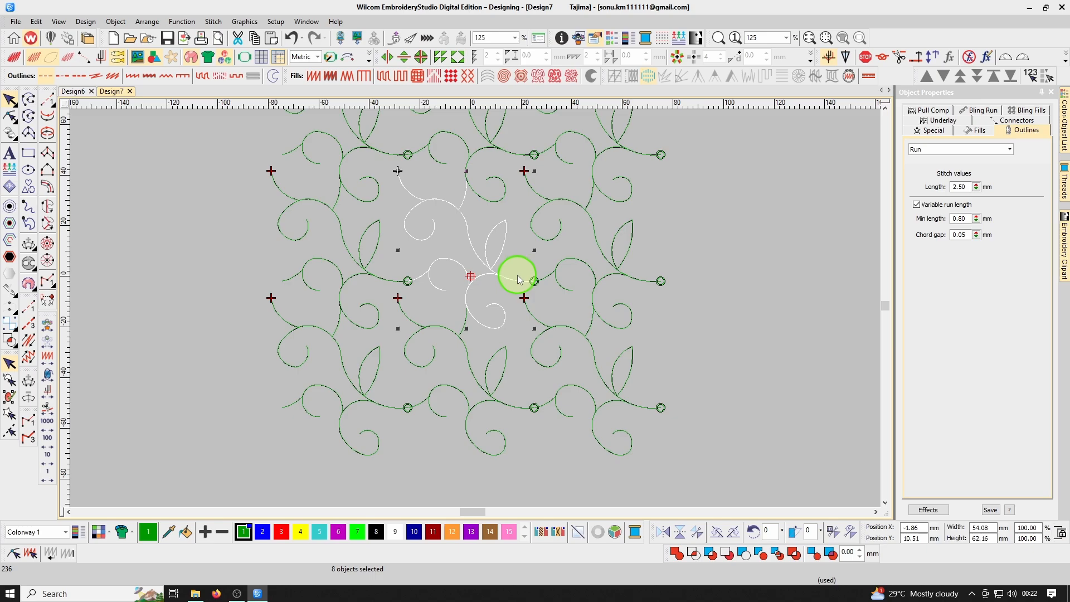
scroll(477, 250, up, 2)
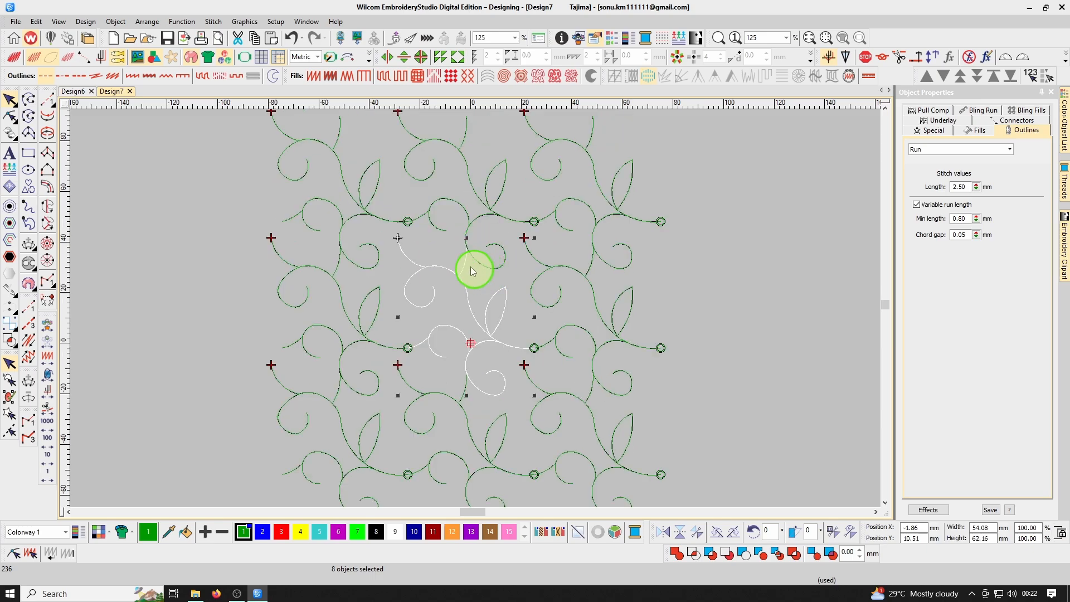
Step: Set the color offset of the 3 by 3 design repeats to 1 to distinguish them from the base motif
double_click(471, 272)
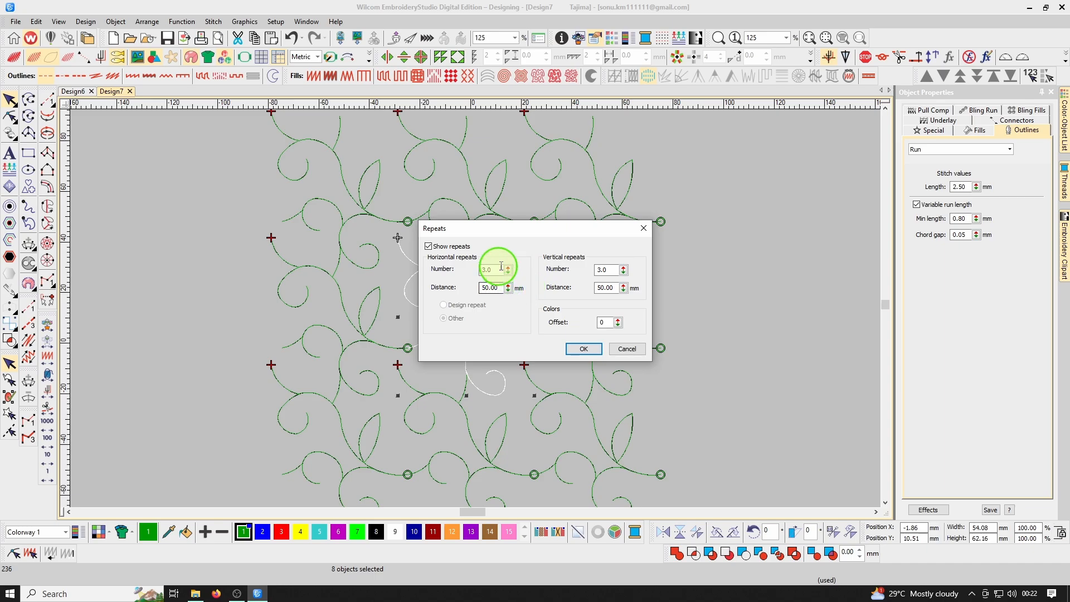
drag(523, 249, 636, 240)
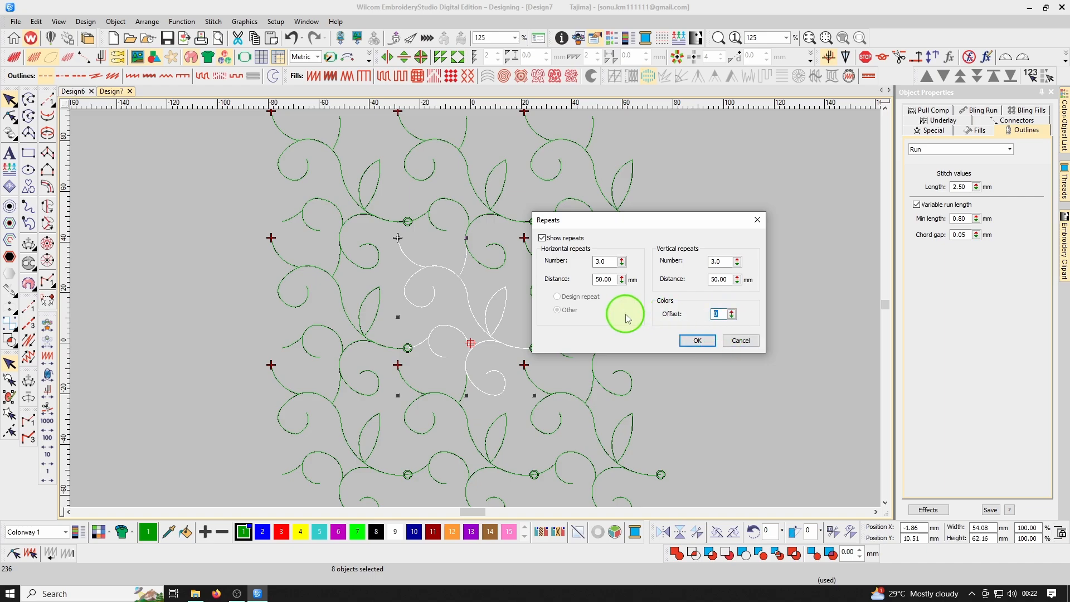
click(709, 342)
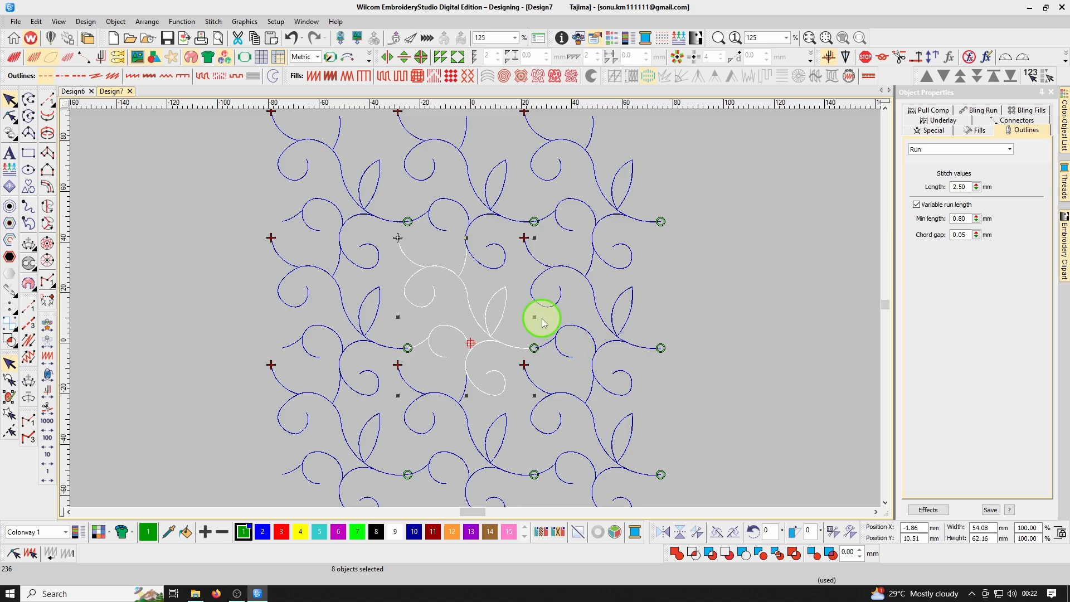
key(Escape)
key(z)
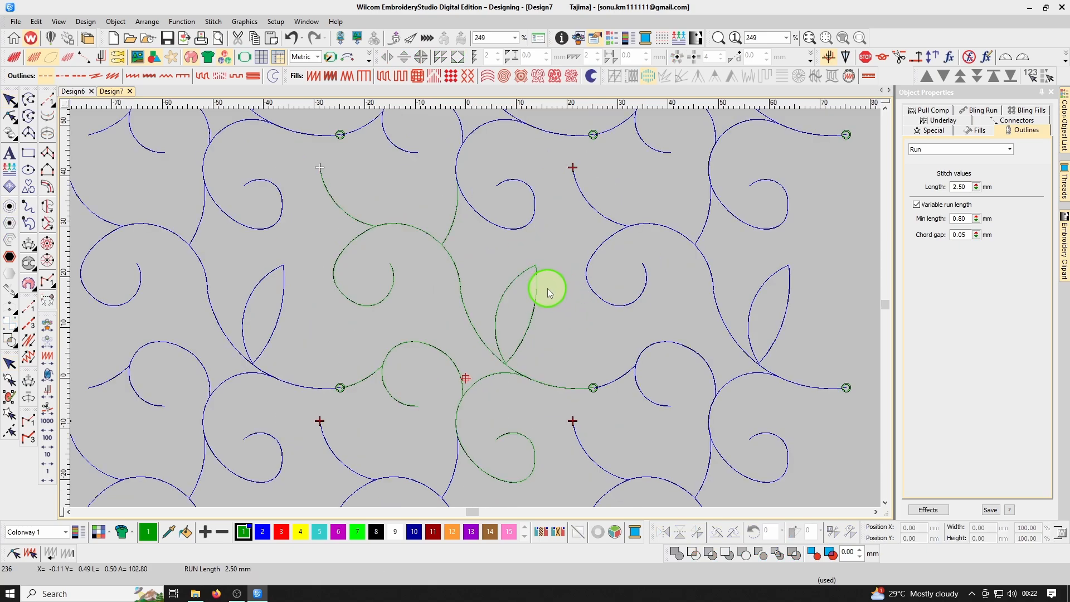
key(shift+z)
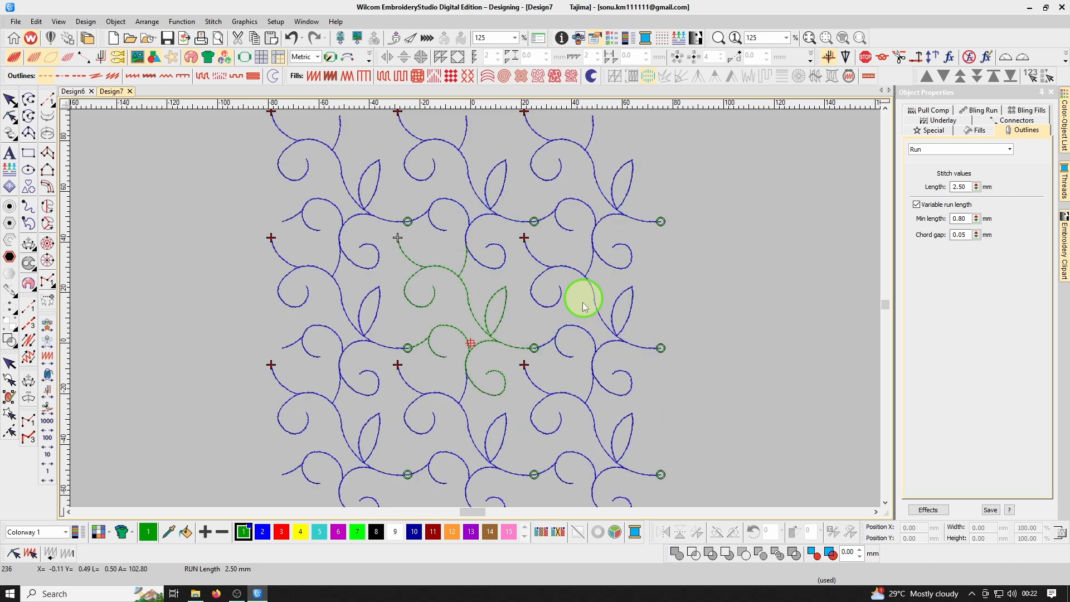
Step: Reshape the base motif's lower curl by bulging its left side outward and adding a bottom curve point pulled slightly up
key(z)
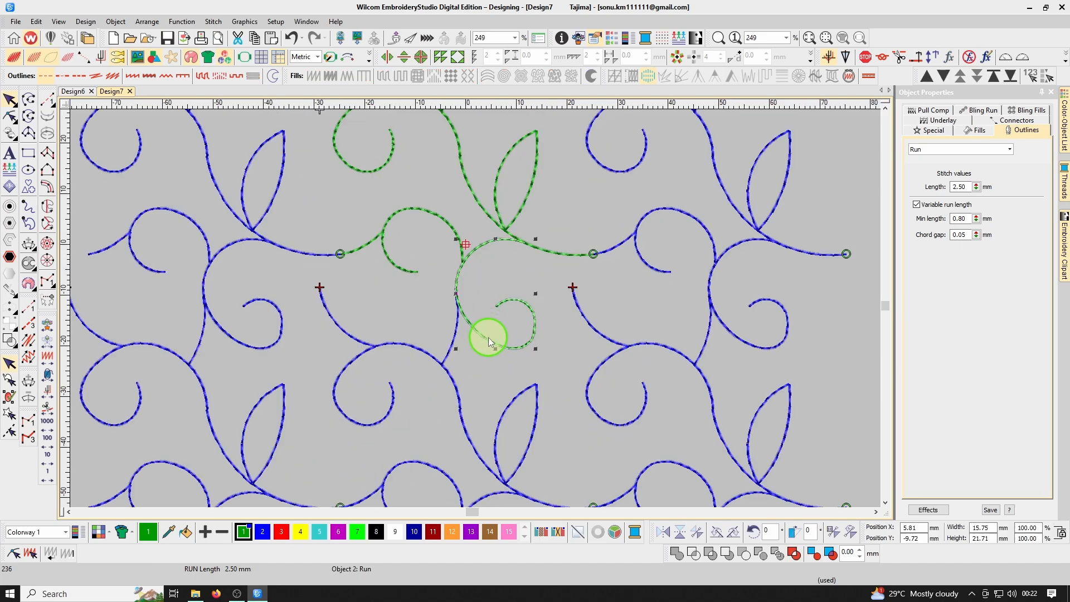
key(h)
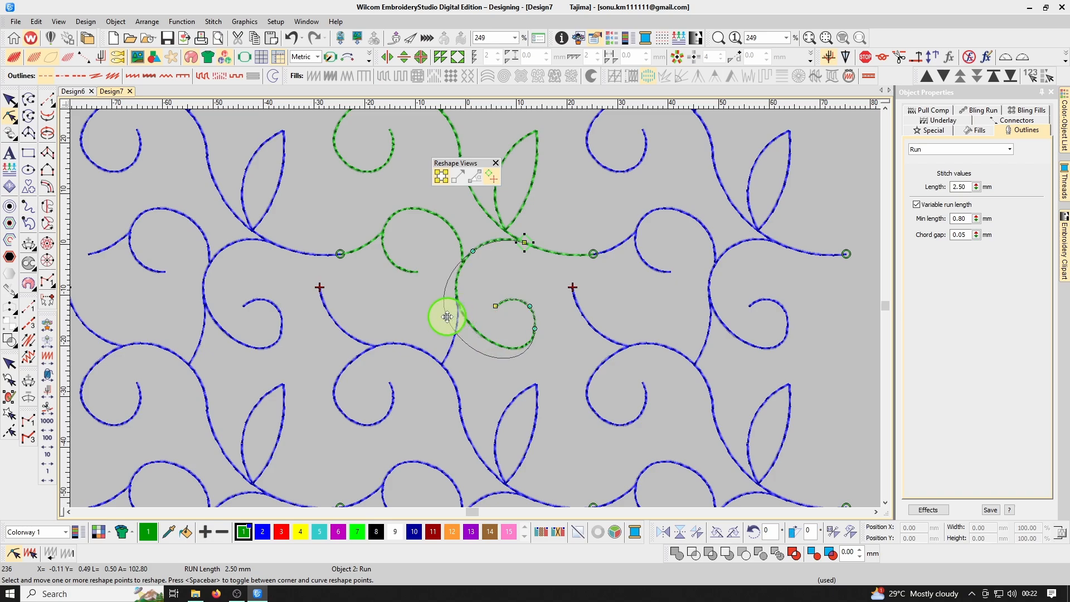
drag(447, 317, 446, 317)
right_click(499, 356)
drag(499, 357, 498, 351)
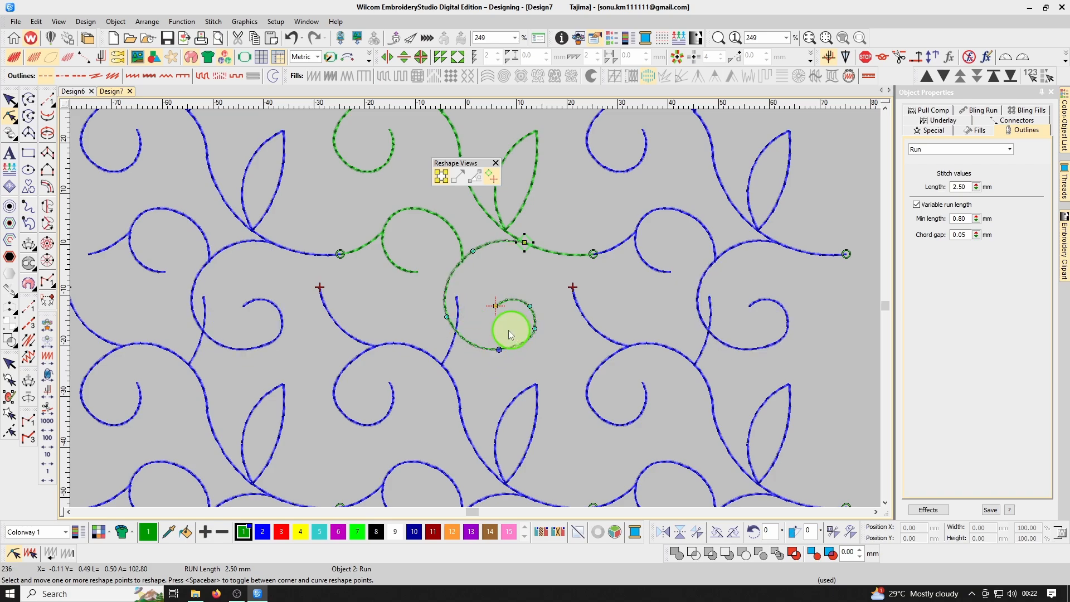
key(Escape)
scroll(458, 328, up, 3)
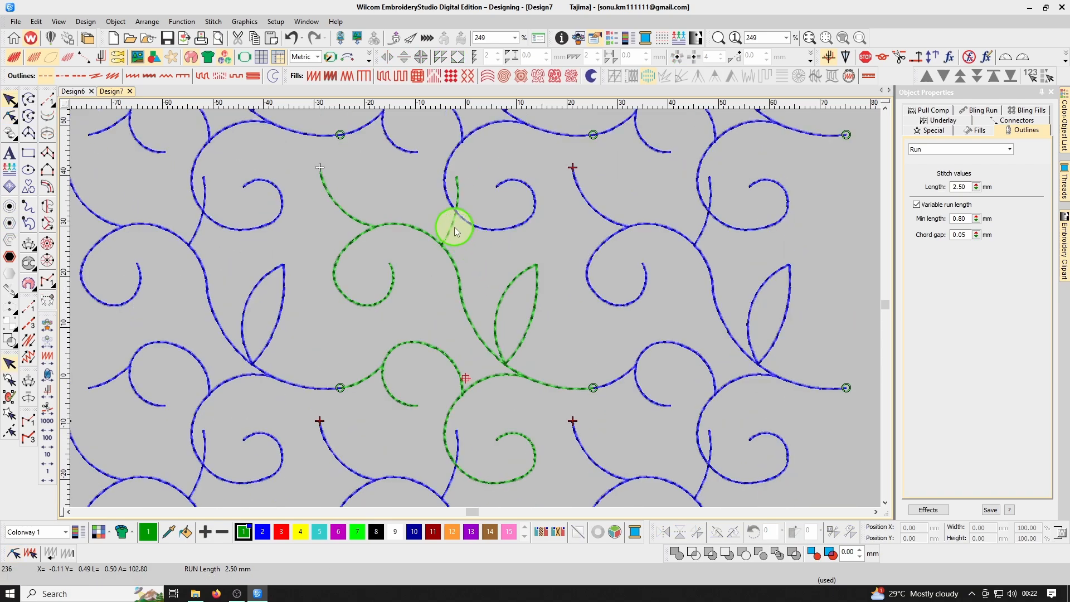
key(shift+z)
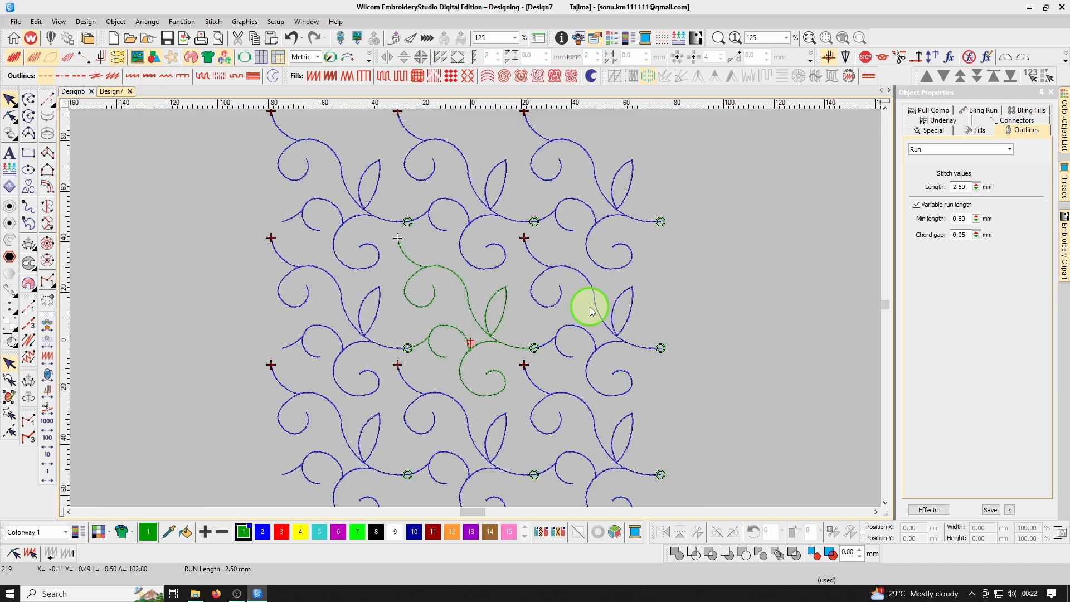
scroll(532, 296, down, 2)
scroll(496, 220, up, 2)
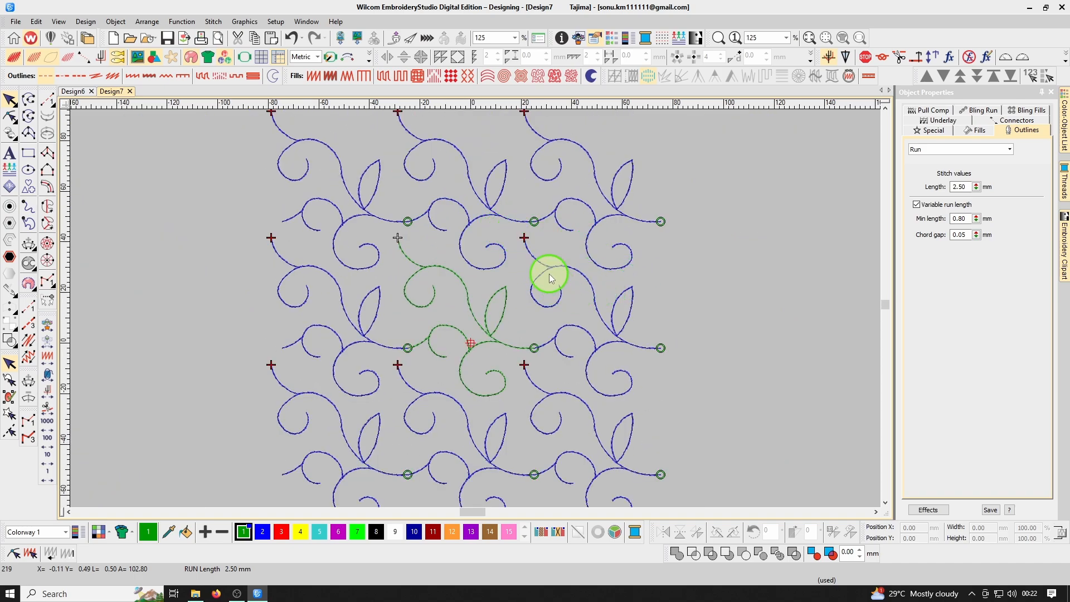
Step: Hide the design repeats and group all objects of the base motif
key(alt+r)
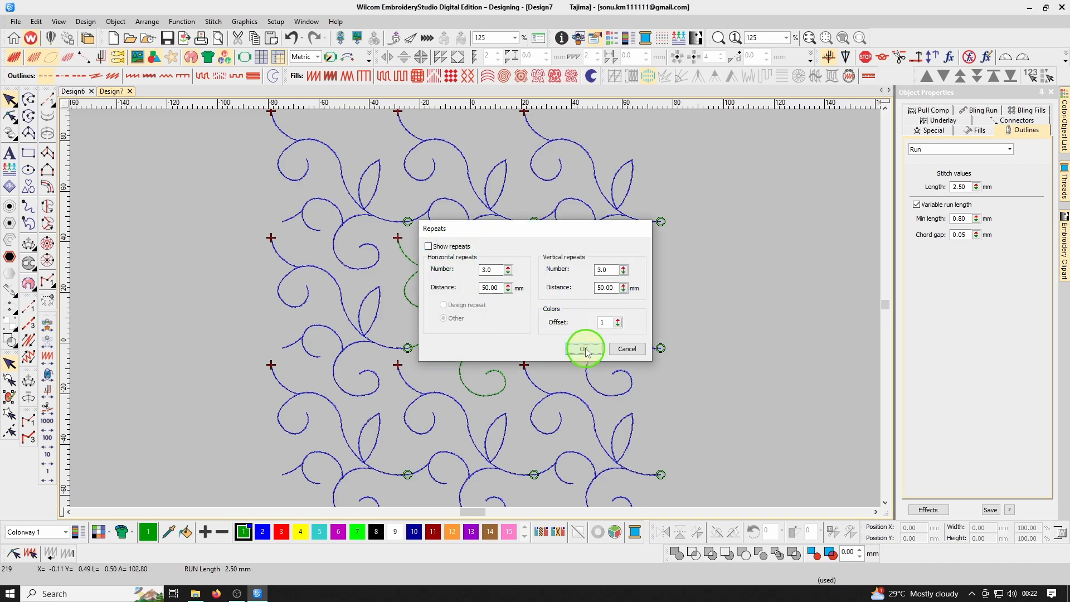
click(584, 349)
key(shift+z)
drag(575, 409, 575, 410)
key(z)
key(ctrl+g)
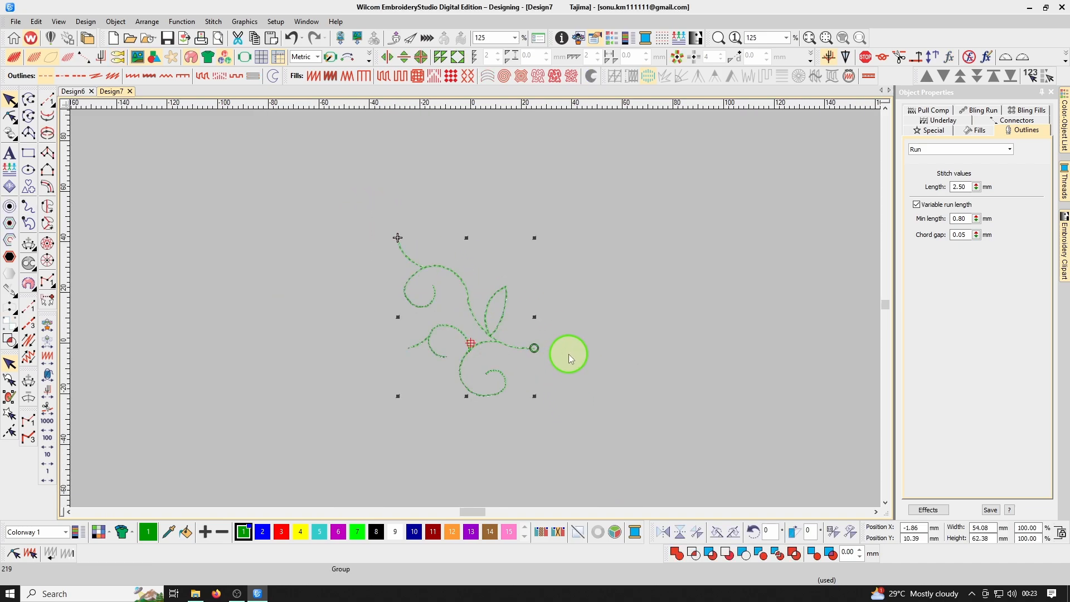
key(Escape)
key(z)
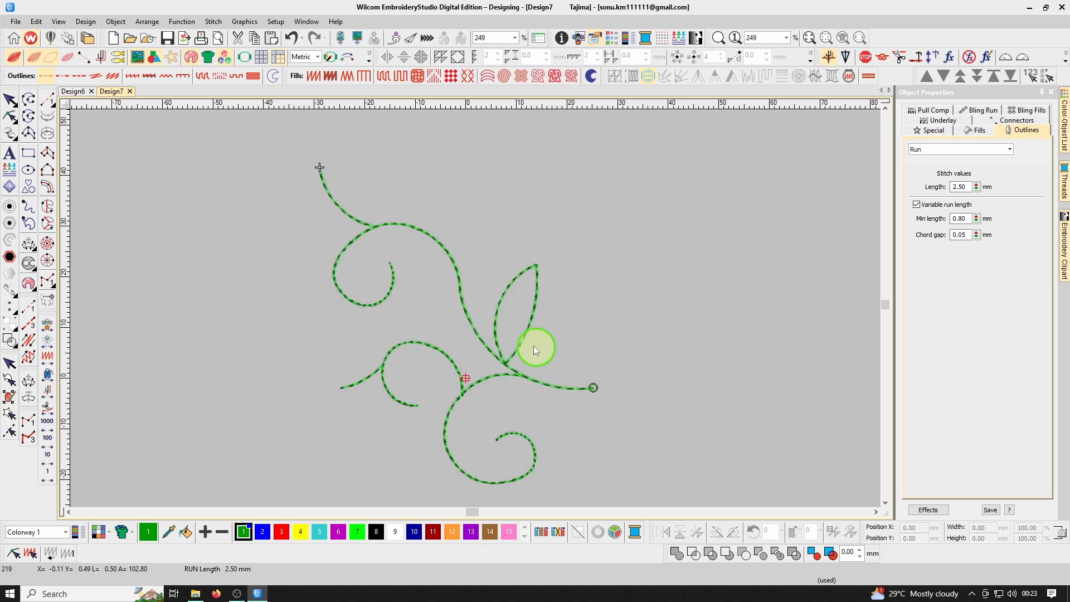
Step: Show the 3 by 3 repeats again for the grouped motif, with 50 mm spacing and color offset 1
click(460, 283)
key(shift+z)
key(z)
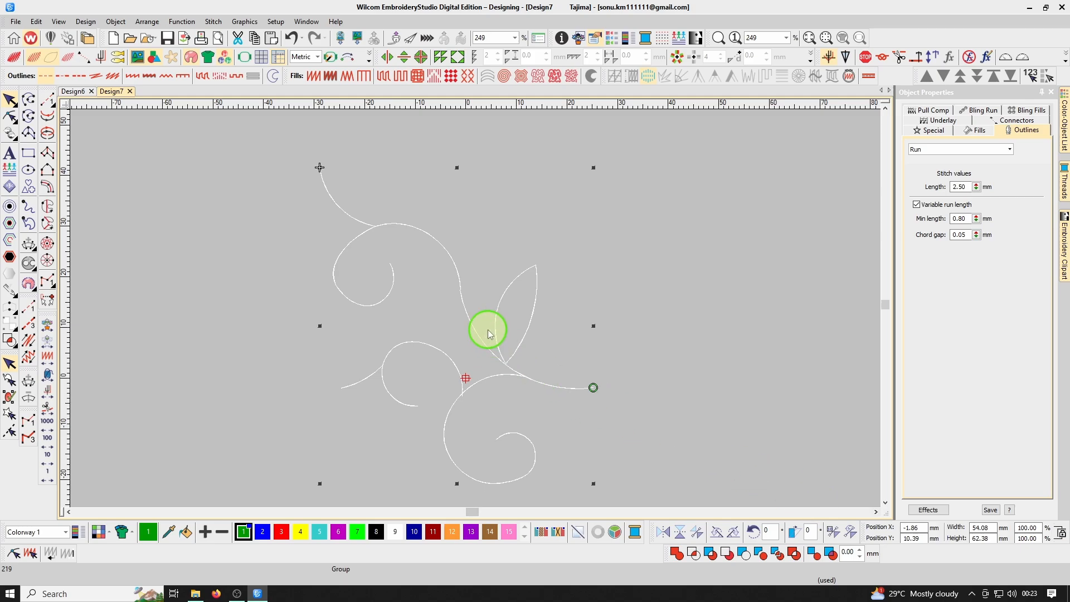
key(ctrl+r)
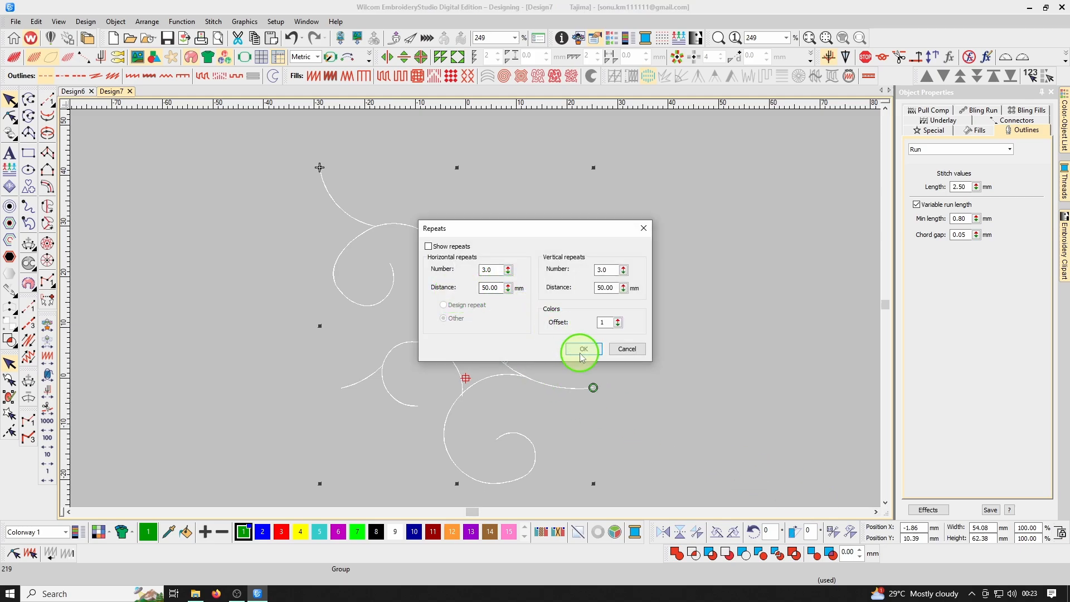
click(579, 350)
key(shift+z)
key(b)
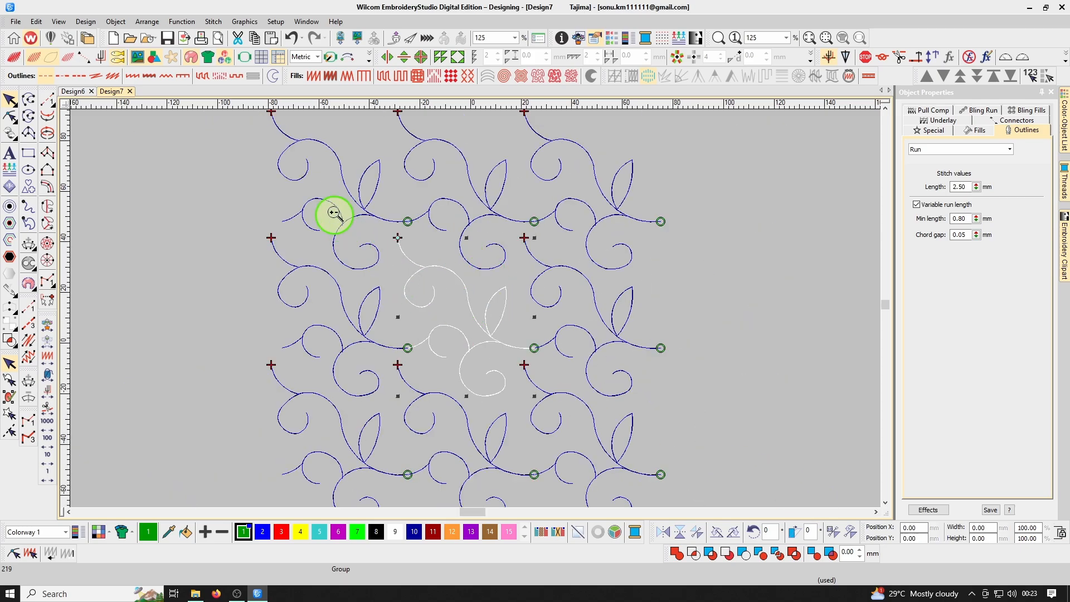
drag(335, 214, 478, 380)
key(shift+z)
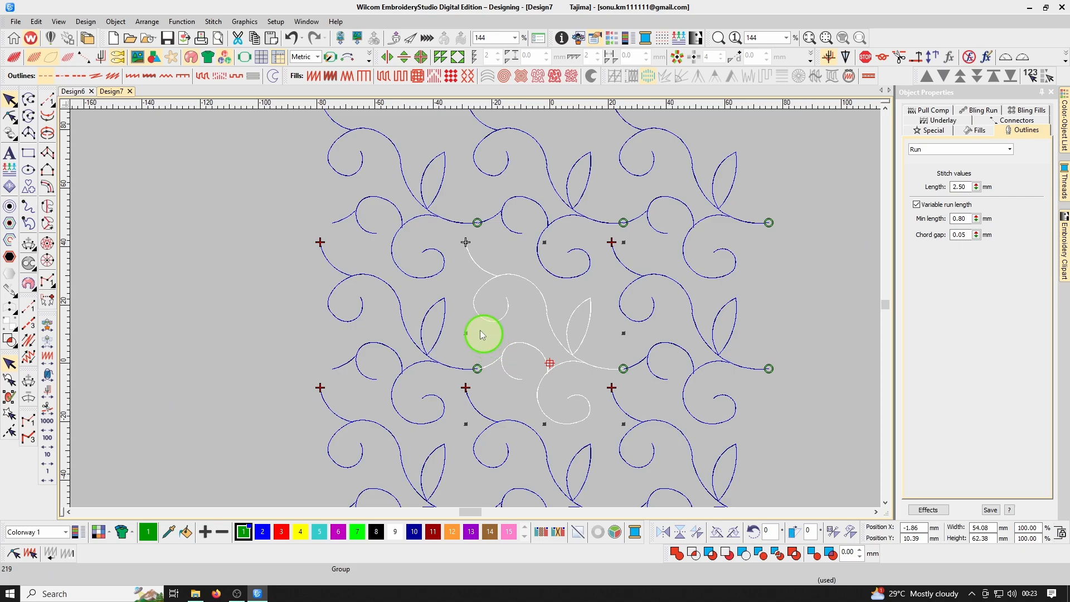
Step: Place a duplicate of the motif group to the left, roughly over the neighbouring repeat at X -49 mm
key(z)
drag(473, 256, 199, 306)
scroll(418, 358, up, 3)
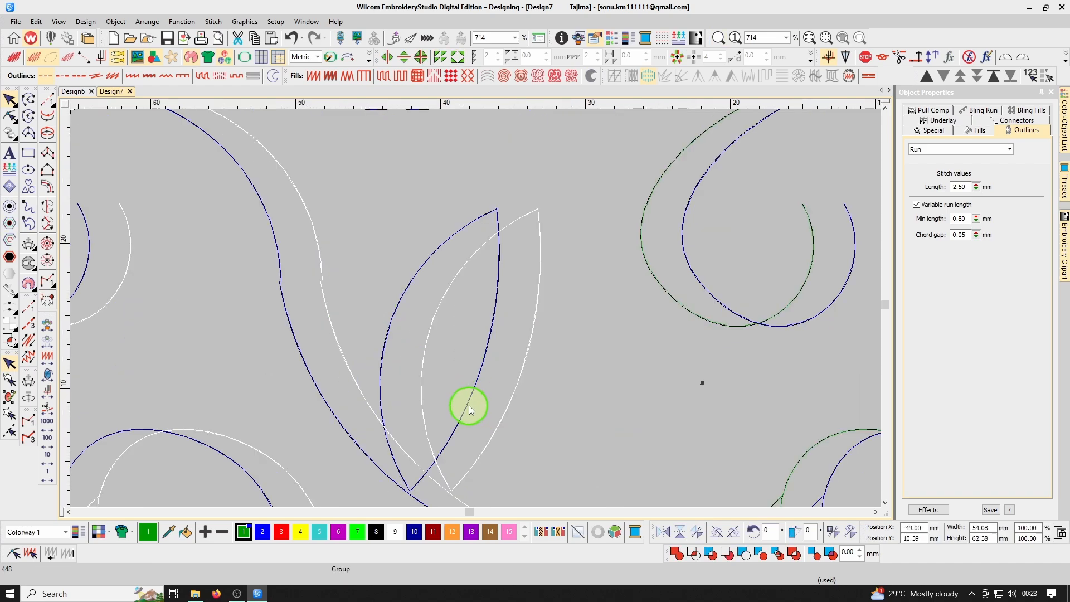
Step: Nudge the duplicated motif left until its lines coincide with the neighbouring repeat, at about X -51.8 mm
key(Left)
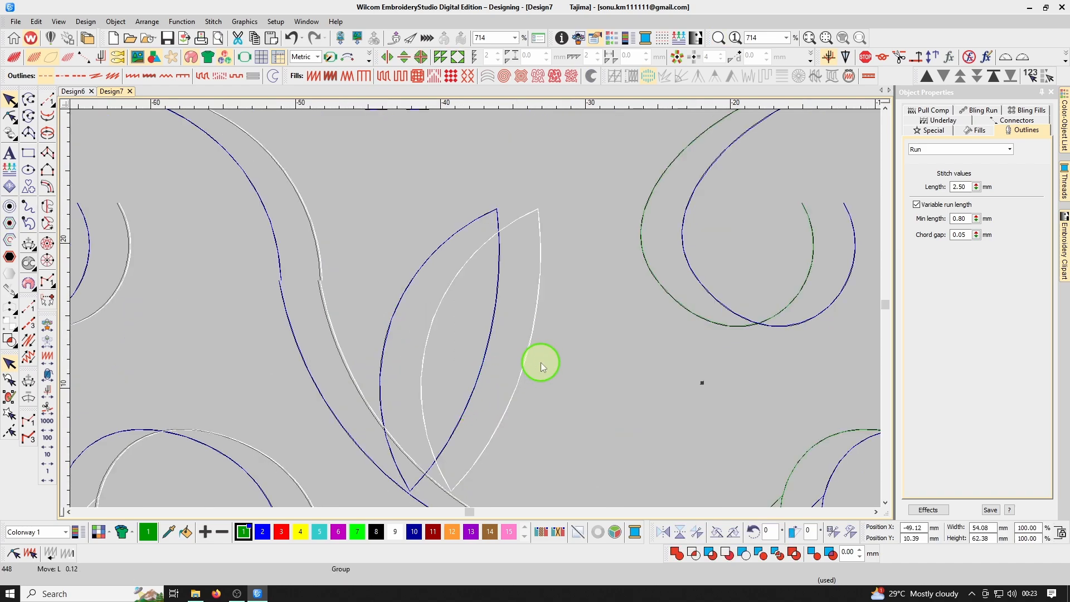
key(Left)
key(Left)
key(Left)
key(Left)
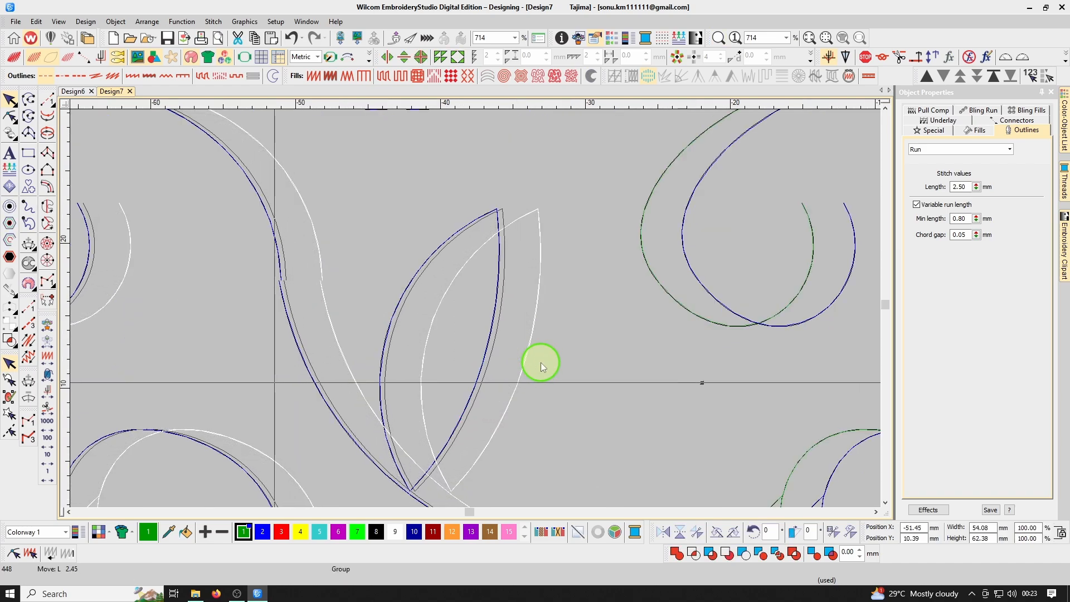
scroll(541, 362, up, 2)
key(Left)
key(Left)
key(Left)
key(Left)
key(Left)
key(Left)
key(Left)
key(Left)
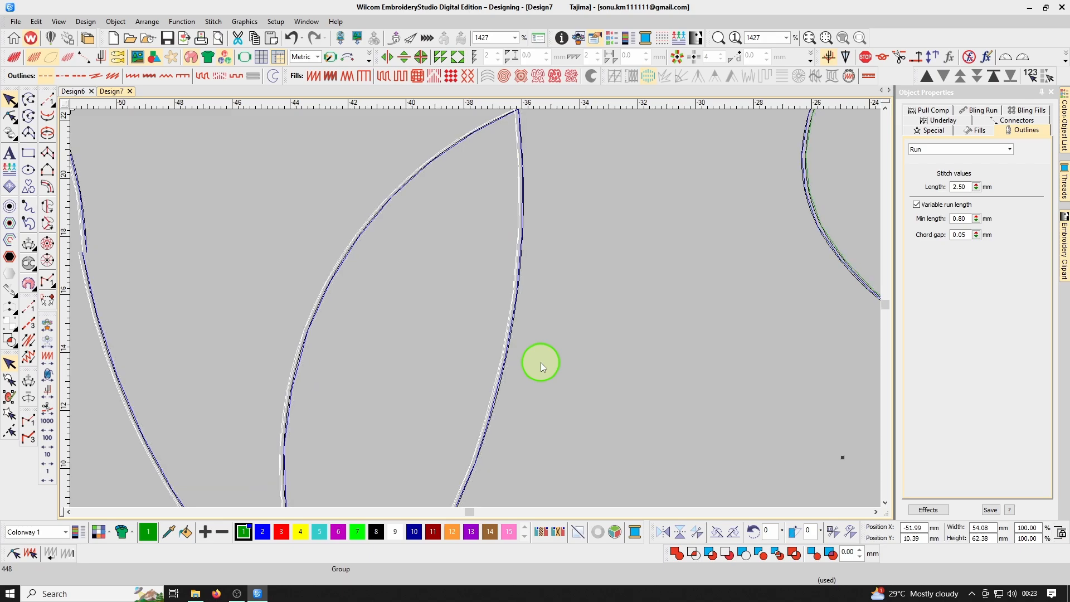
key(Right)
key(Right)
key(Right)
key(Right)
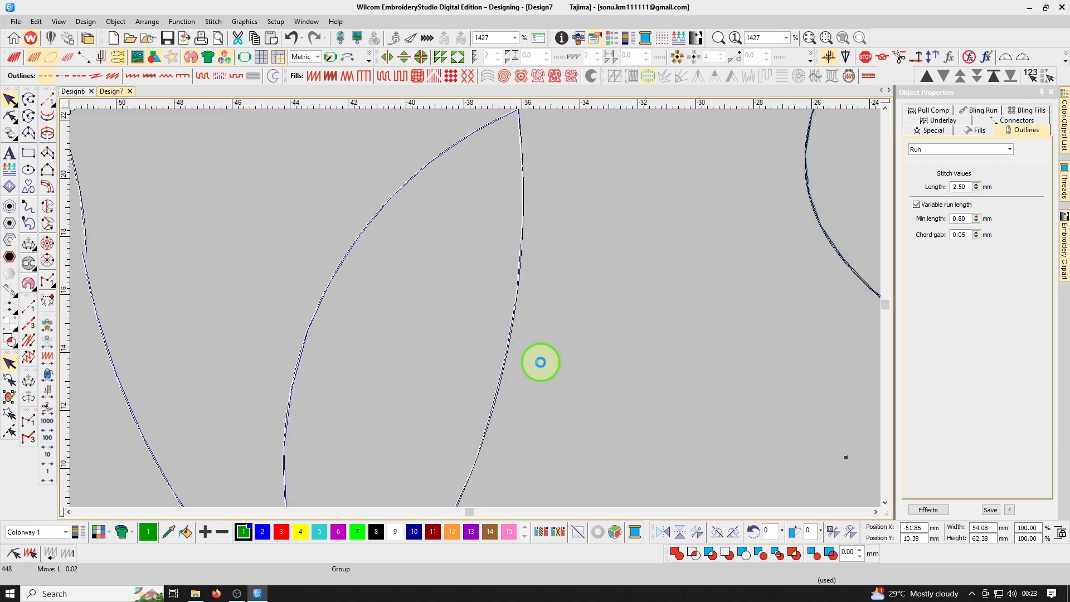
Step: Hide the design repeats to view only the original motif and its aligned copy
key(shift+z)
scroll(541, 362, down, 2)
key(F8)
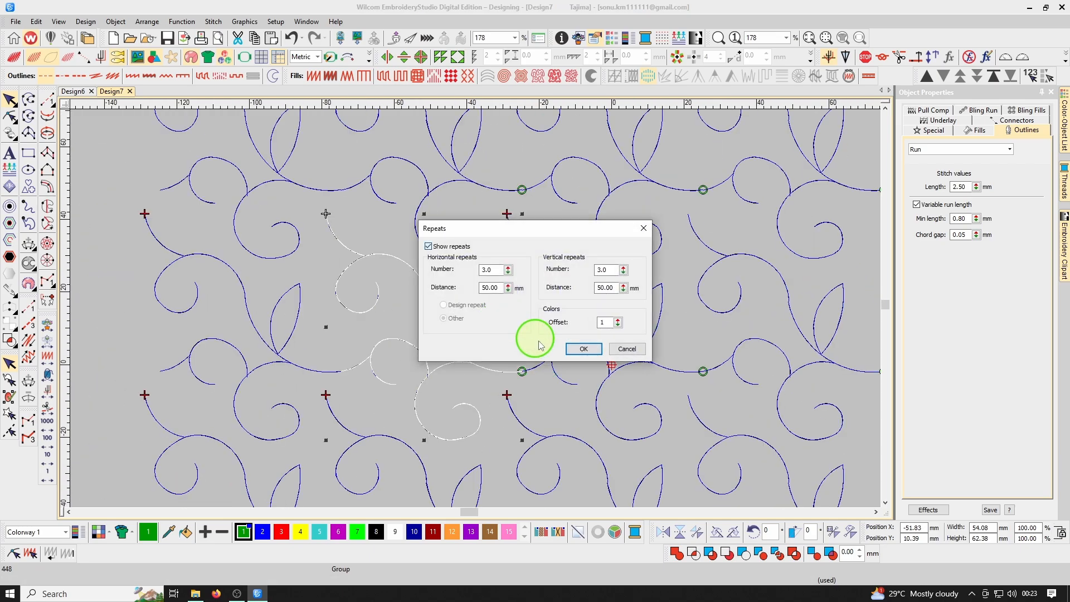
click(583, 350)
key(shift+z)
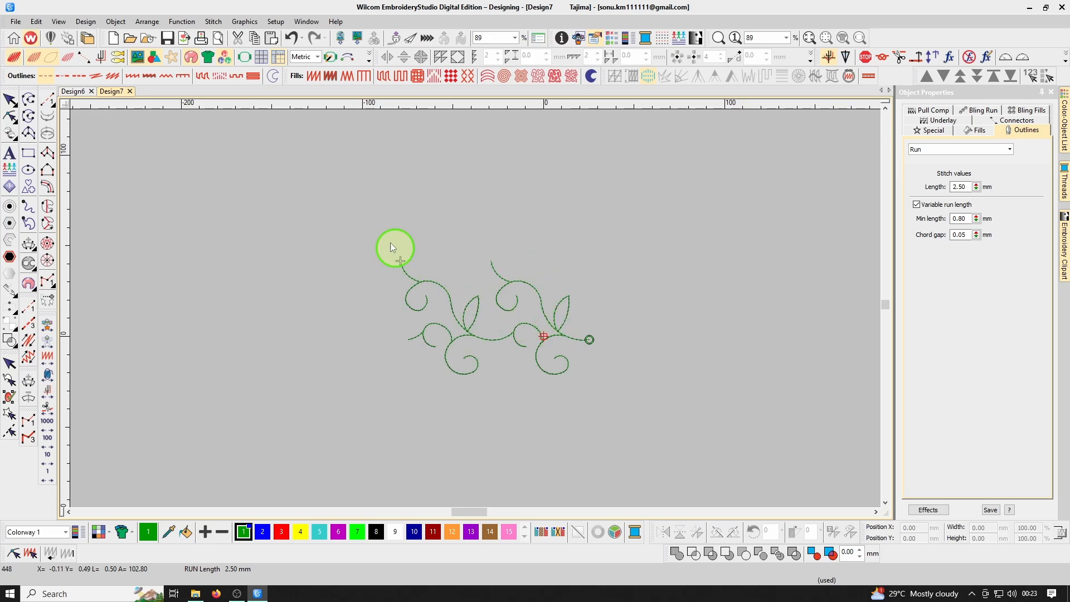
drag(697, 443, 697, 442)
key(z)
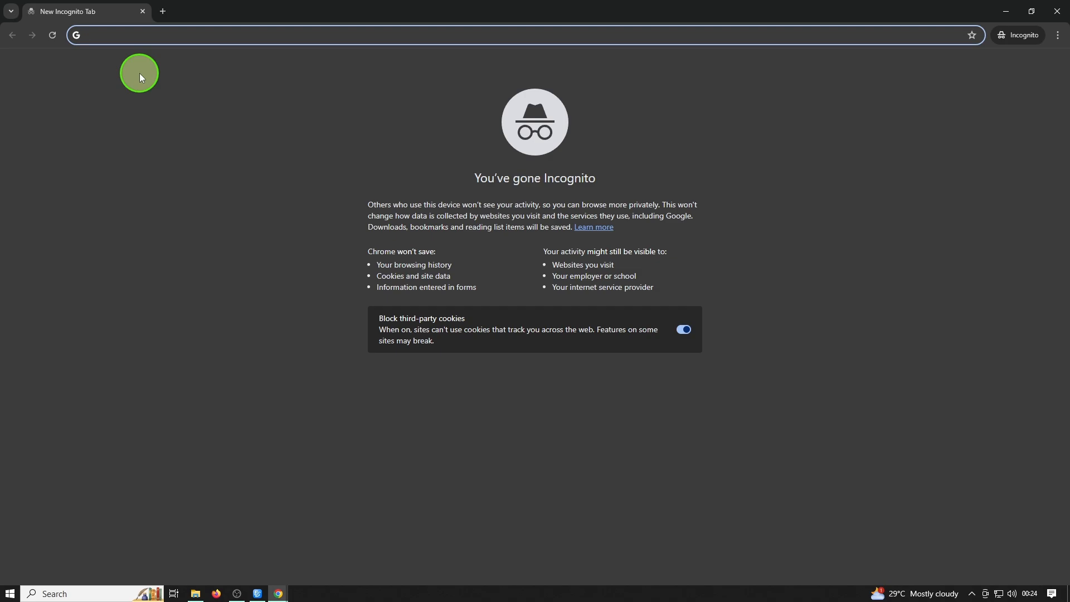
Step: Switch to the Chrome browser, search Google Images for embroidery design, and look through the results
text(embr)
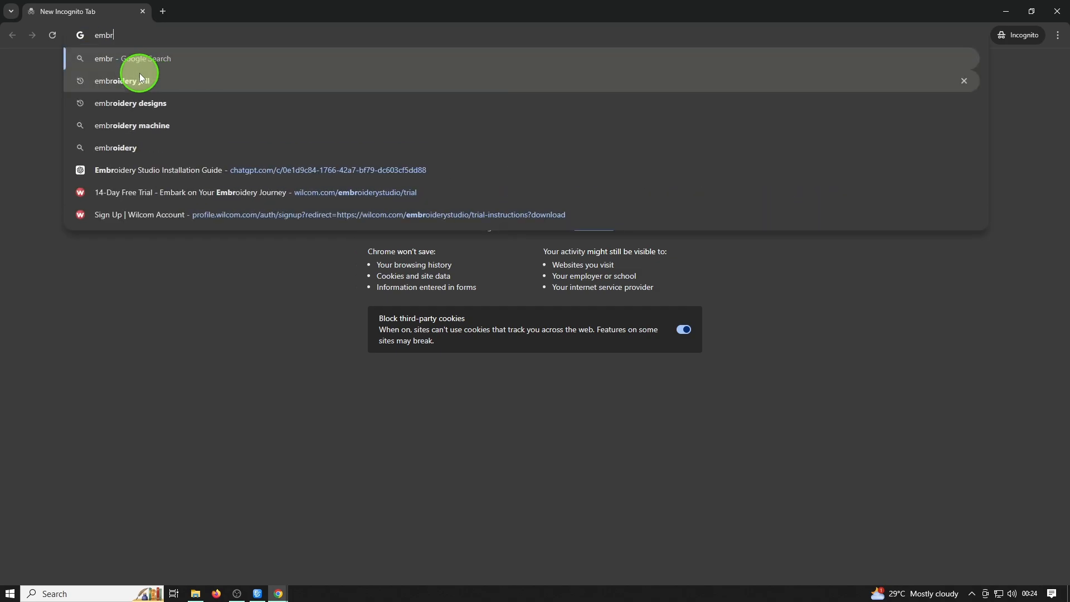
text(oier)
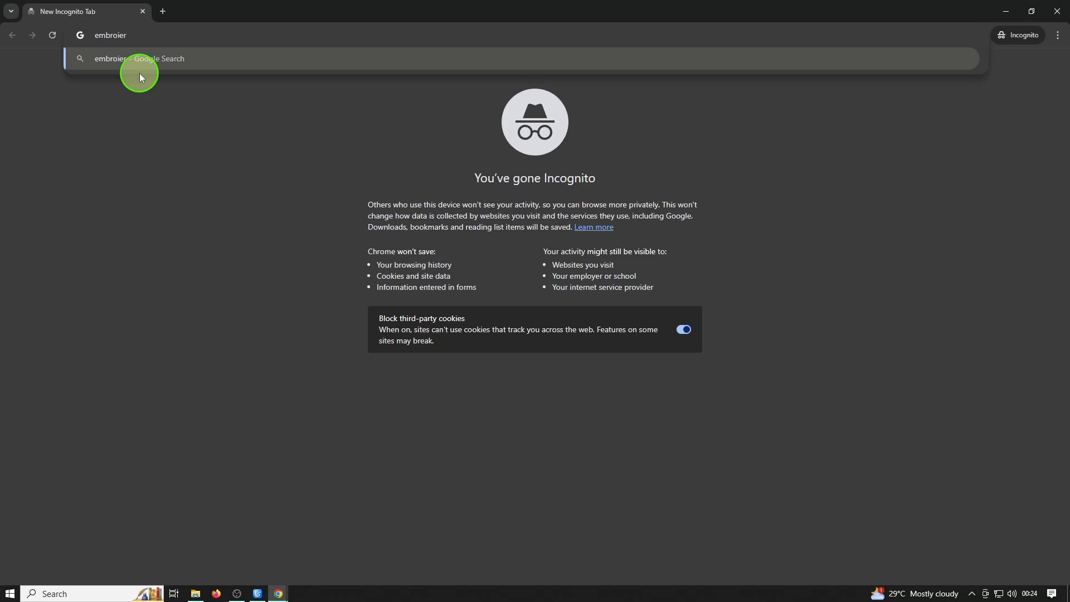
text(y esign)
key(Return)
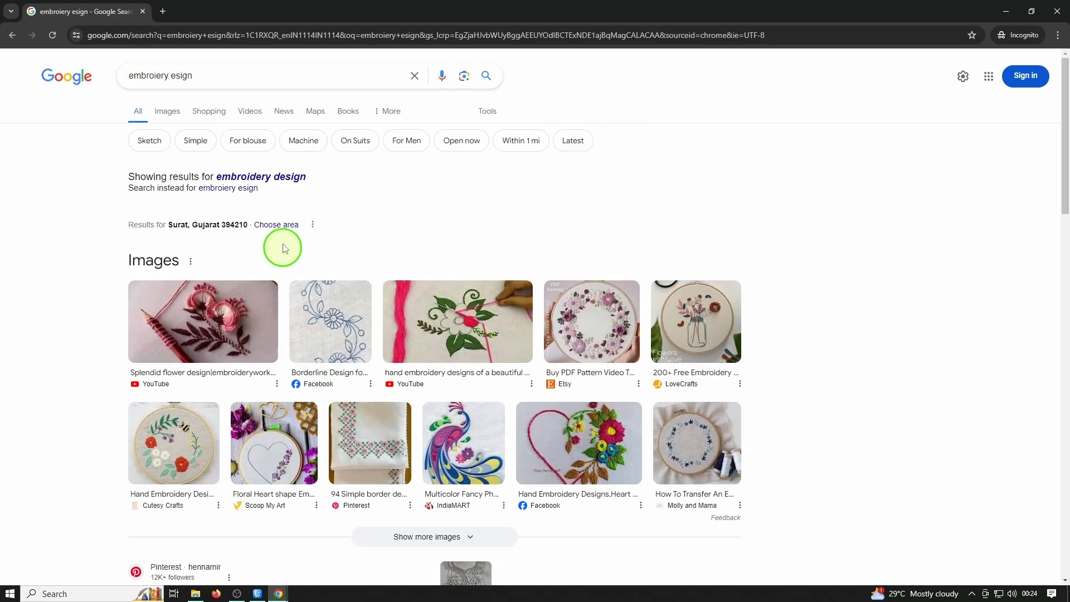
click(168, 112)
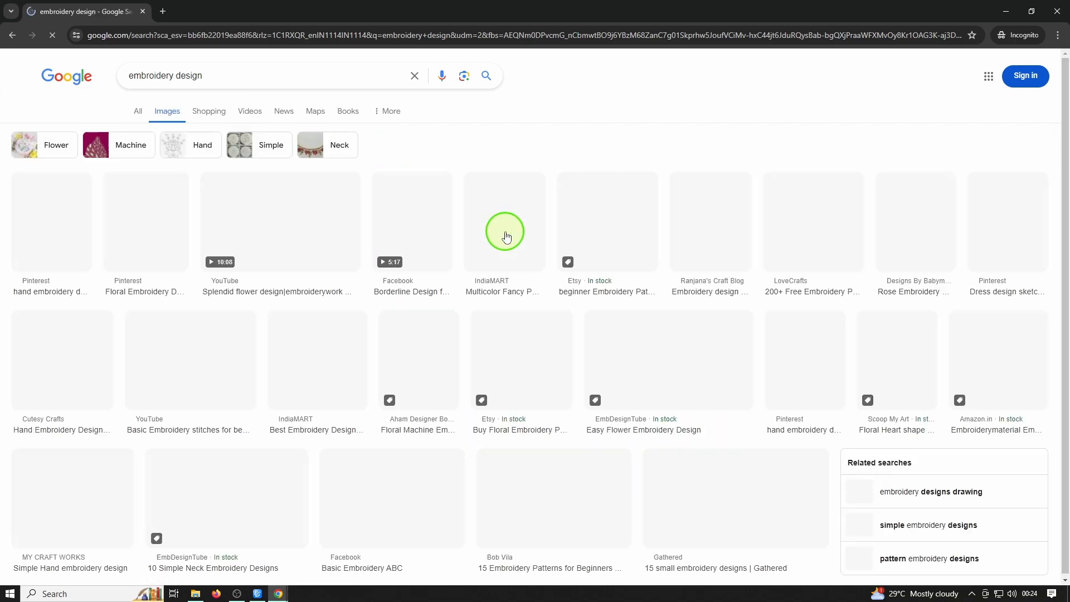
scroll(748, 375, down, 4)
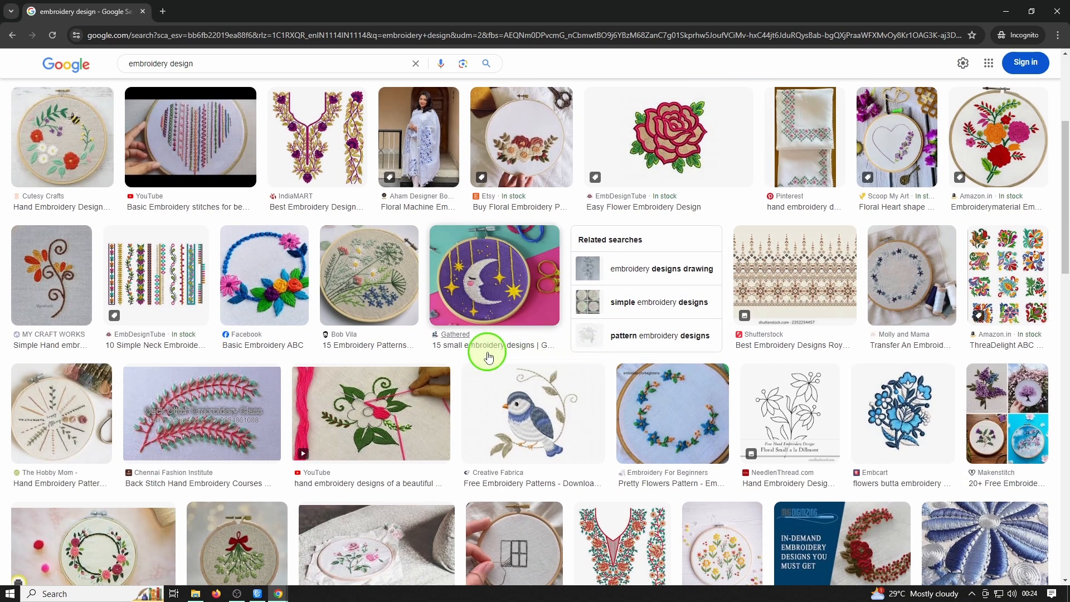
scroll(282, 370, down, 5)
Step: Refine the image search to "embroidery design all over" and preview the Shutterstock red border and EmbDesignTube 50 All Over Embroidery Designs results
click(254, 61)
text(al)
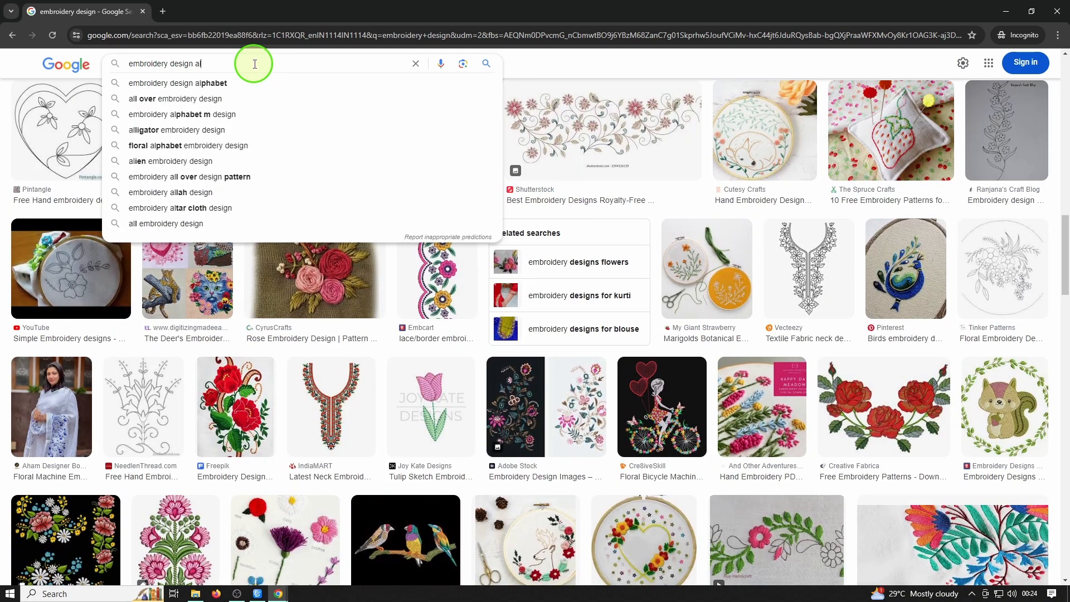
text(l over)
key(Return)
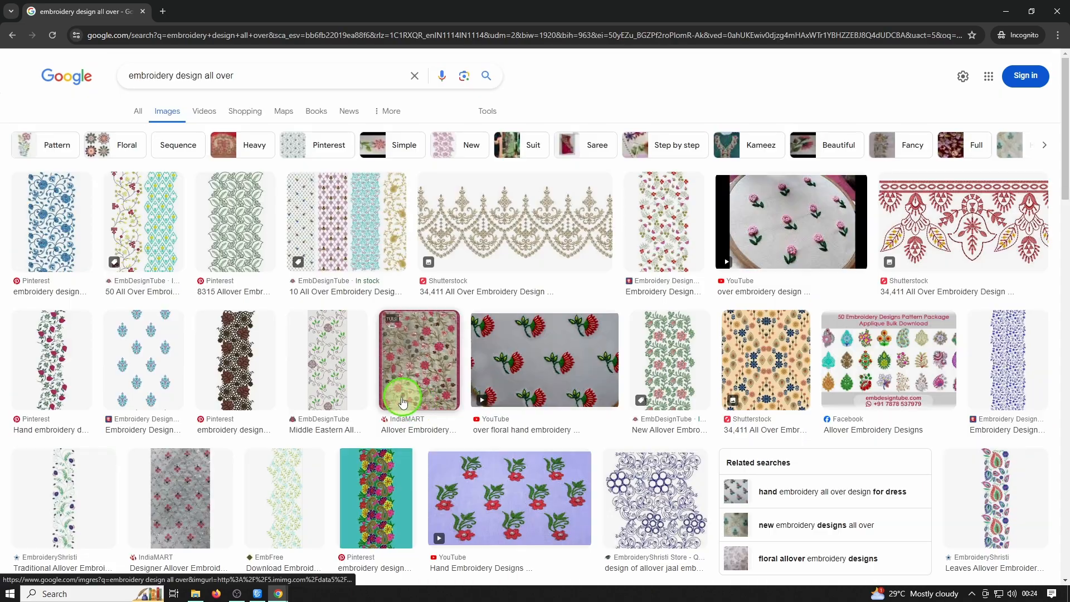
click(962, 222)
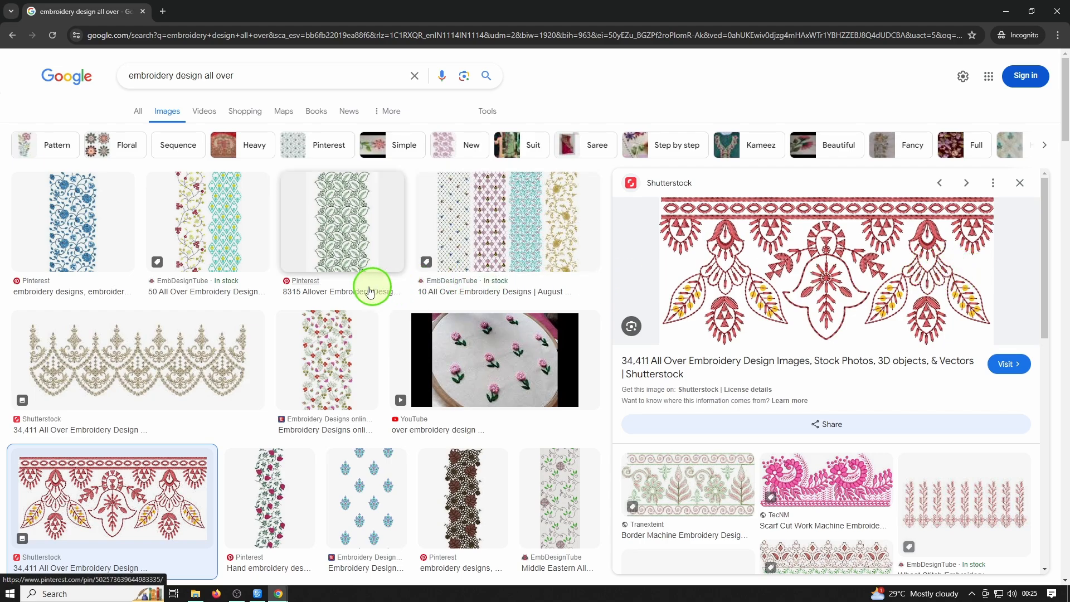
click(223, 216)
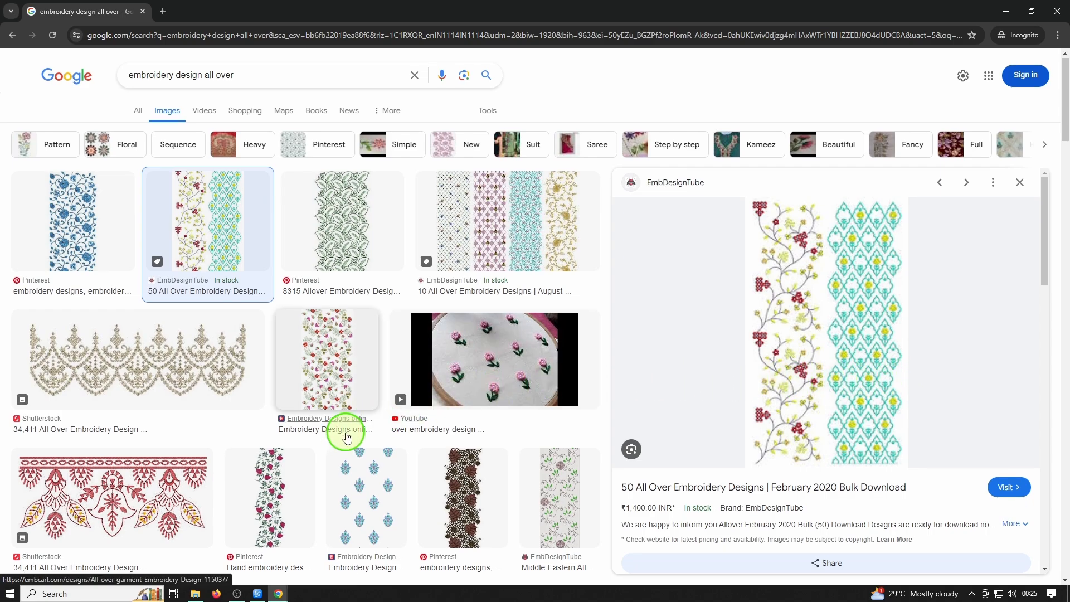
Step: Browse more all-over embroidery results and preview the blue floral Embroidery Designs download and its related vine design
scroll(390, 418, down, 4)
scroll(615, 394, down, 2)
scroll(476, 396, down, 3)
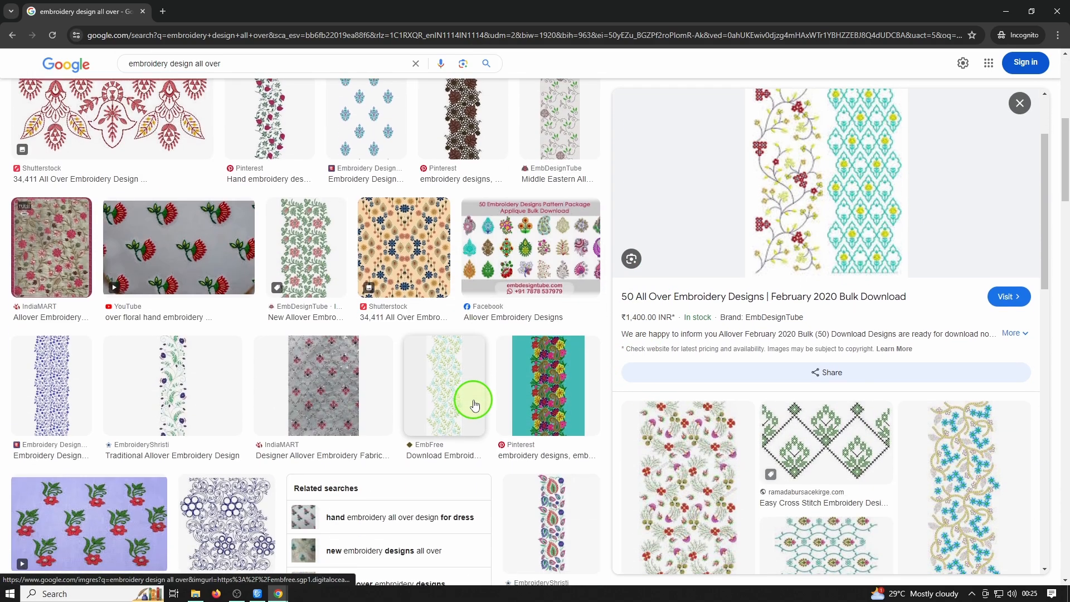
click(43, 382)
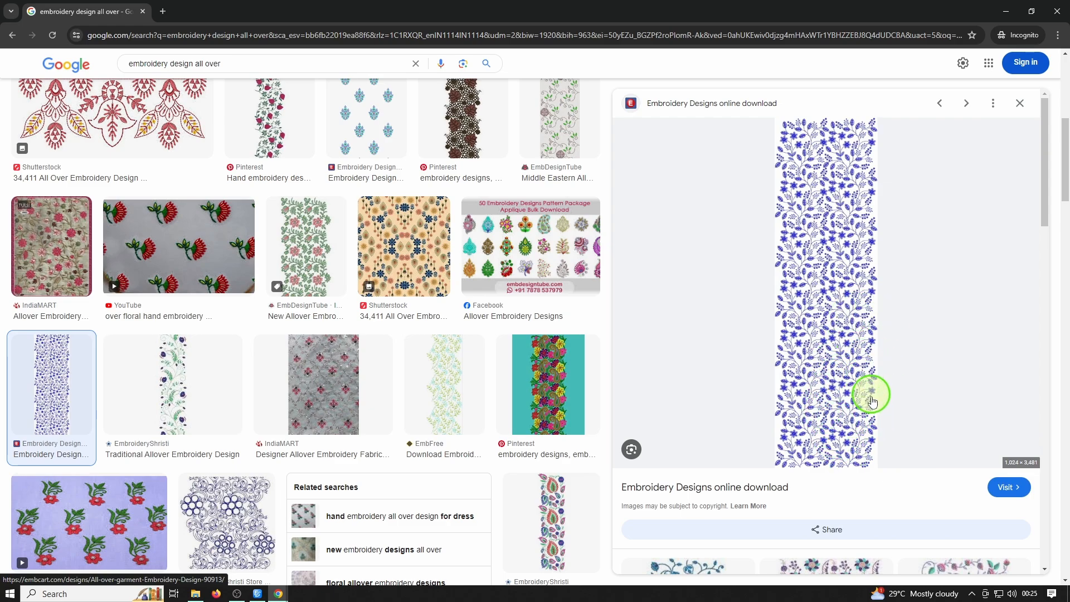
scroll(827, 378, down, 10)
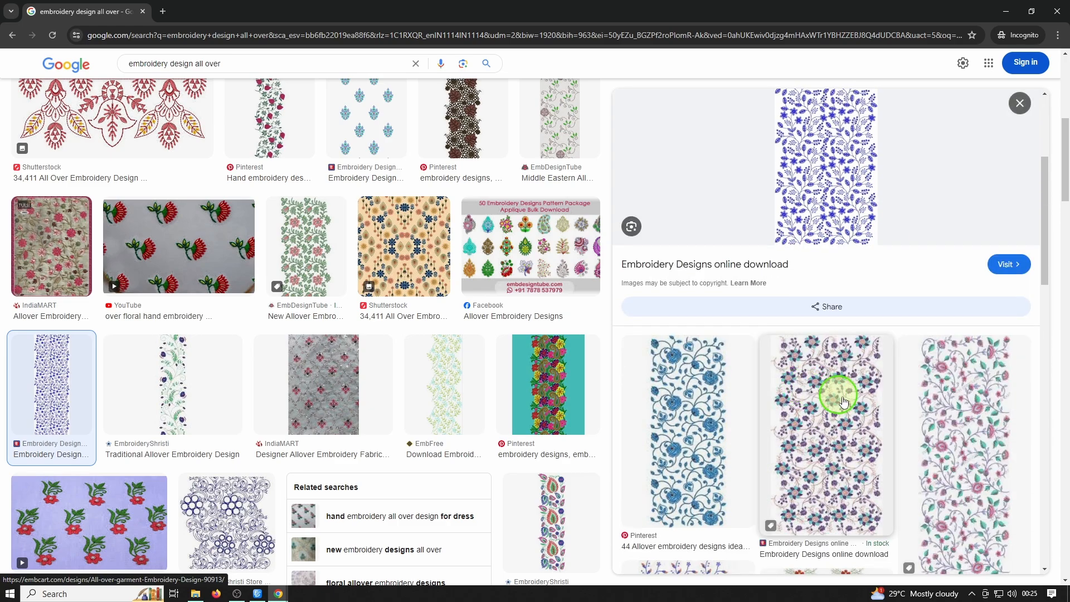
scroll(876, 425, down, 8)
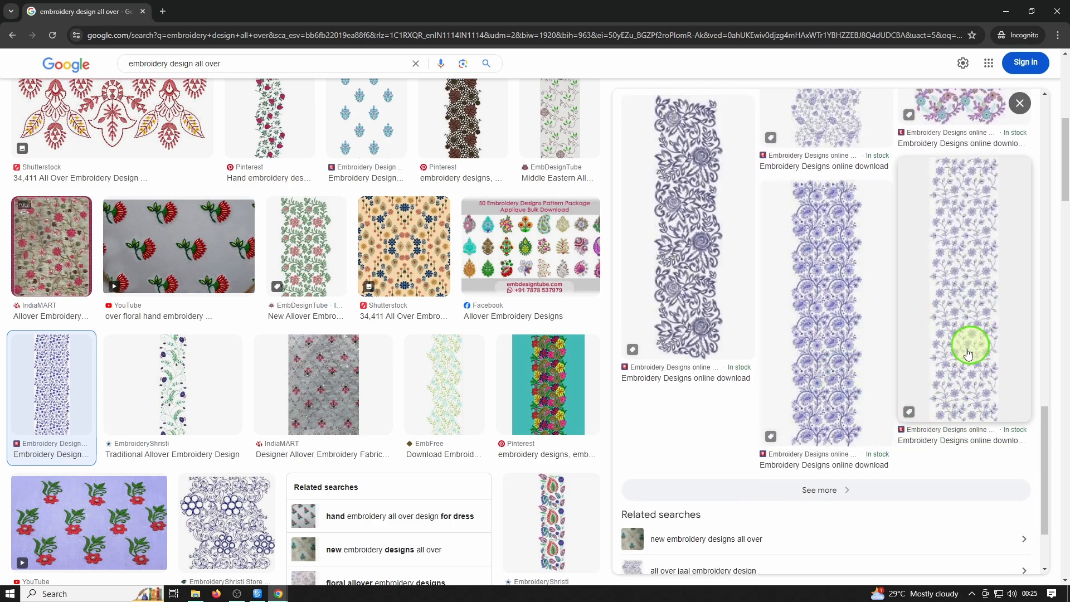
click(835, 309)
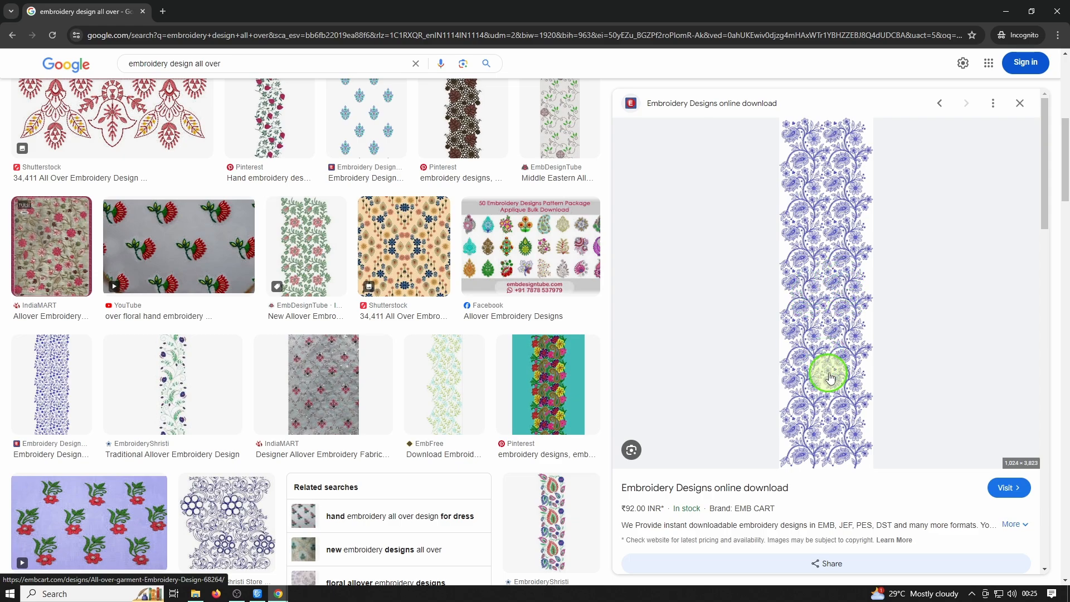
Step: Preview the IndiaMART Designer Allover Embroidery Fabric and the red-flower jaal design among the image results
click(373, 364)
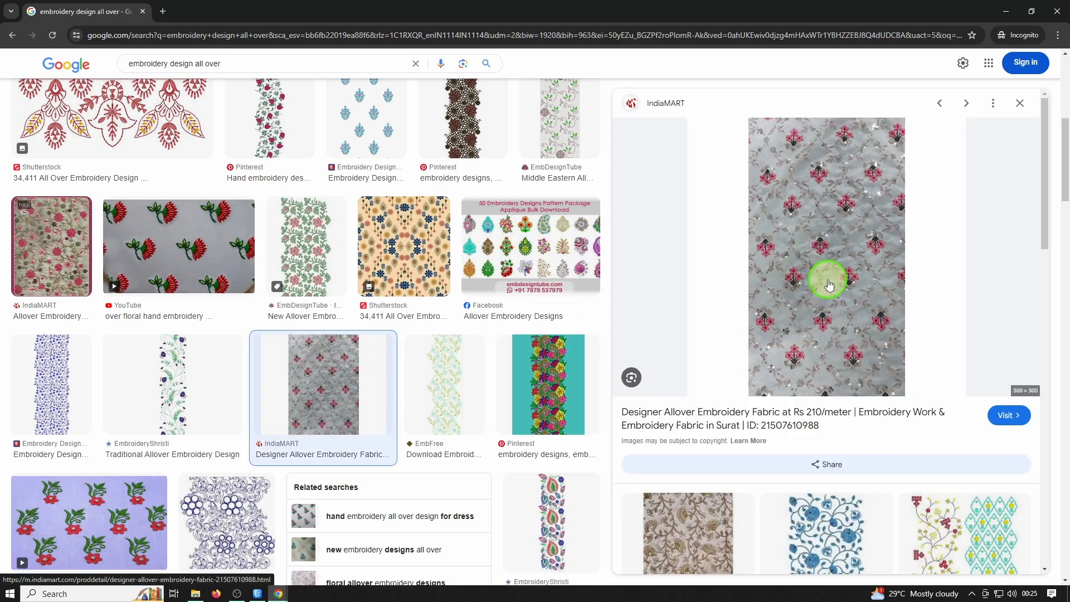
drag(800, 256, 801, 260)
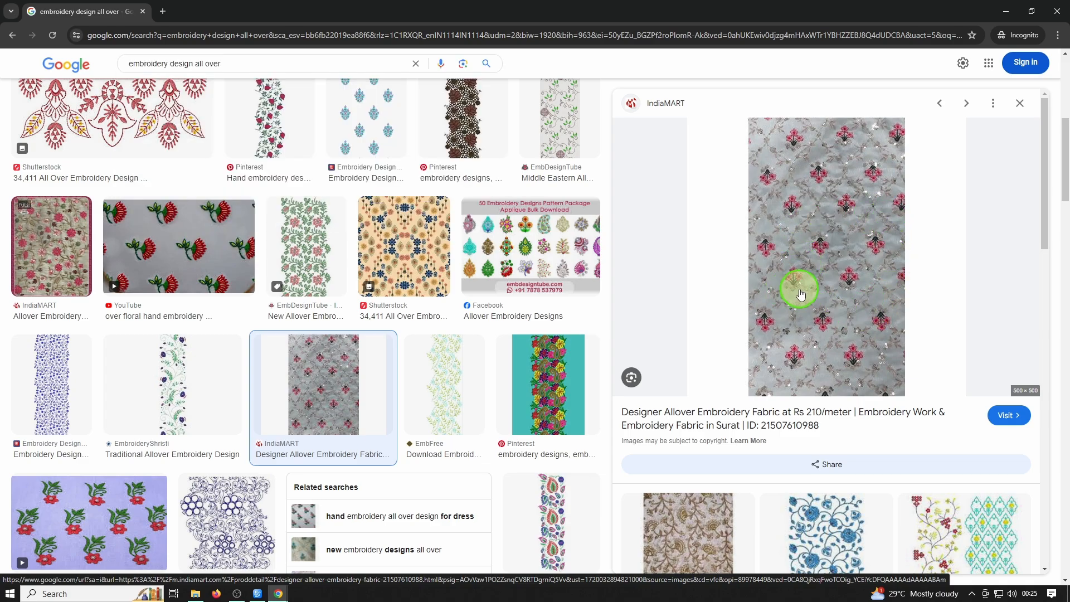
scroll(852, 323, down, 8)
scroll(479, 259, down, 6)
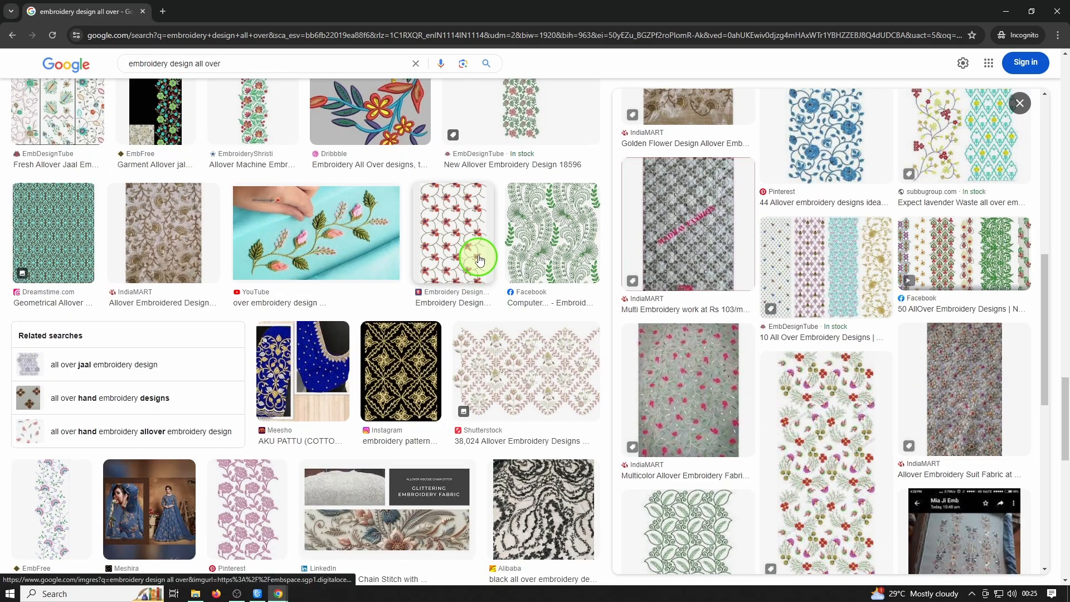
click(479, 259)
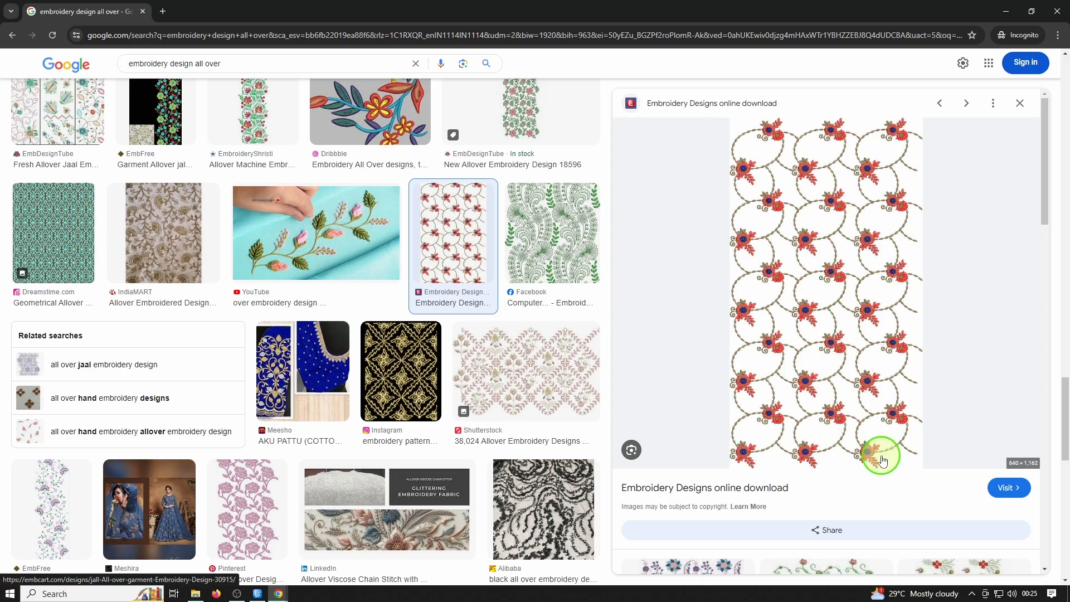
Step: Switch back to Wilcom EmbroideryStudio and duplicate the two scroll motifs to the left, forming a connected row of four
click(255, 594)
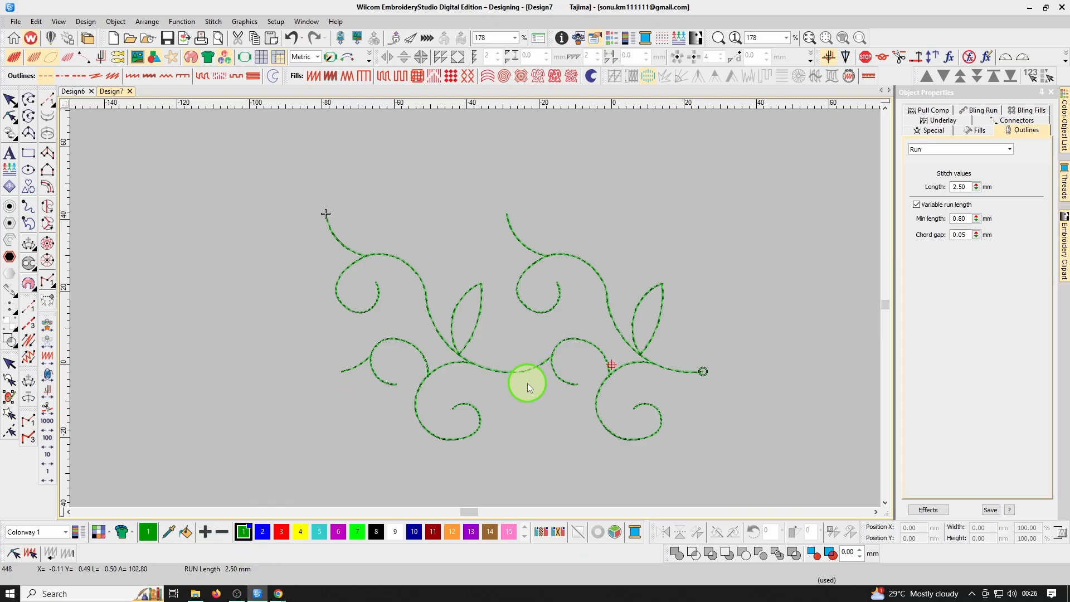
key(shift+z)
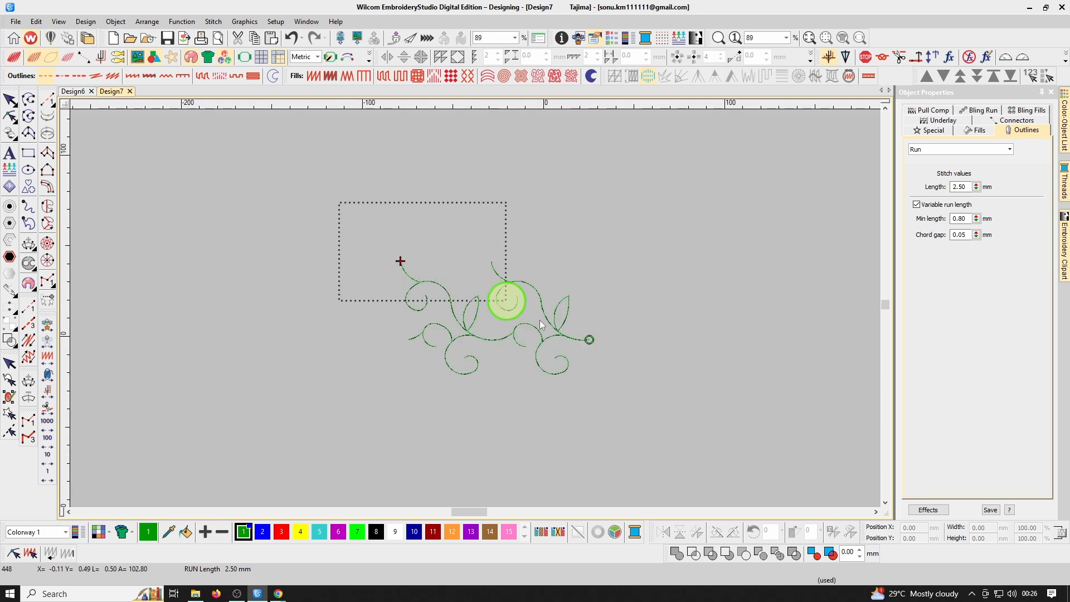
drag(540, 321, 644, 420)
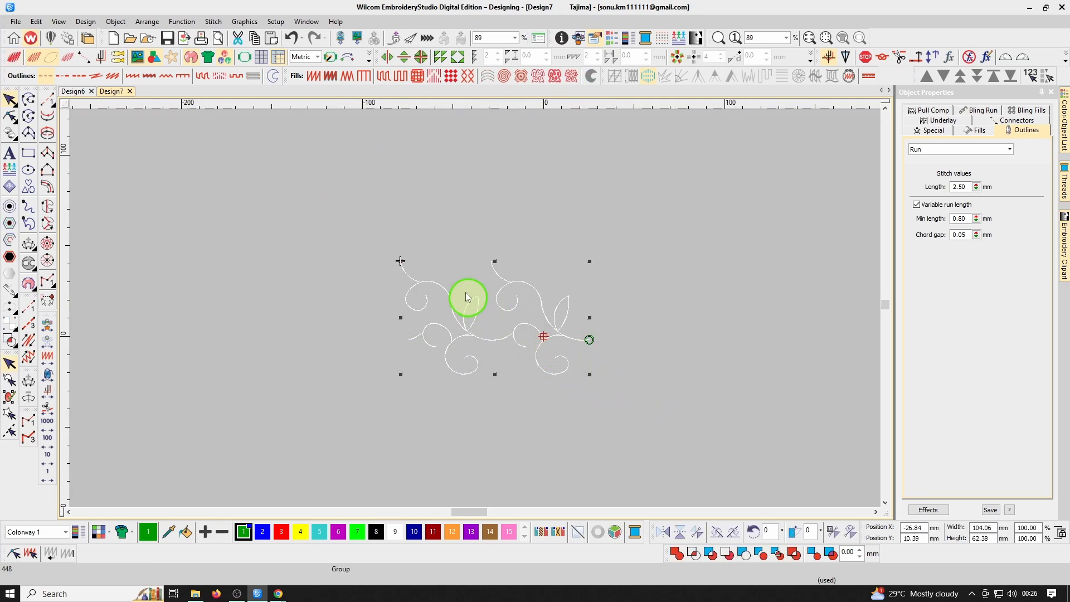
drag(470, 259, 288, 296)
Step: Duplicate the complete row of four motifs upward to build an all-over block of three rows
drag(192, 217, 654, 426)
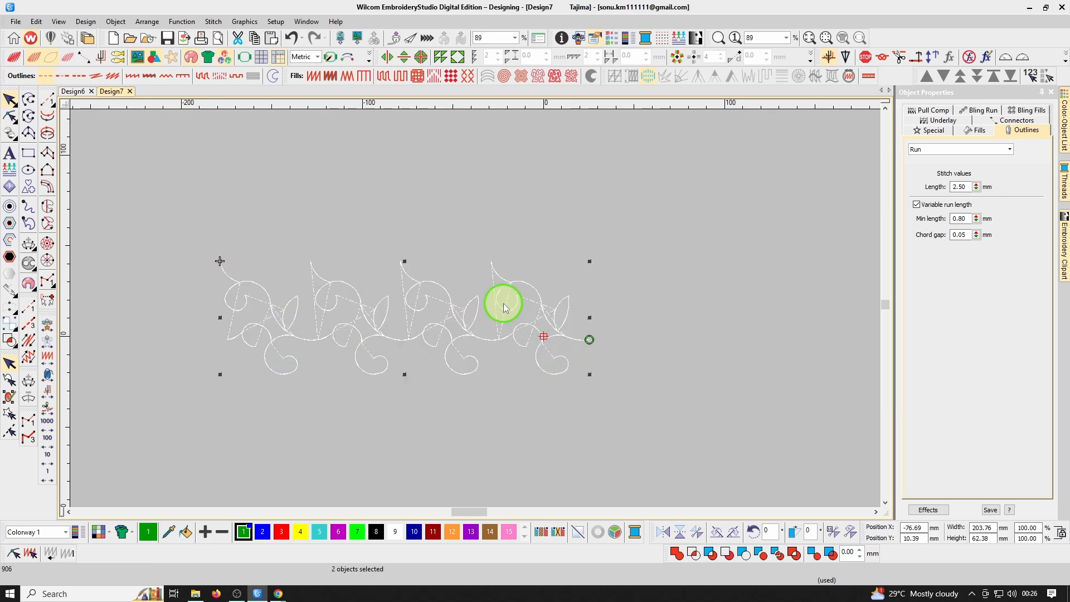
drag(433, 265, 428, 215)
key(shift+z)
key(Escape)
key(b)
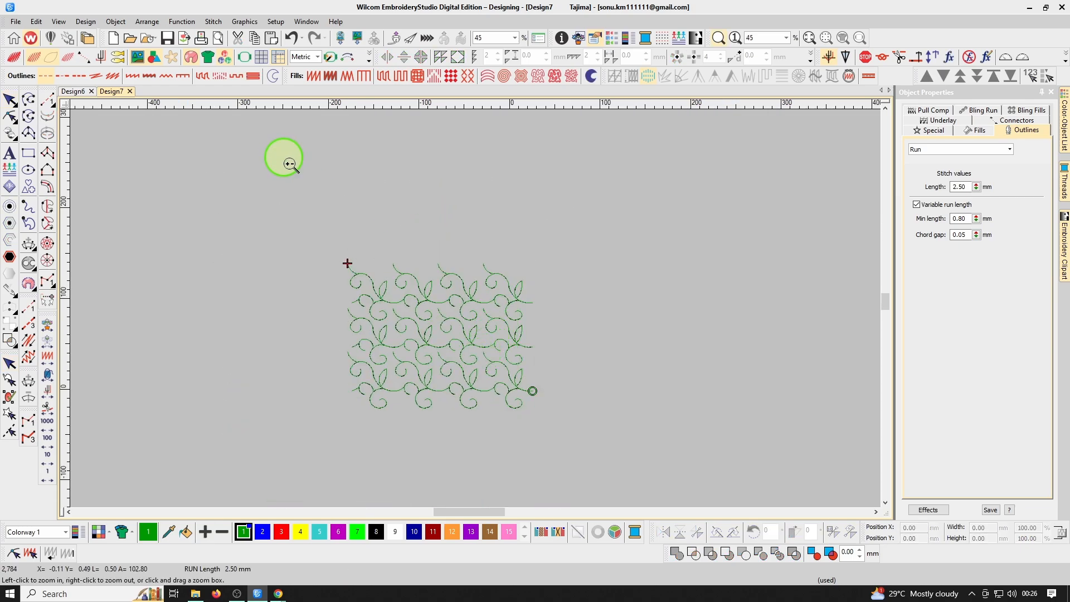
Step: Show design repeats for the block with 3 horizontal repeats at 200 mm and 1 vertical repeat at 0 mm
drag(313, 182, 511, 383)
scroll(567, 356, down, 3)
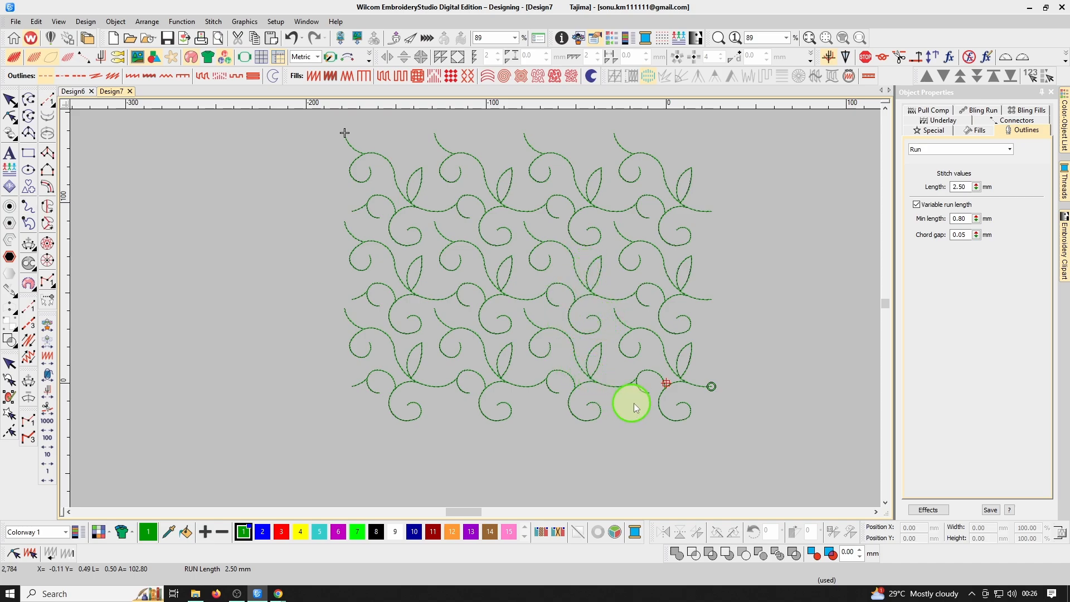
click(649, 380)
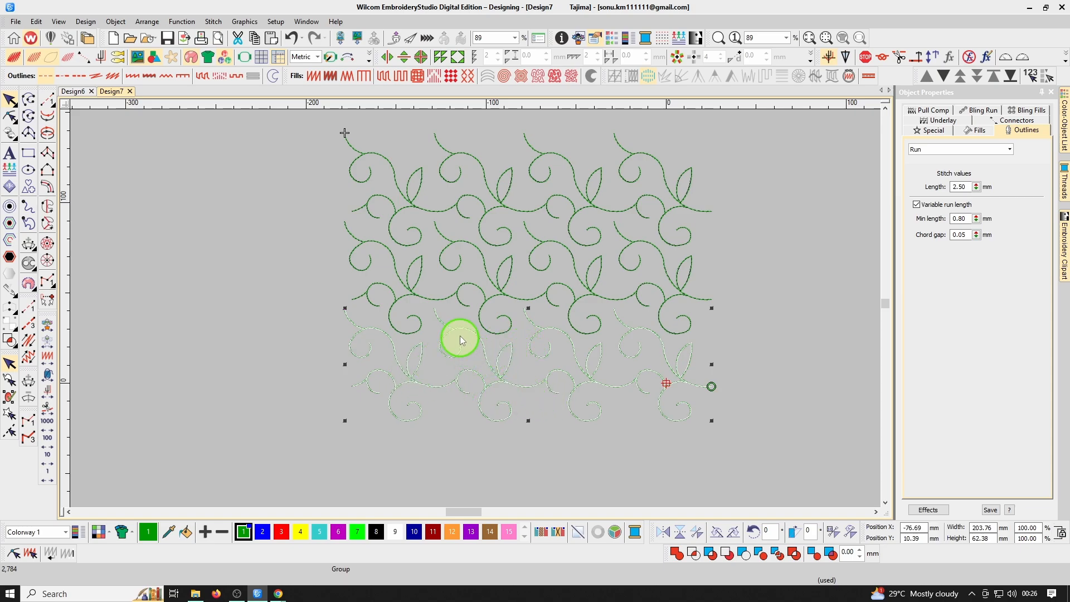
click(490, 331)
key(ctrl+r)
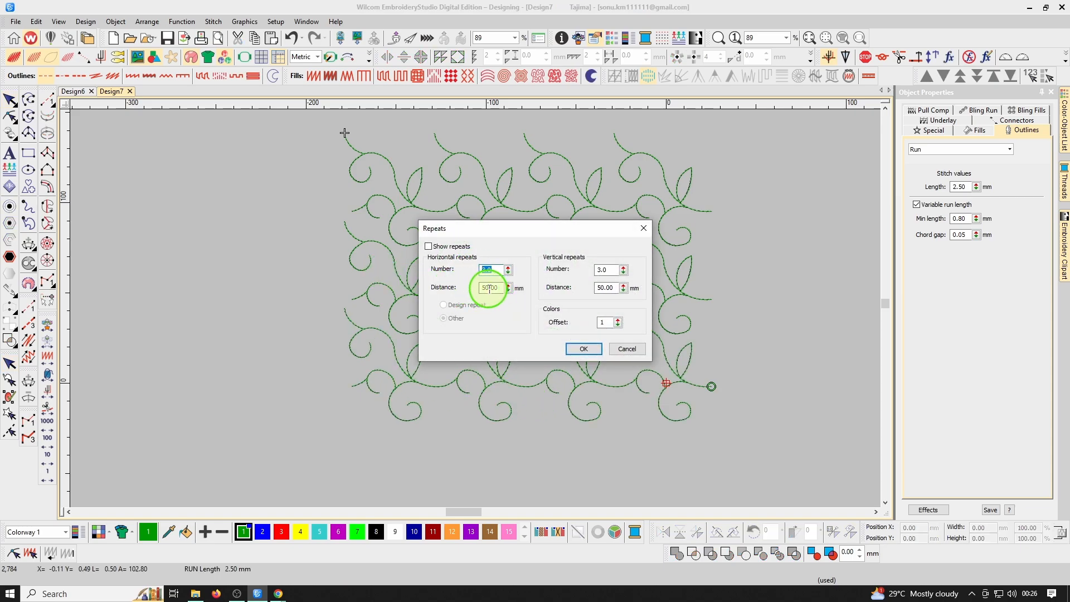
text(200)
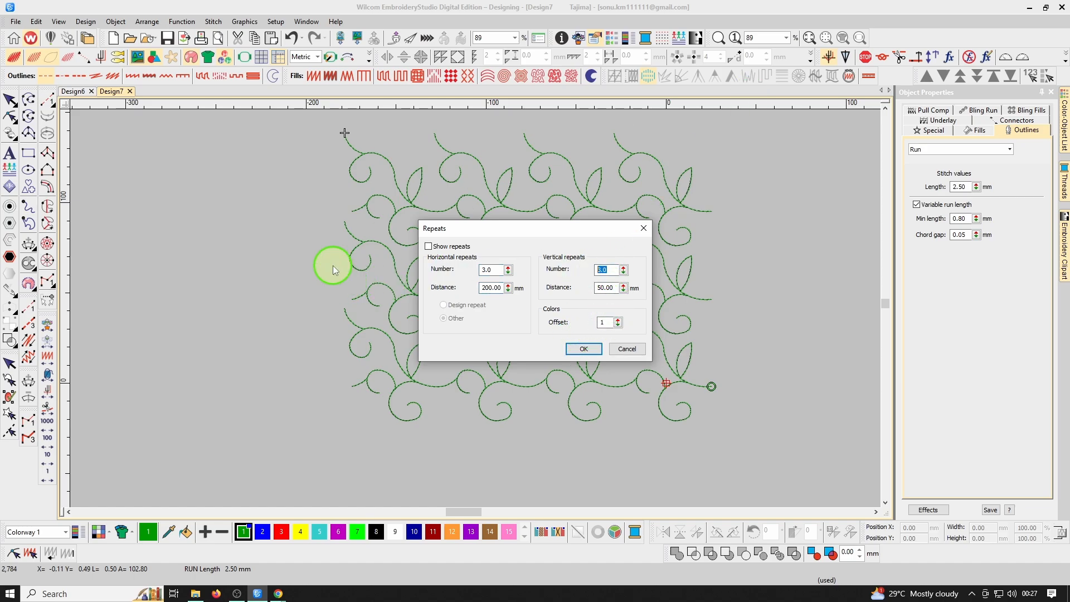
click(594, 357)
key(alt+d)
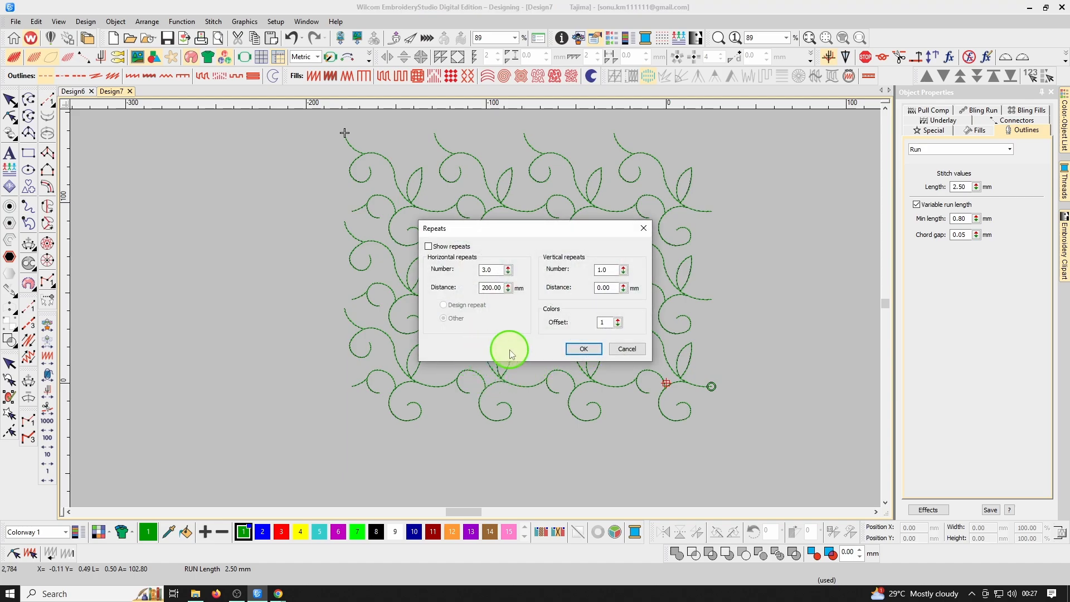
click(591, 353)
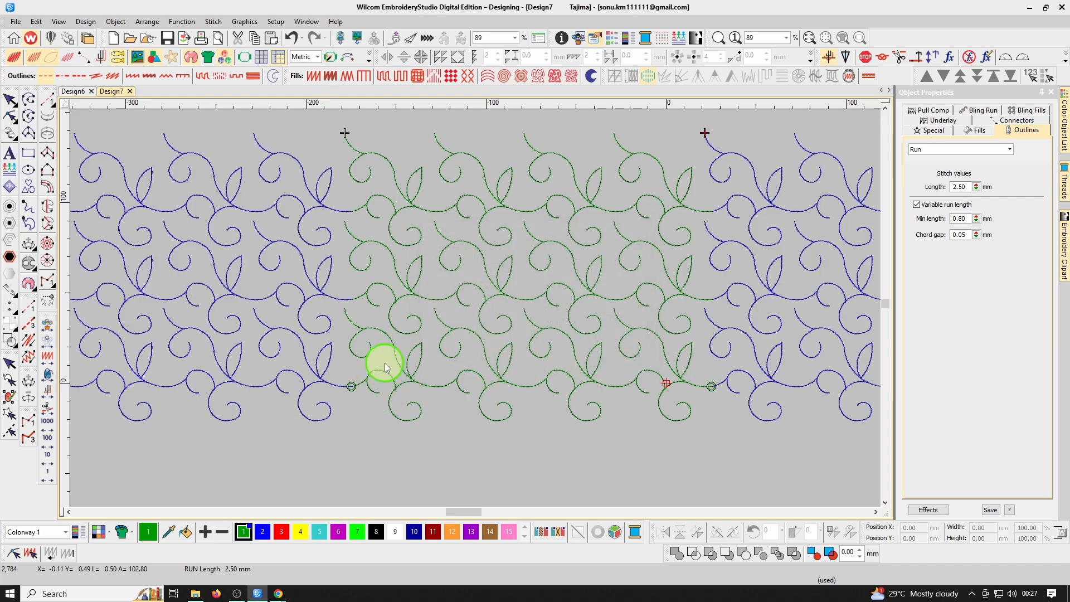
key(shift+z)
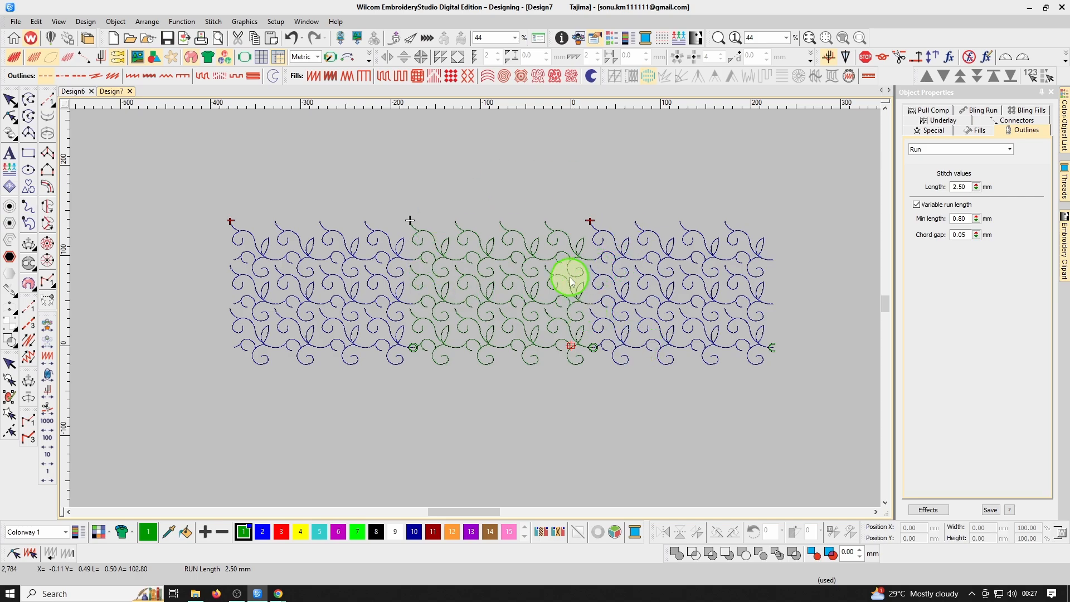
Step: Set the horizontal repeat distance to 250 mm
key(ctrl+r)
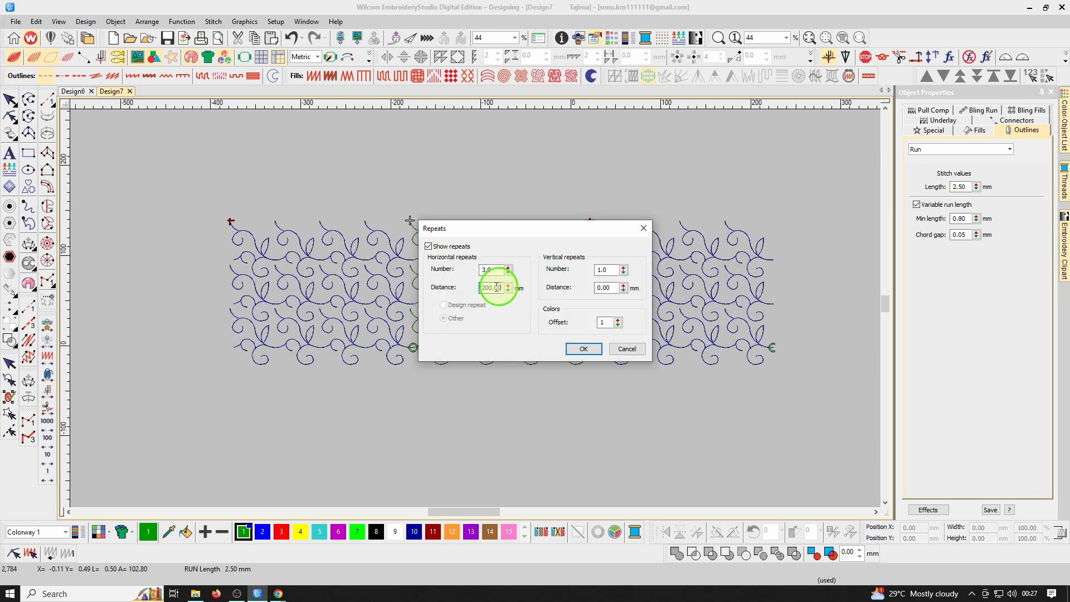
double_click(496, 287)
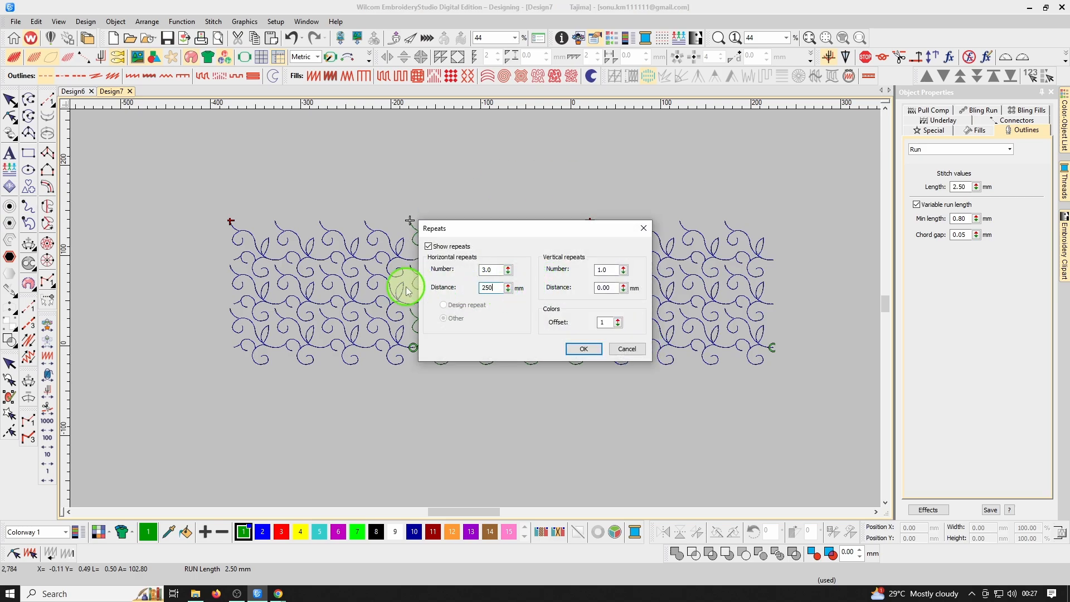
text(250)
click(580, 352)
Step: Ungroup the three rows of the original block and their leftmost motif pairs so single motifs can be selected
click(454, 293)
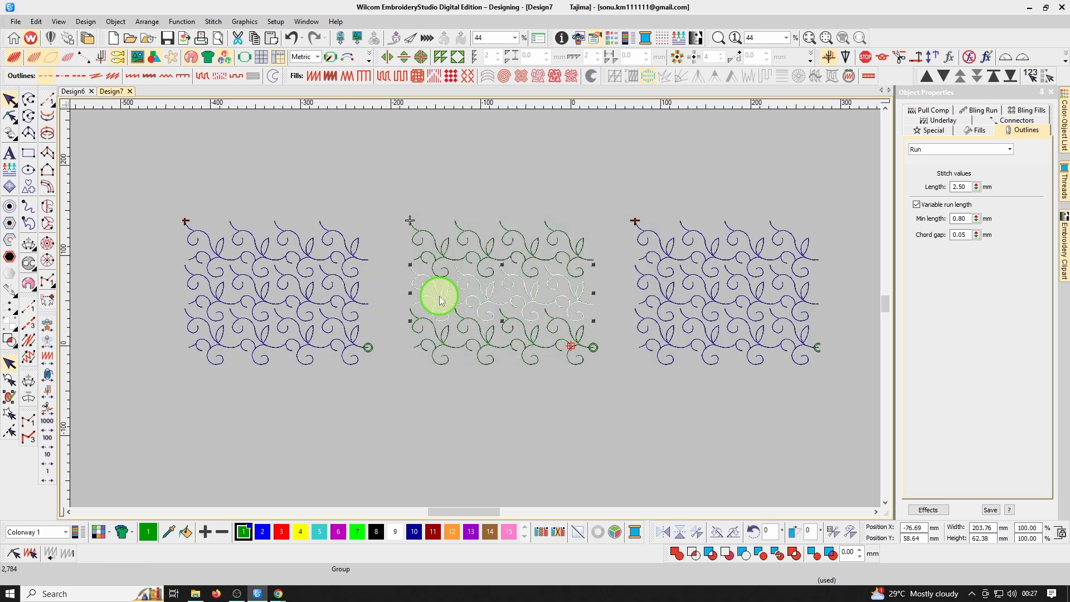
ctrl+click(446, 257)
ctrl+click(440, 336)
key(Escape)
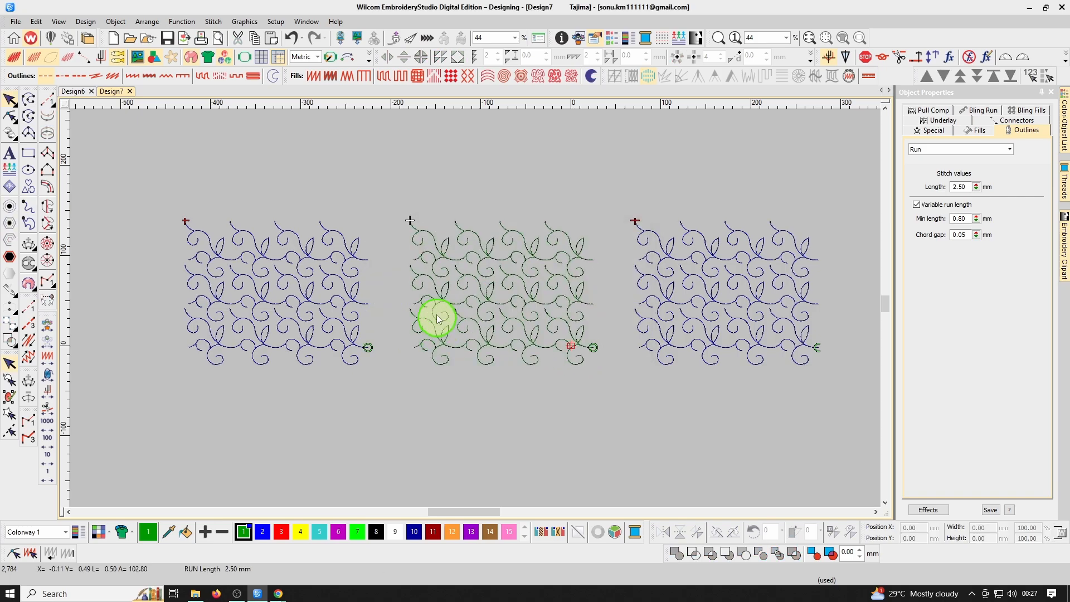
drag(370, 183, 476, 393)
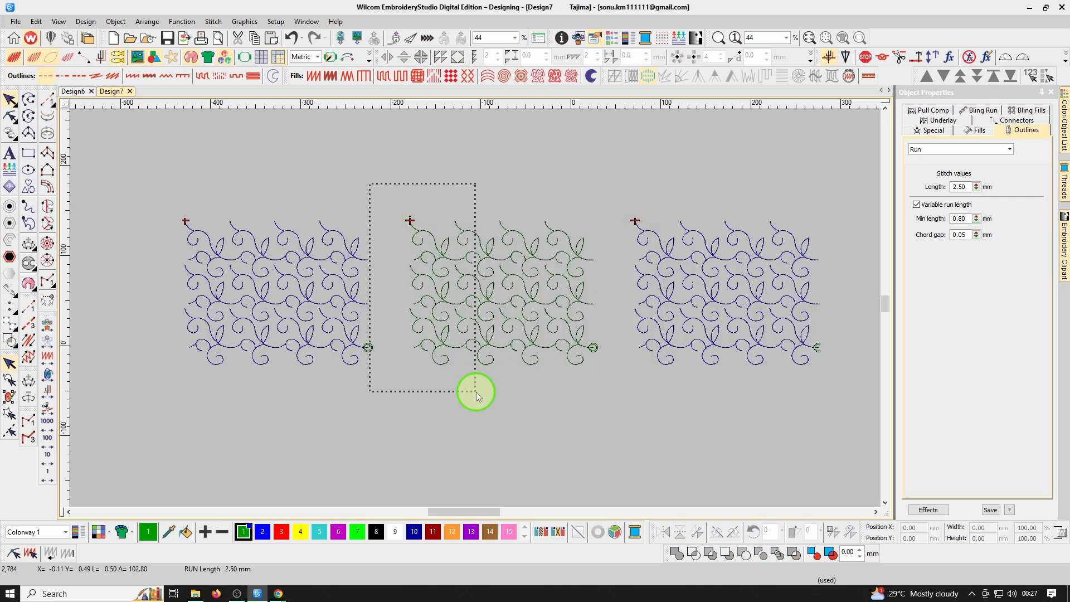
click(457, 352)
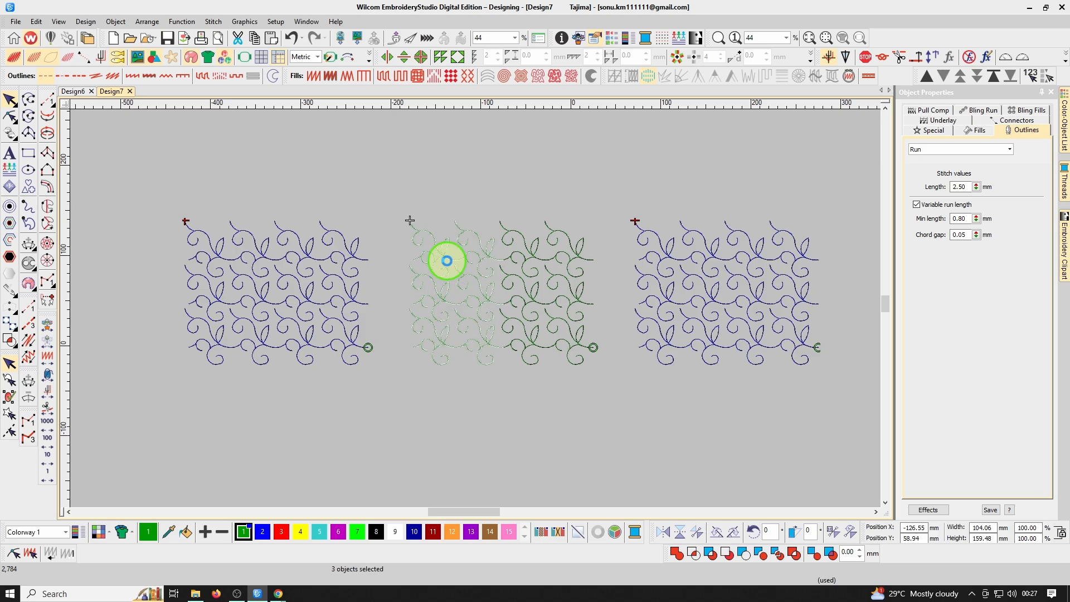
click(397, 196)
Step: Duplicate the leftmost column of three motifs to the left so the block fills the gap between the repeats
drag(487, 392, 474, 394)
key(z)
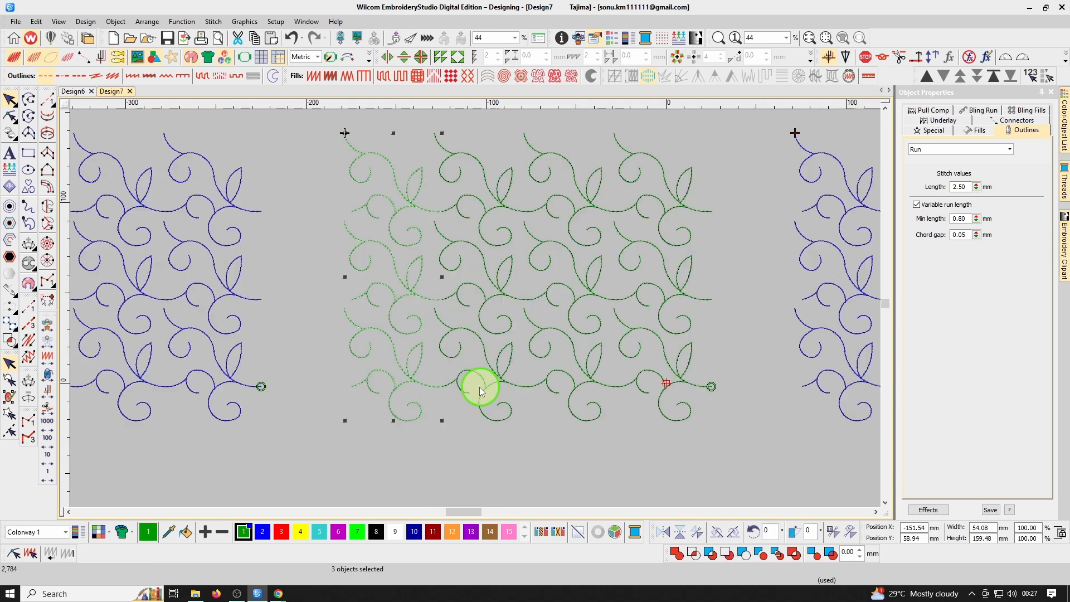
drag(317, 282, 233, 297)
key(shift+z)
key(Escape)
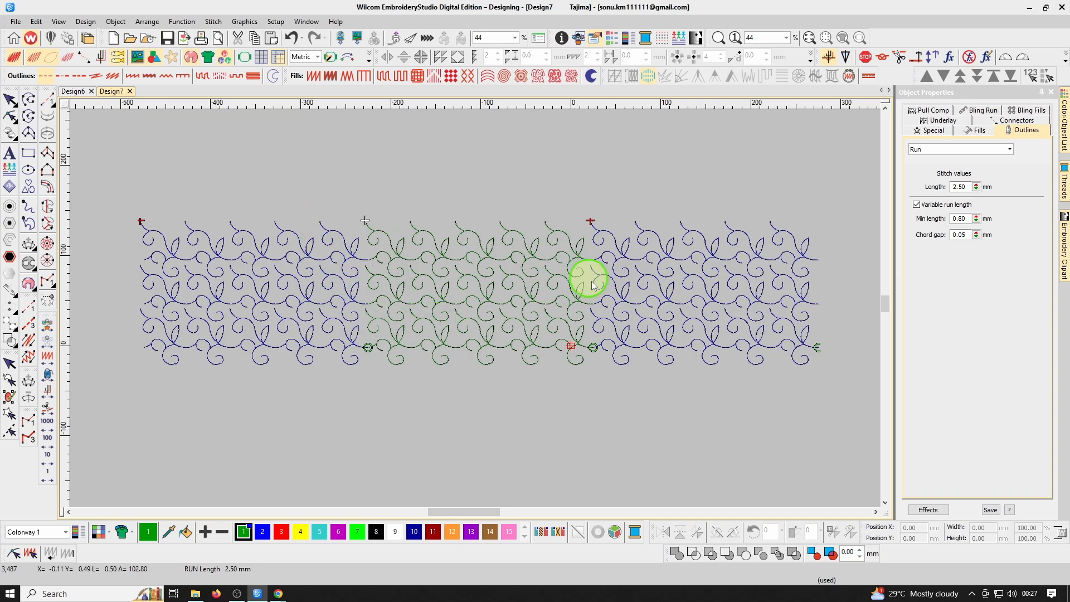
Step: Switch to Design6, turn off the realistic stitch view and hide the repeats of the satin scroll motif
click(73, 91)
key(shift+z)
key(b)
drag(355, 214, 525, 372)
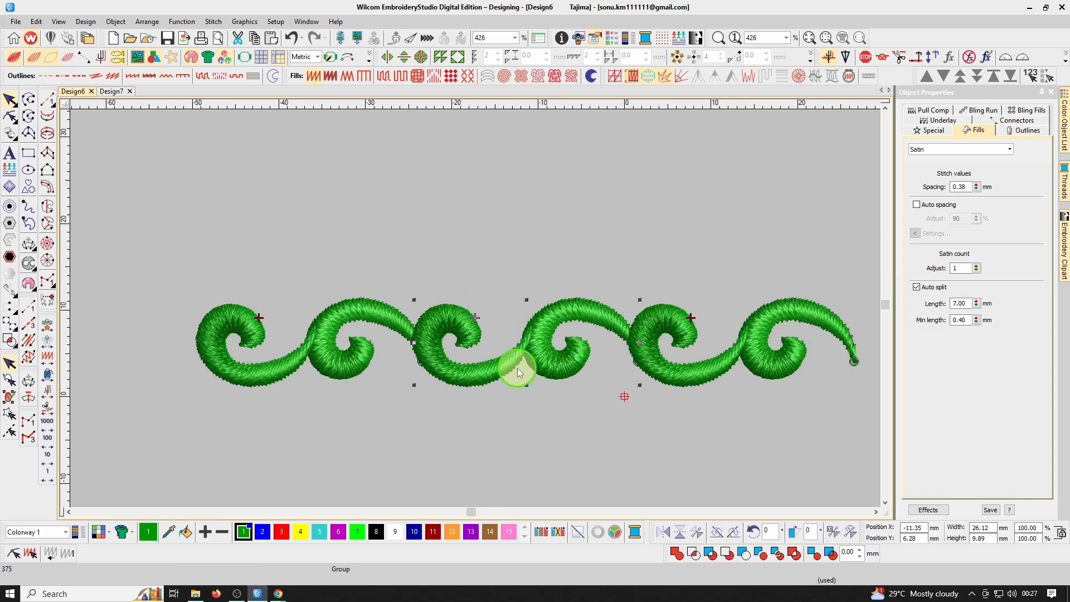
key(t)
key(Escape)
drag(382, 251, 660, 430)
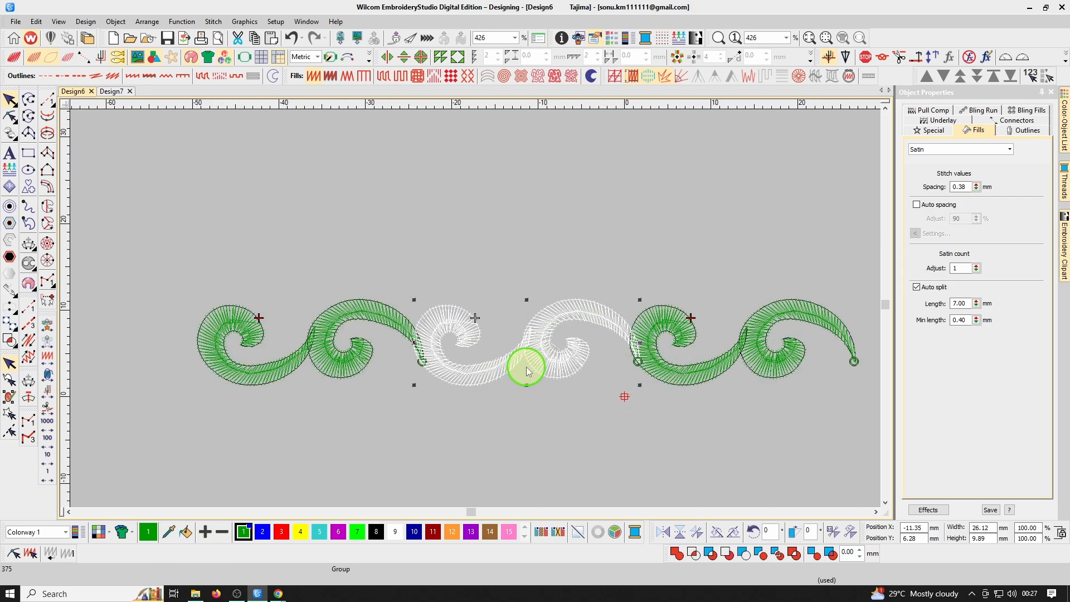
key(ctrl+r)
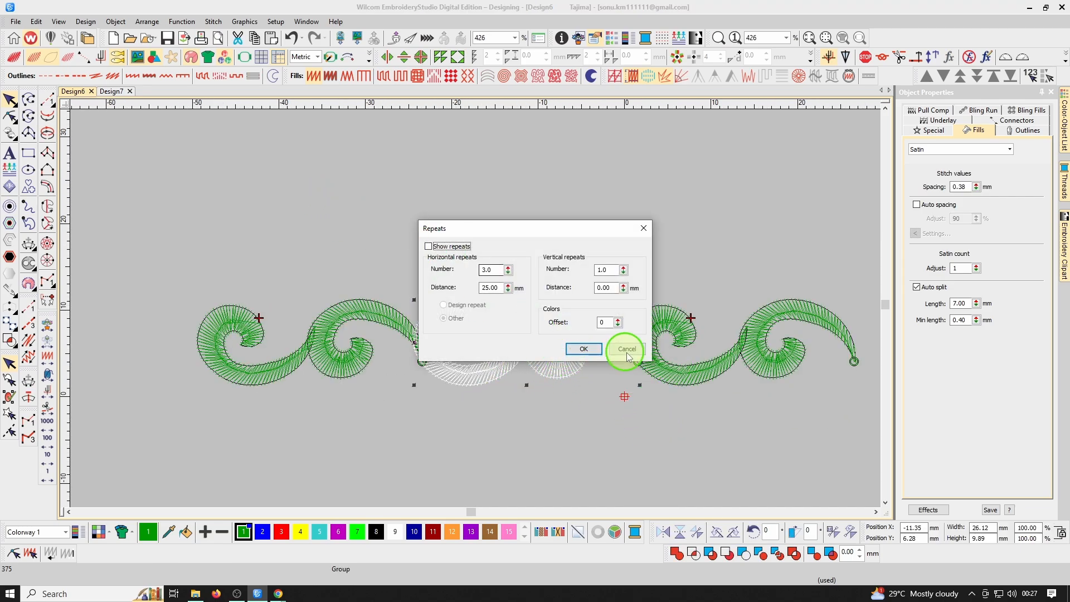
click(583, 349)
Step: Duplicate the satin scroll leftward, then the resulting pair, forming a border of four motifs shown in realistic stitch view
drag(485, 238, 267, 287)
key(shift+z)
drag(727, 263, 246, 408)
drag(377, 271, 155, 316)
key(shift+z)
key(Escape)
key(t)
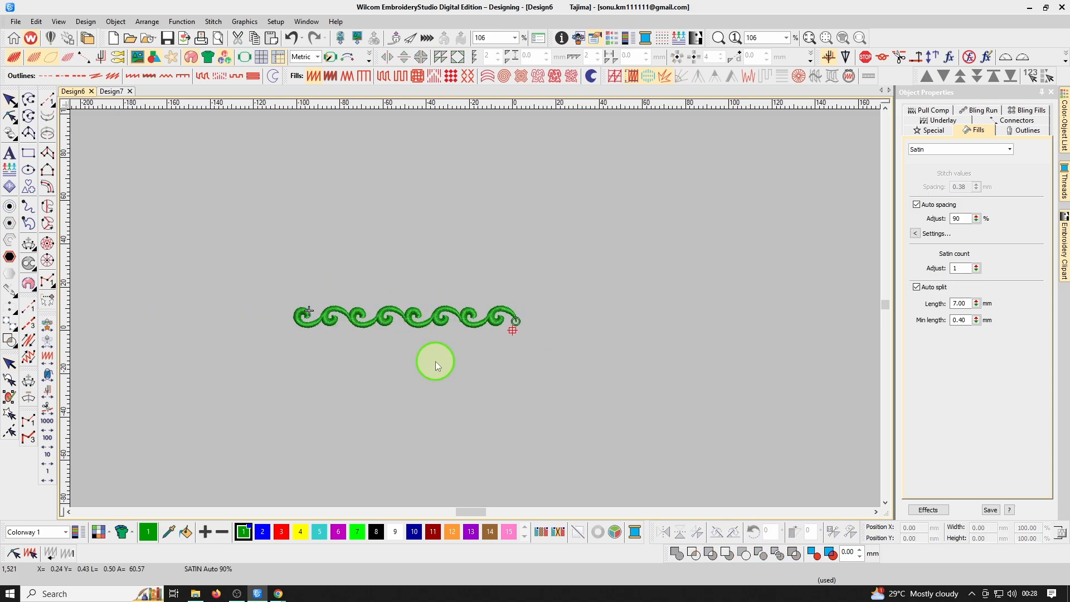
Step: Inspect the satin scroll border up close in the design named repeat
drag(417, 340, 439, 357)
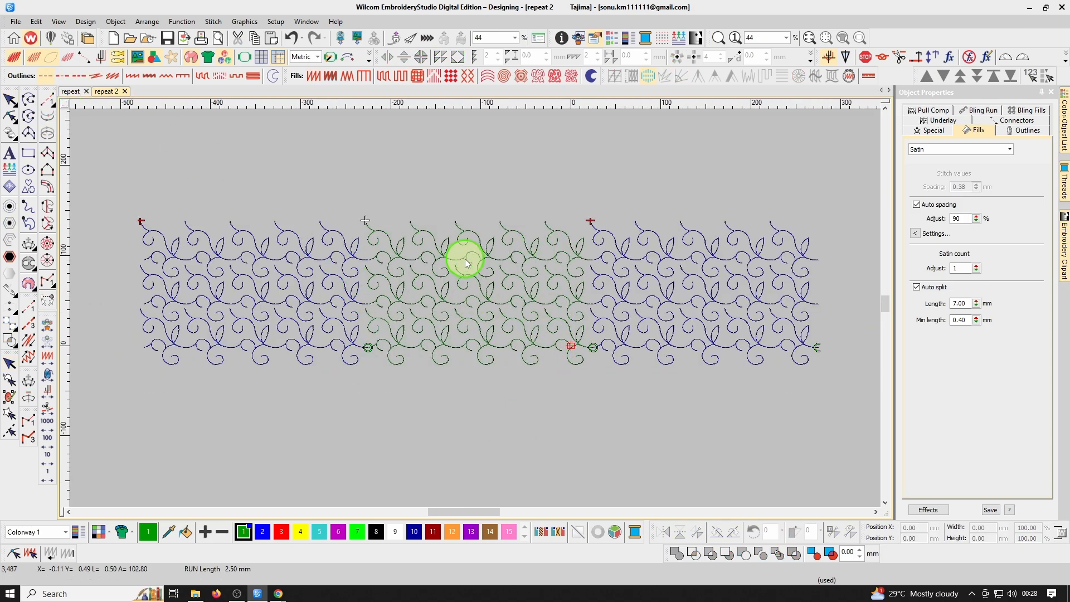
click(71, 91)
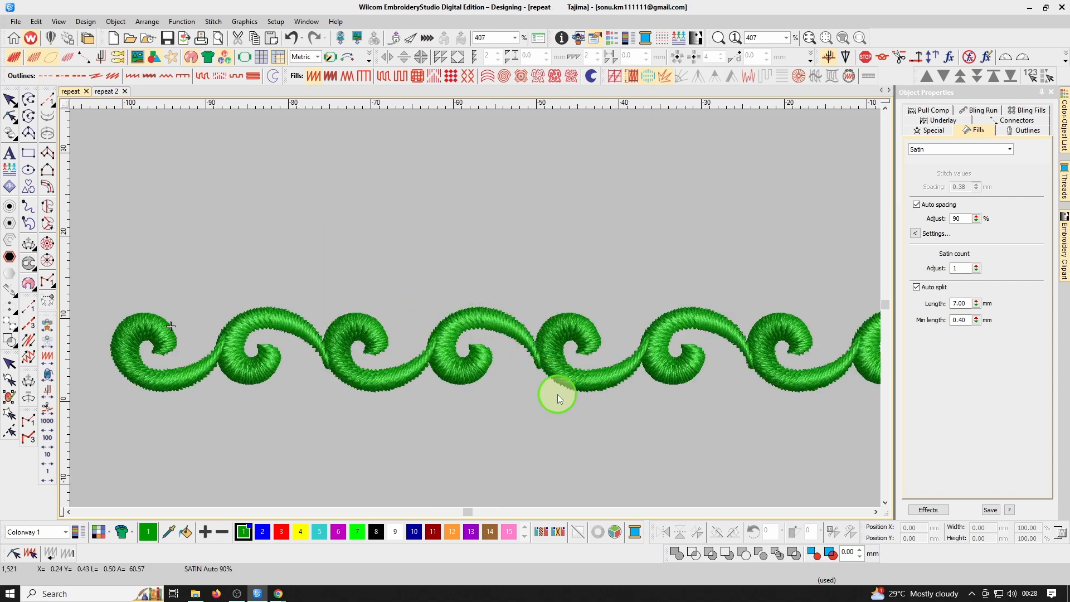